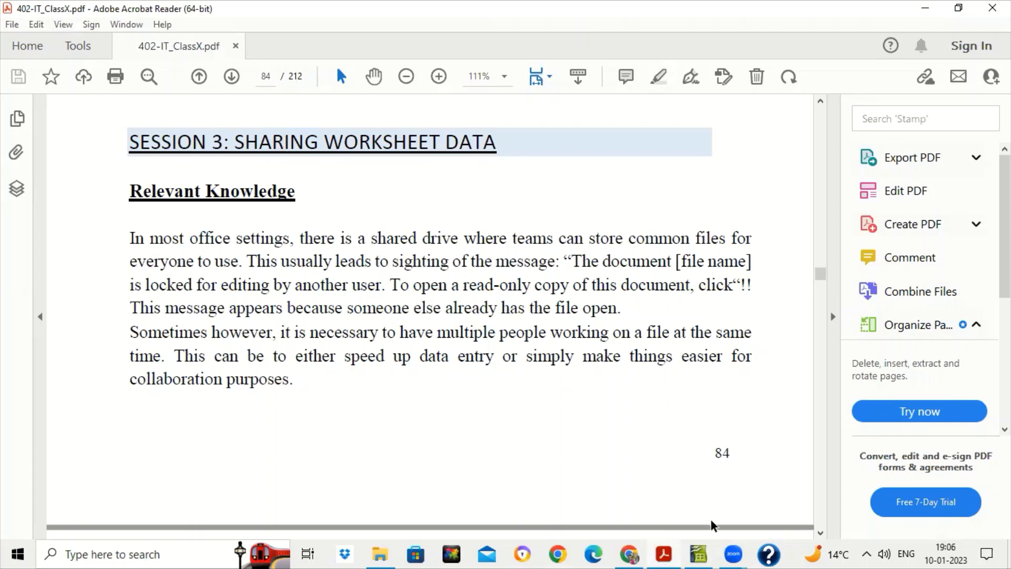
Switch to OpenOffice Calc and enable sharing the marks spreadsheet with other users
click(698, 553)
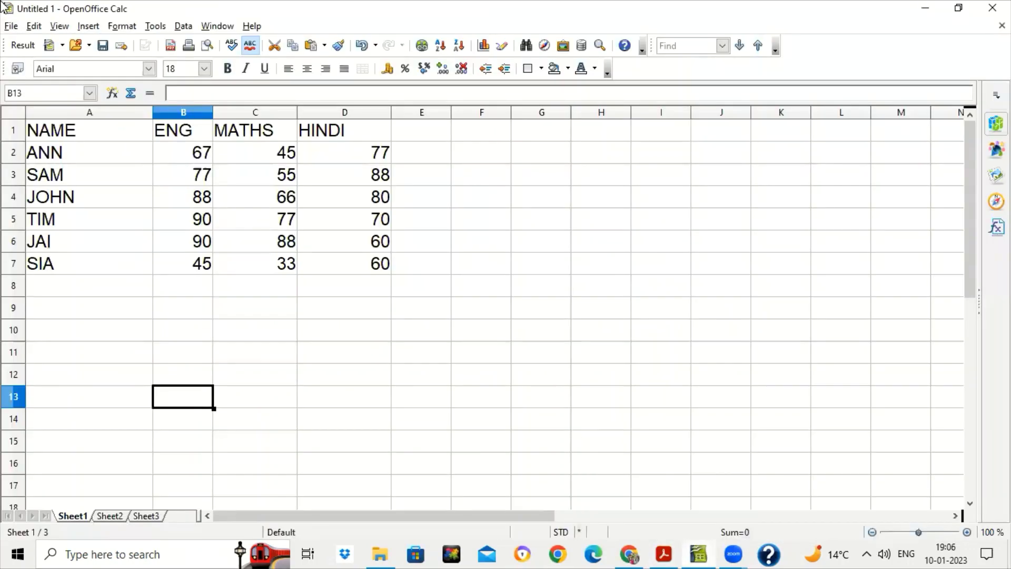
click(165, 30)
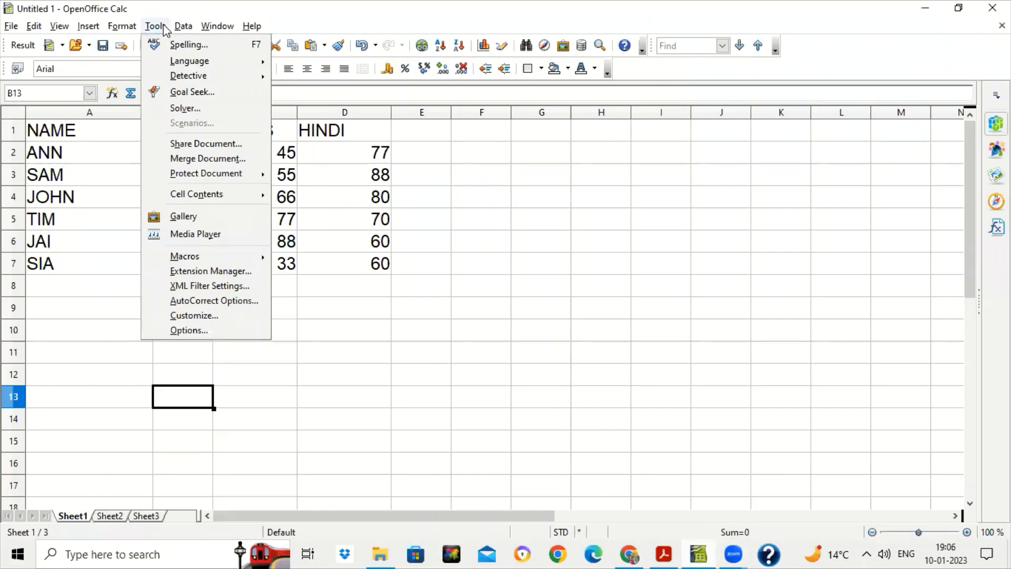
click(210, 144)
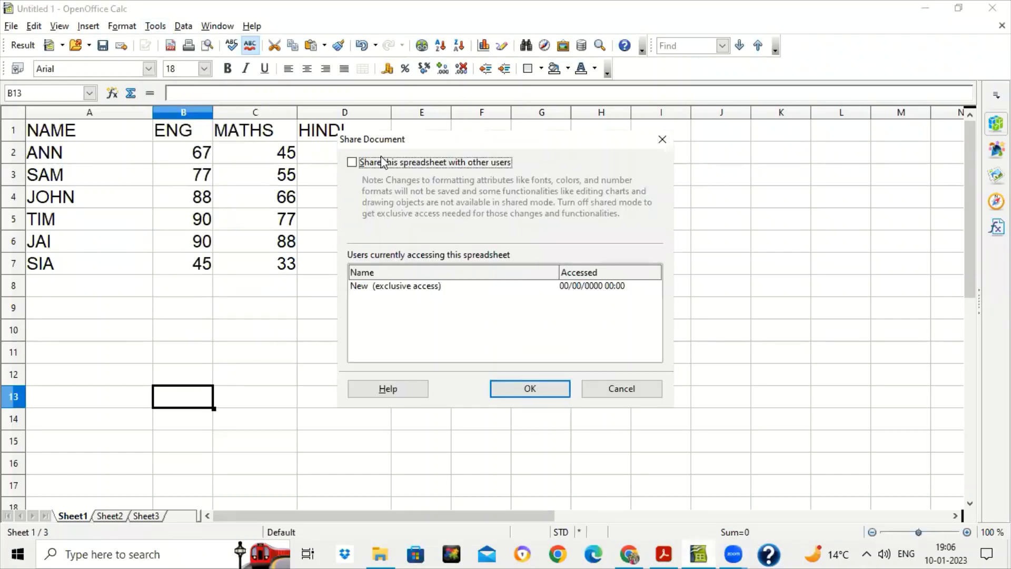
click(352, 163)
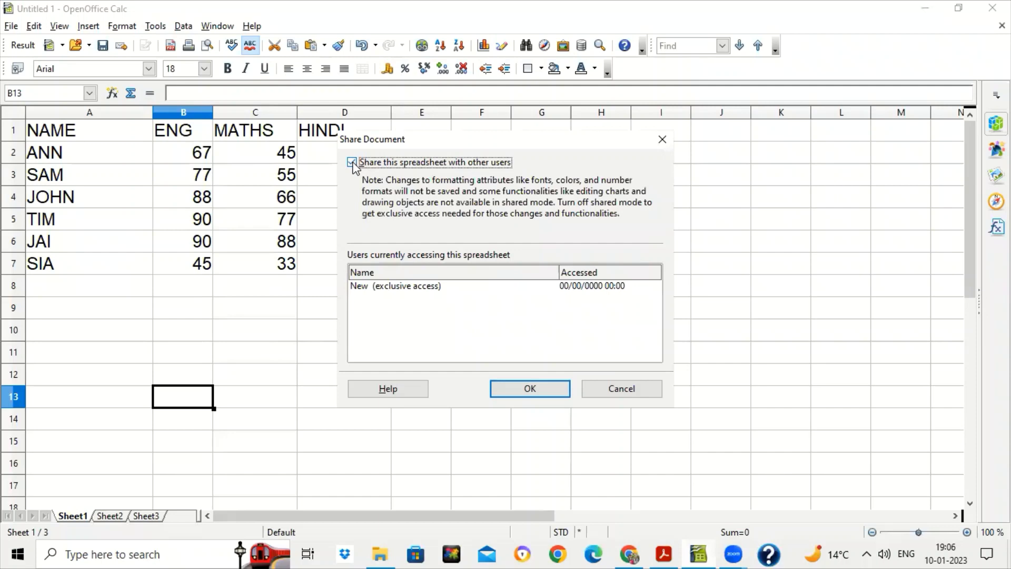
click(546, 389)
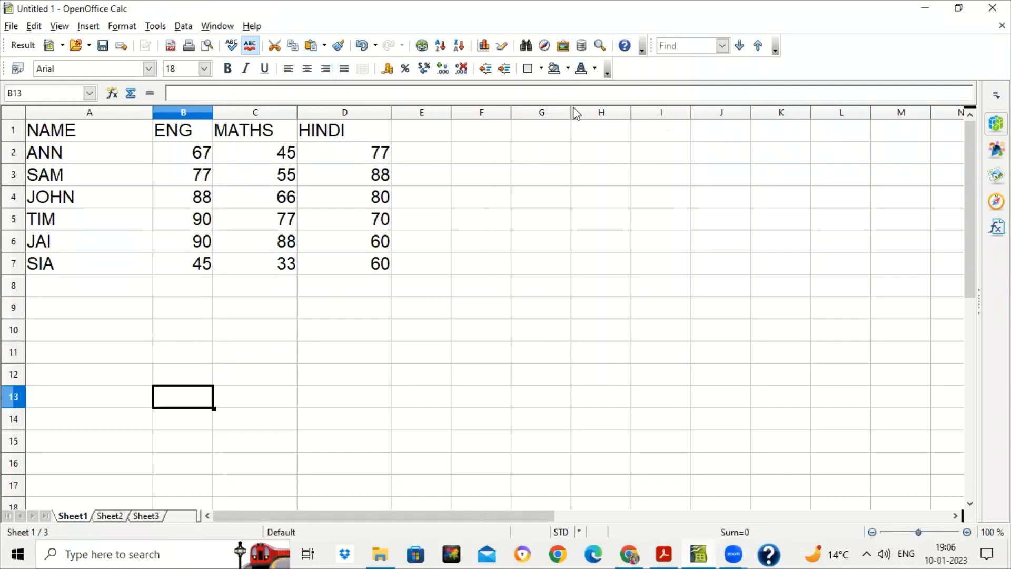
Save the spreadsheet as FIRST in the Downloads folder, in ODF Spreadsheet format
key(ctrl+s)
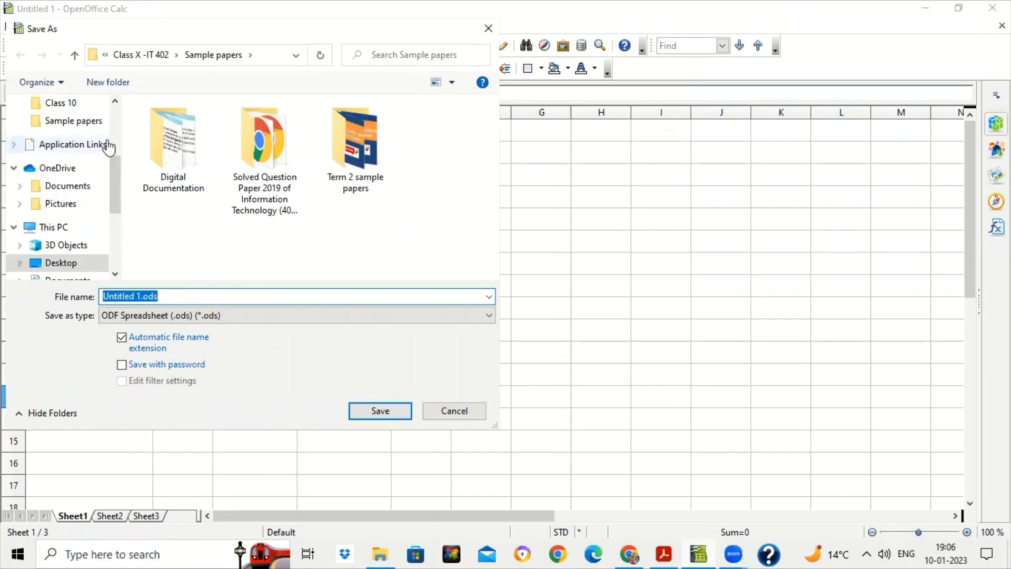
scroll(109, 147, up, 3)
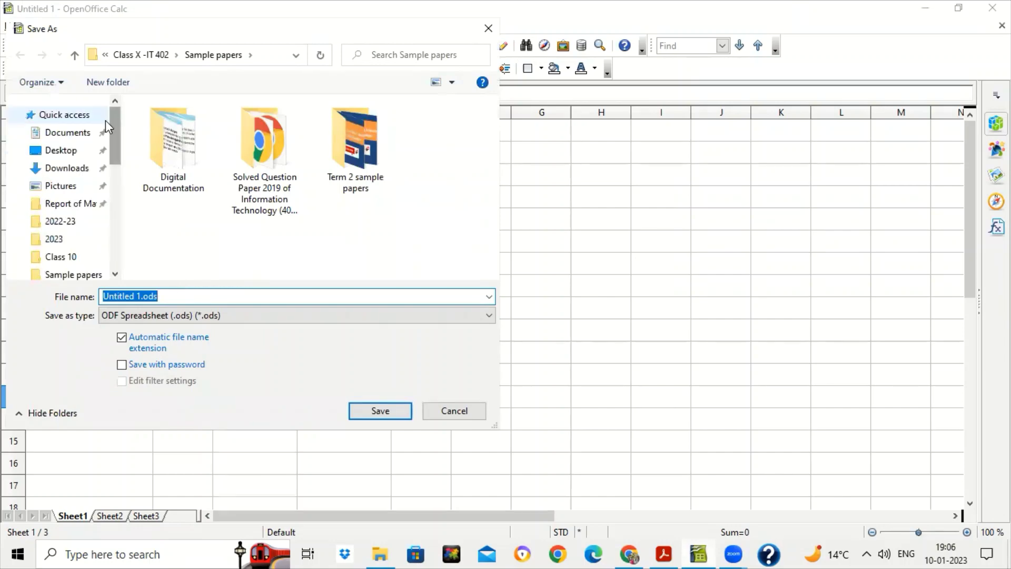
click(85, 168)
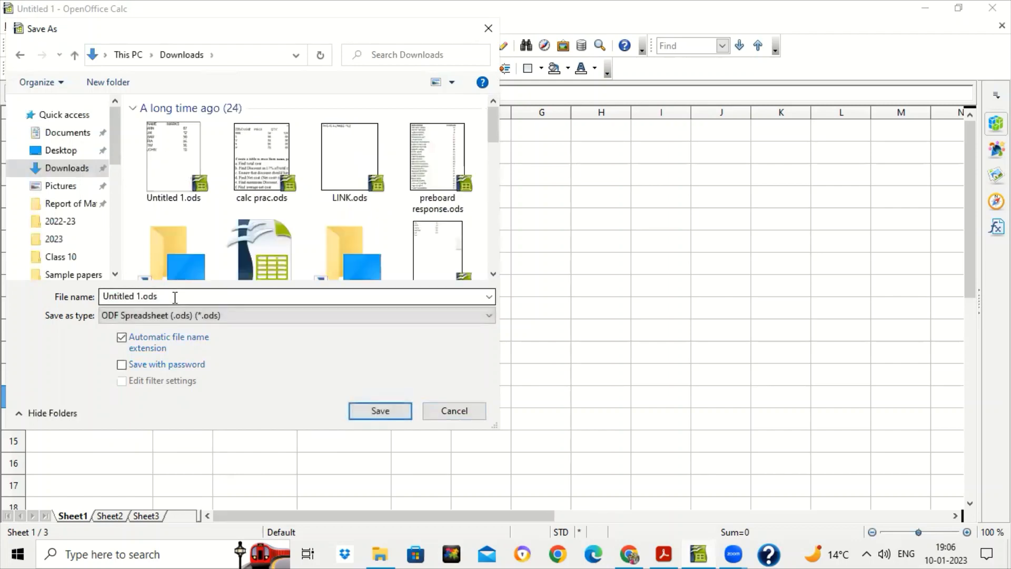
text(FIRST)
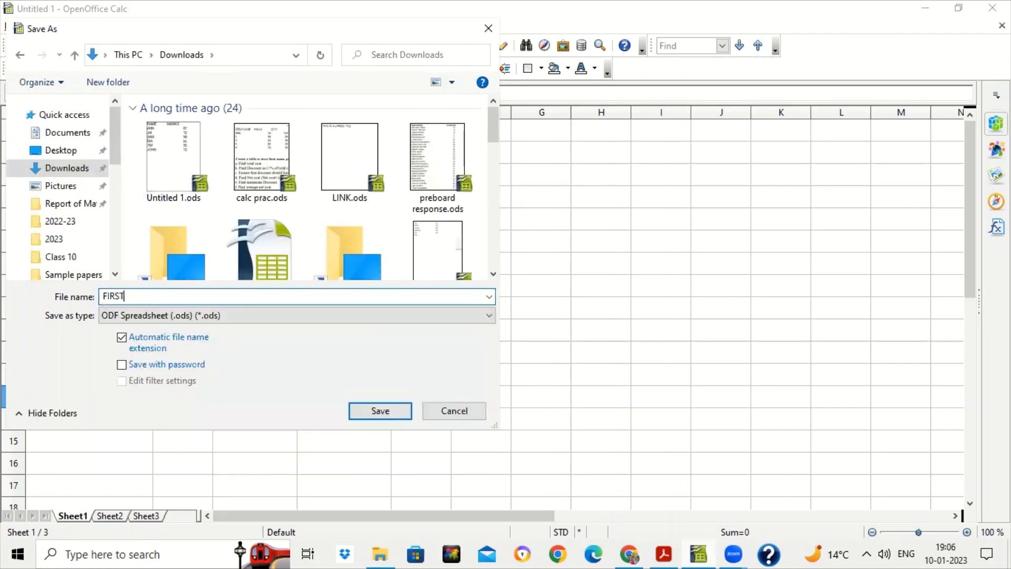
key(Return)
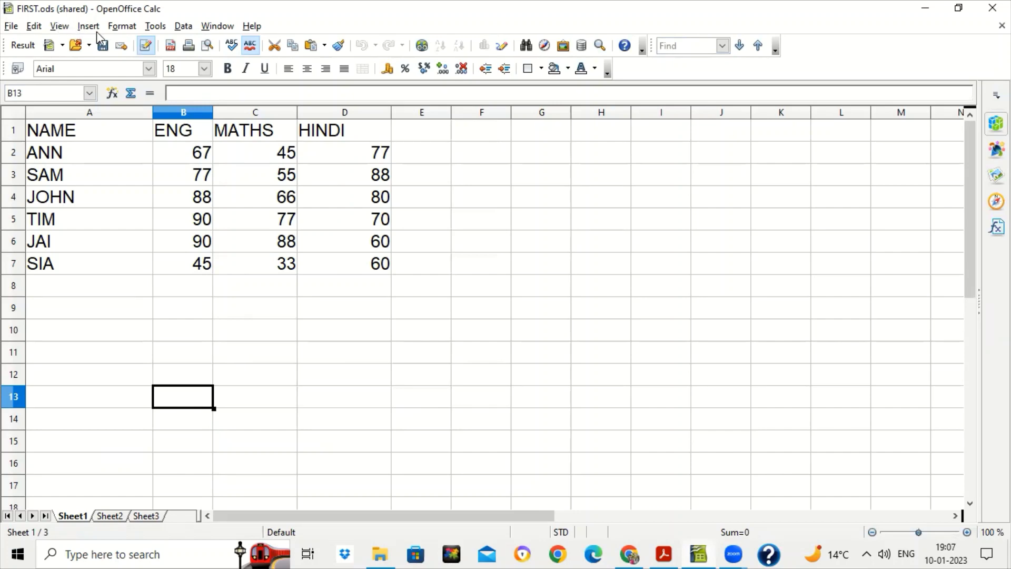
Turn off sharing of the spreadsheet with other users and accept disabling shared mode
click(184, 27)
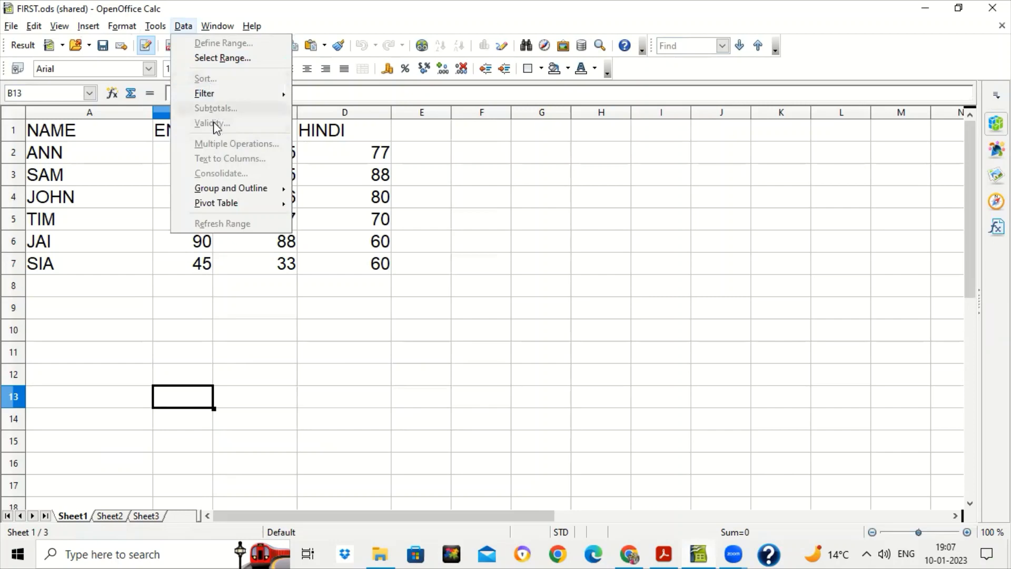
mouse_move(212, 207)
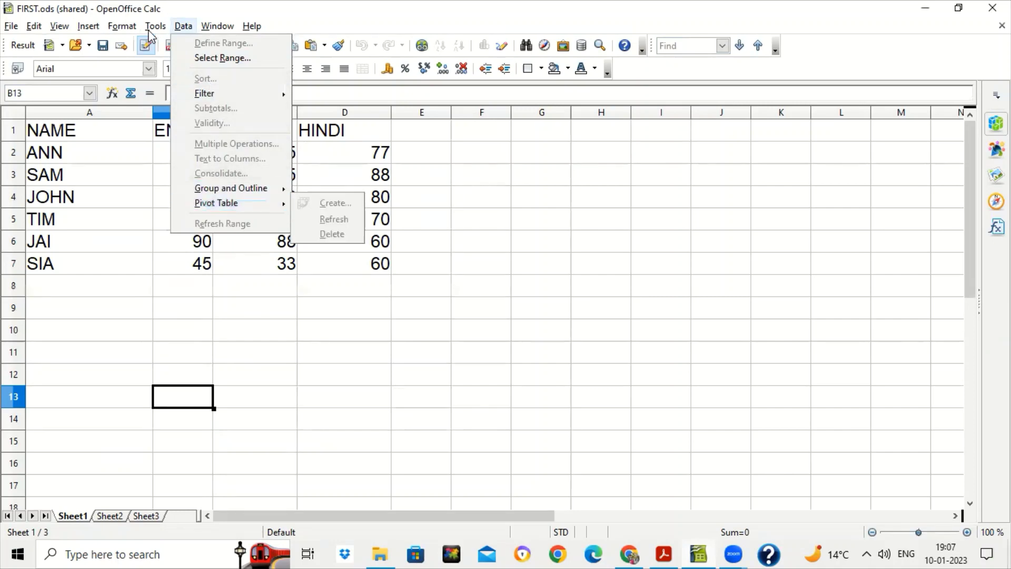
mouse_move(156, 26)
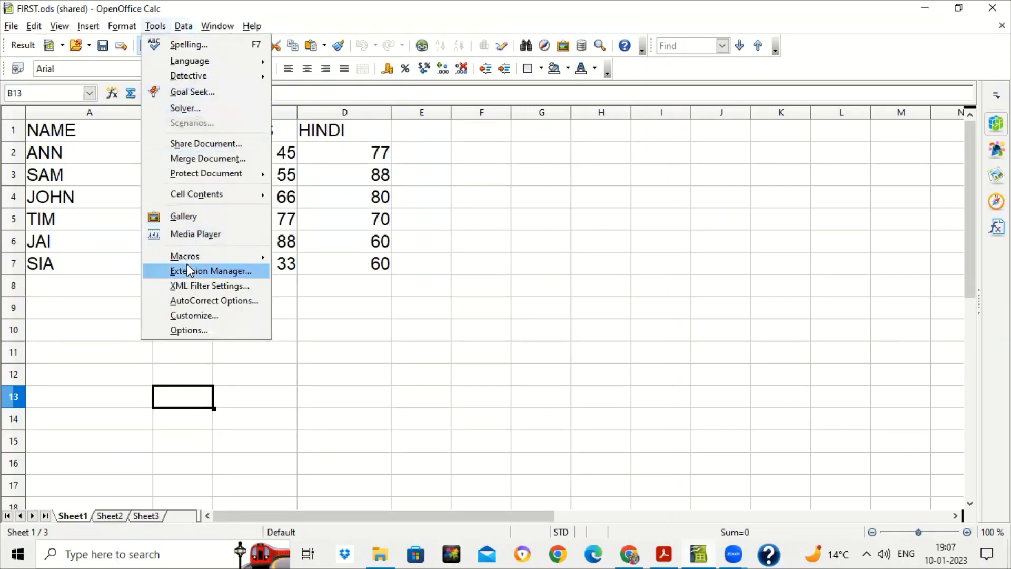
click(232, 147)
click(352, 162)
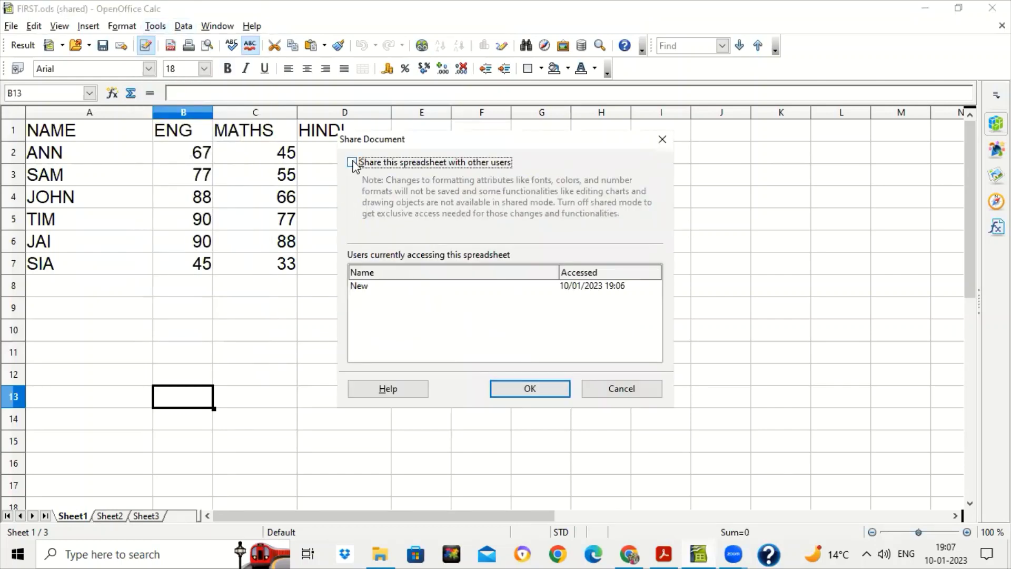
click(557, 395)
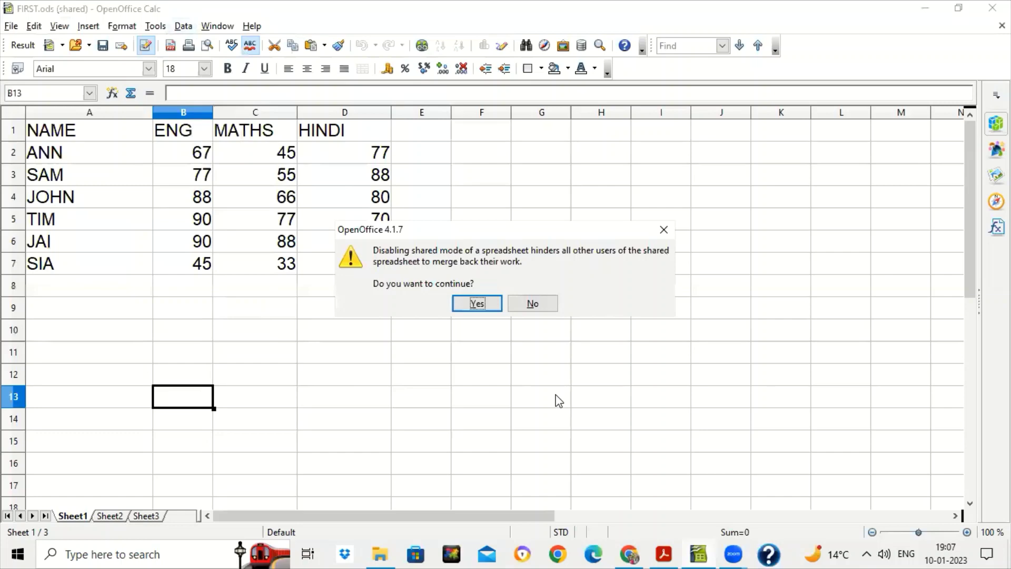
click(473, 304)
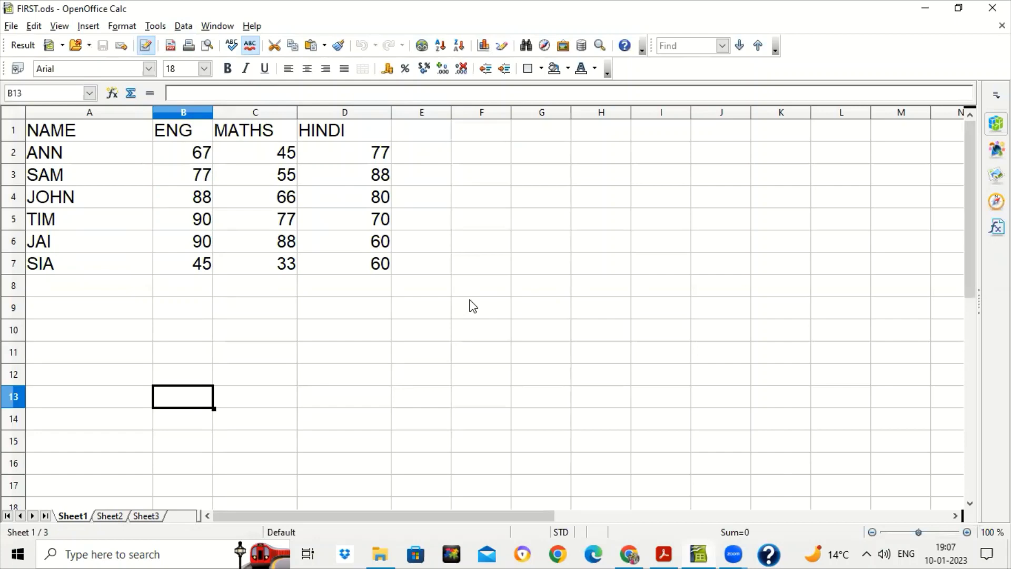
click(473, 305)
click(335, 291)
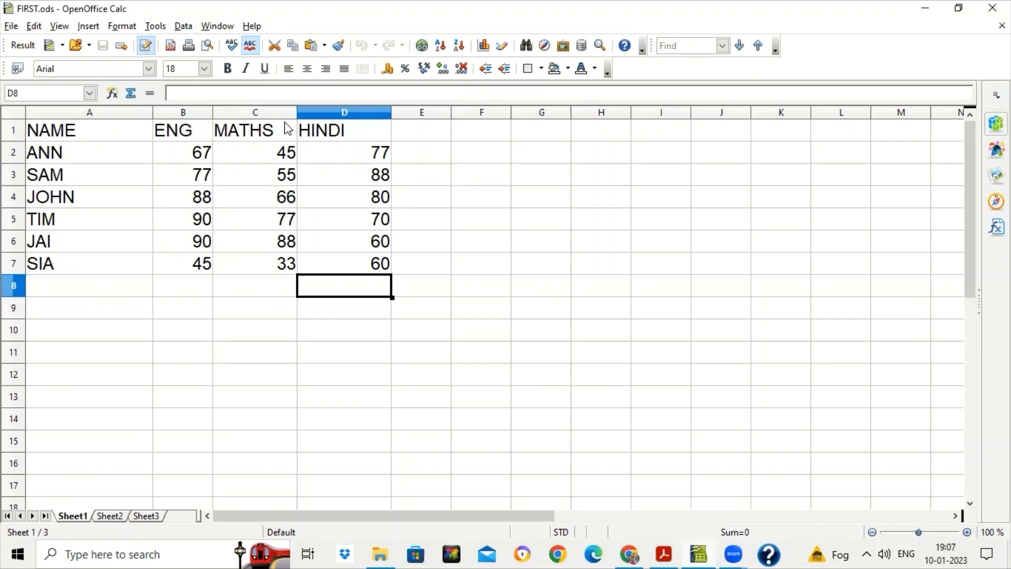
click(357, 130)
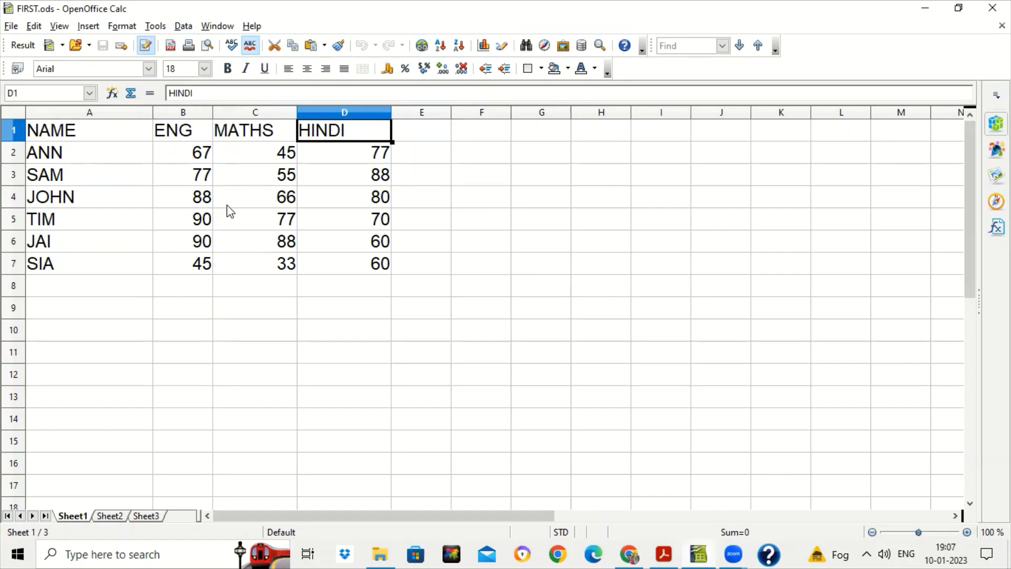
click(62, 135)
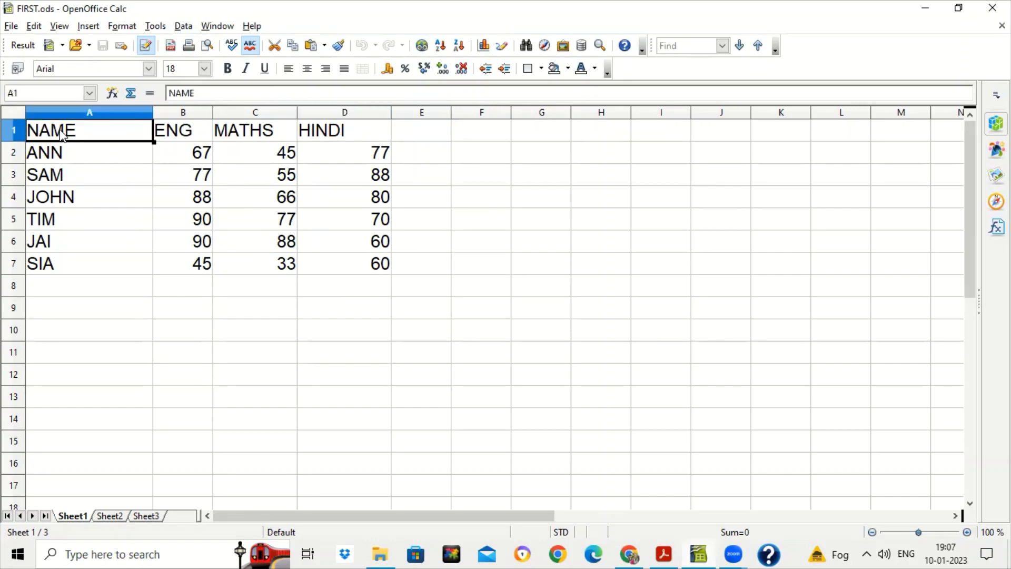
click(185, 139)
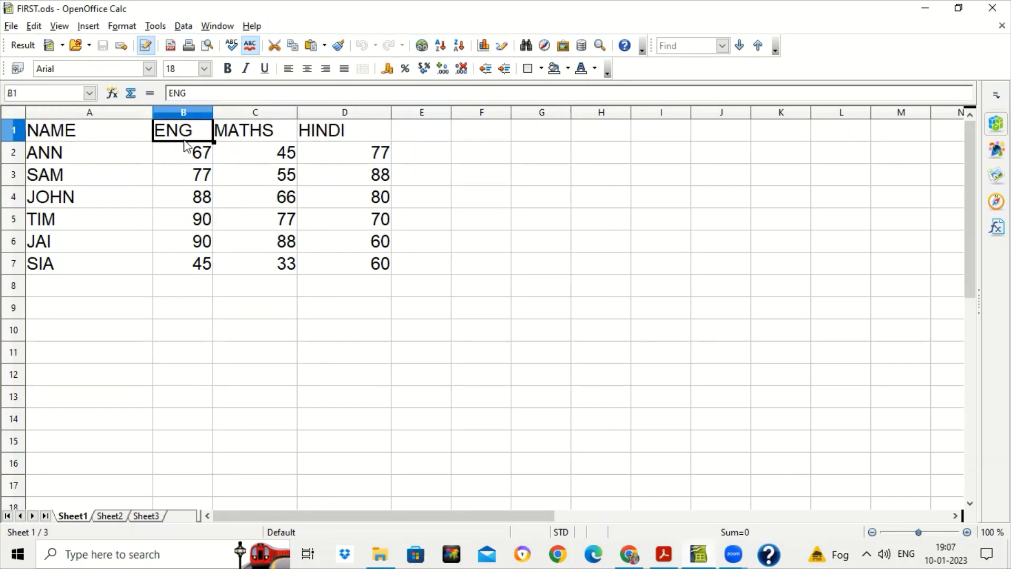
click(340, 152)
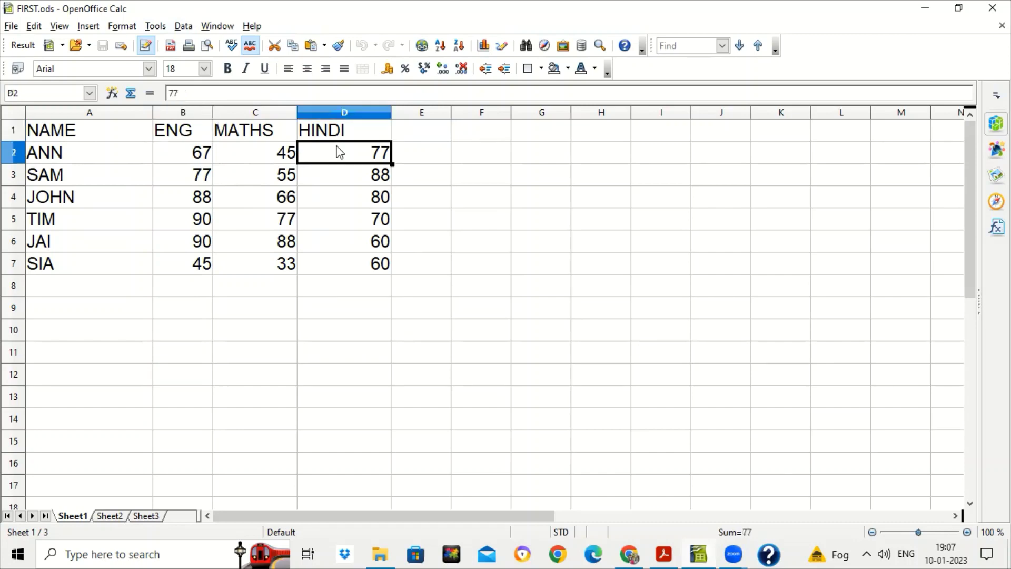
Set the Hindi mark in cell D4 to 82
click(351, 194)
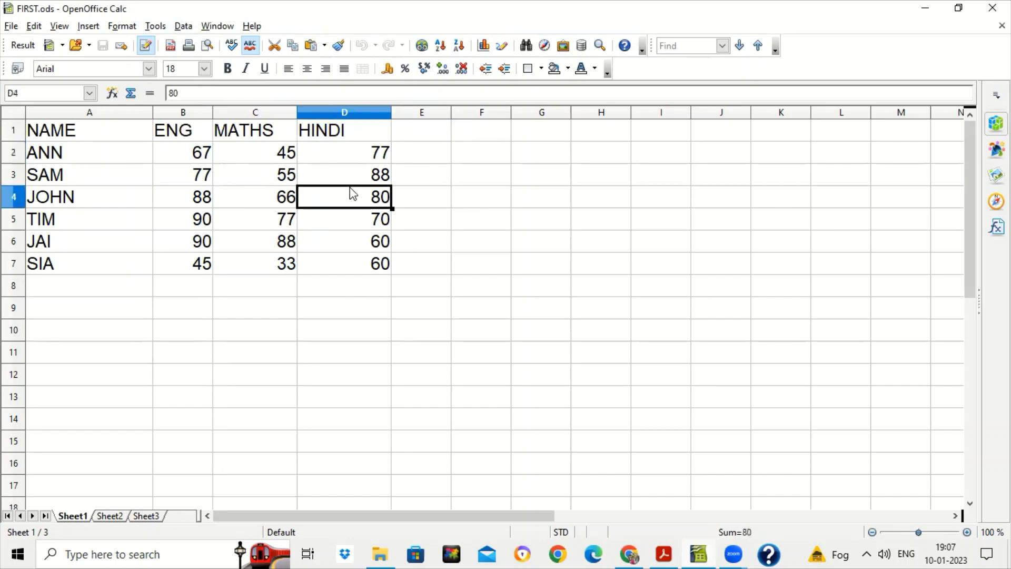
text(82)
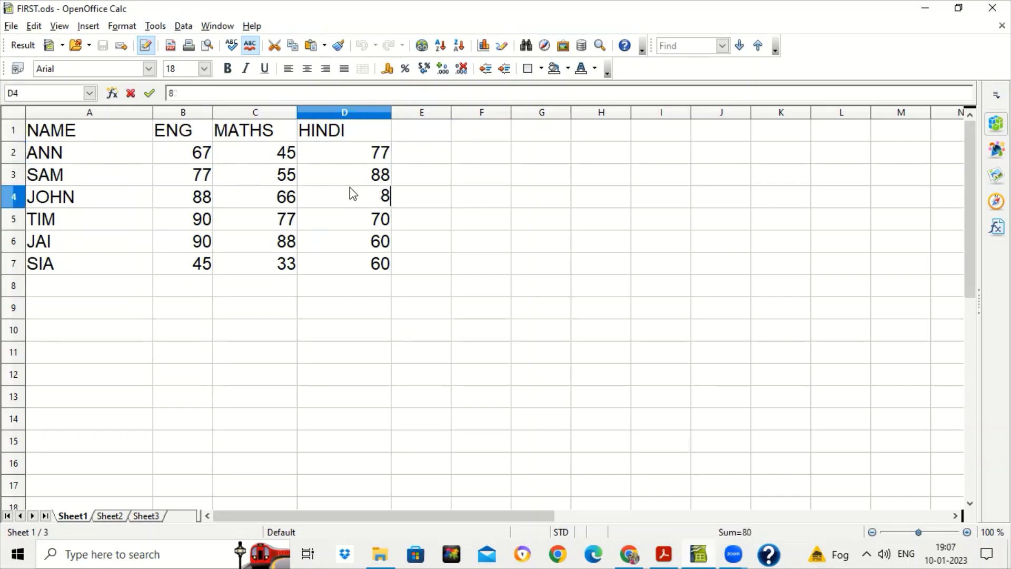
key(Return)
Delete the text, numbers, dates, formulas and comments from cell D6 and enter 60 there again
key(Down)
key(Down)
key(Down)
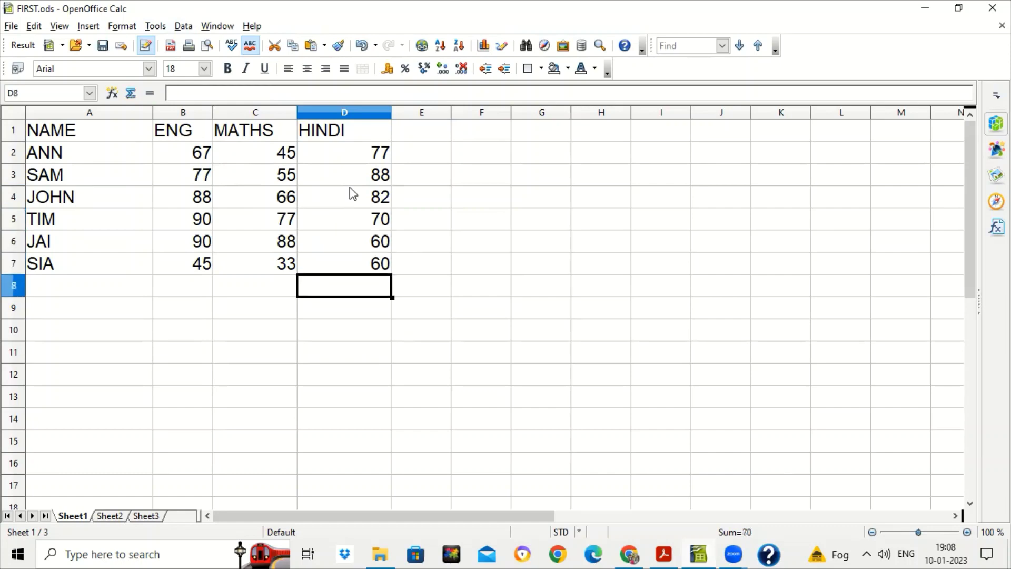
key(Left)
key(Left)
key(Up)
key(Up)
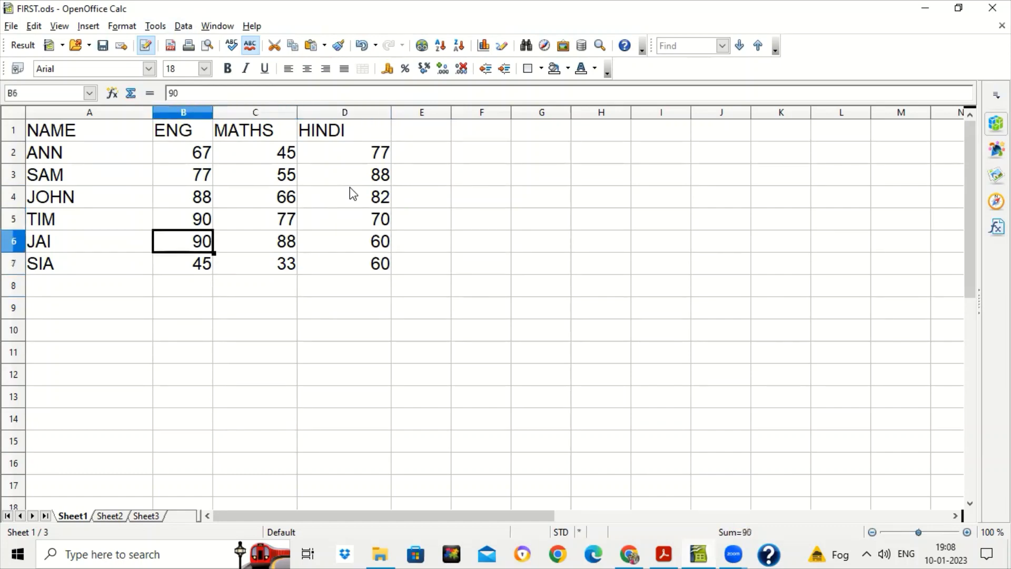
key(Right)
key(Right)
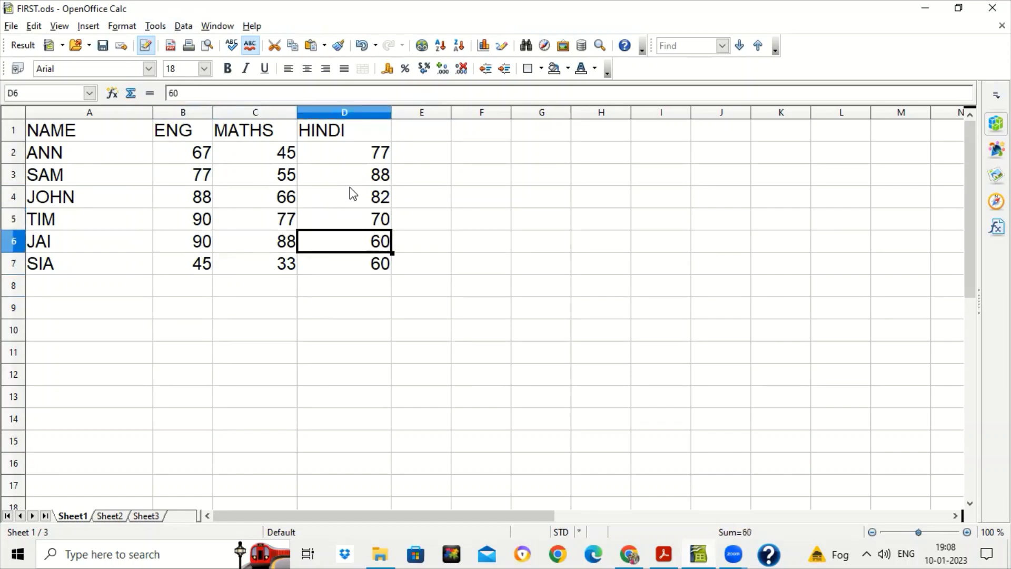
key(BackSpace)
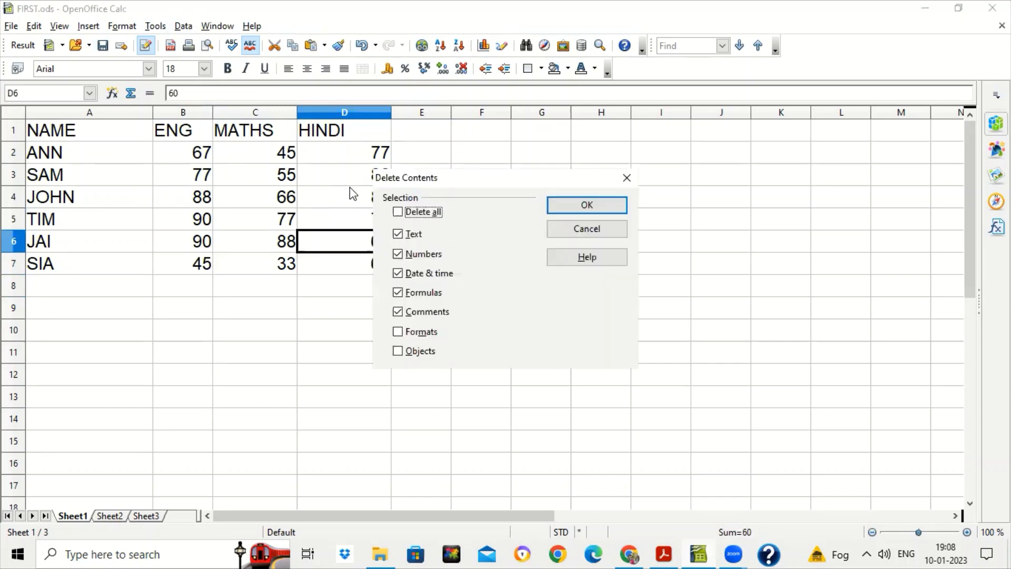
key(Return)
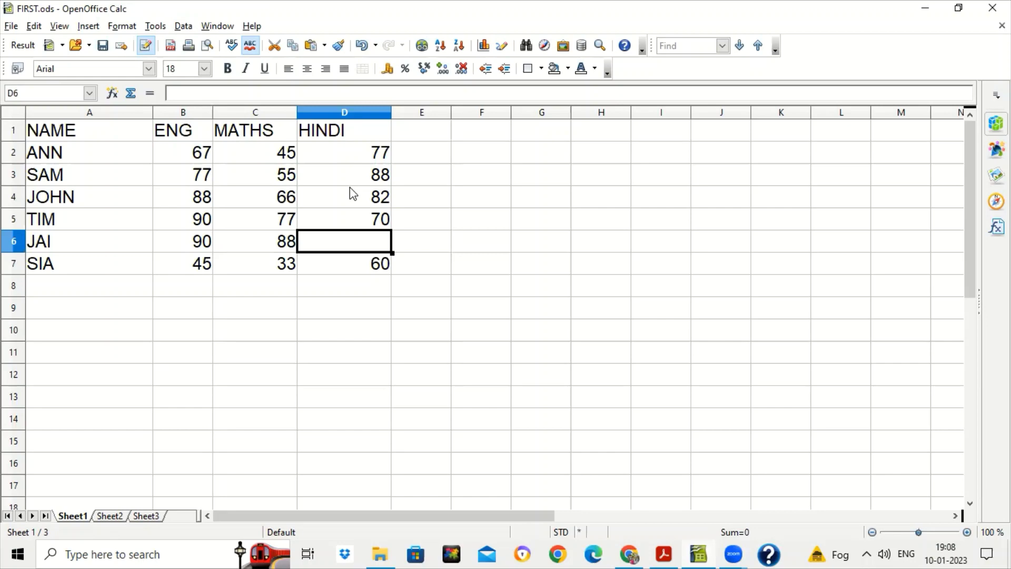
text(60)
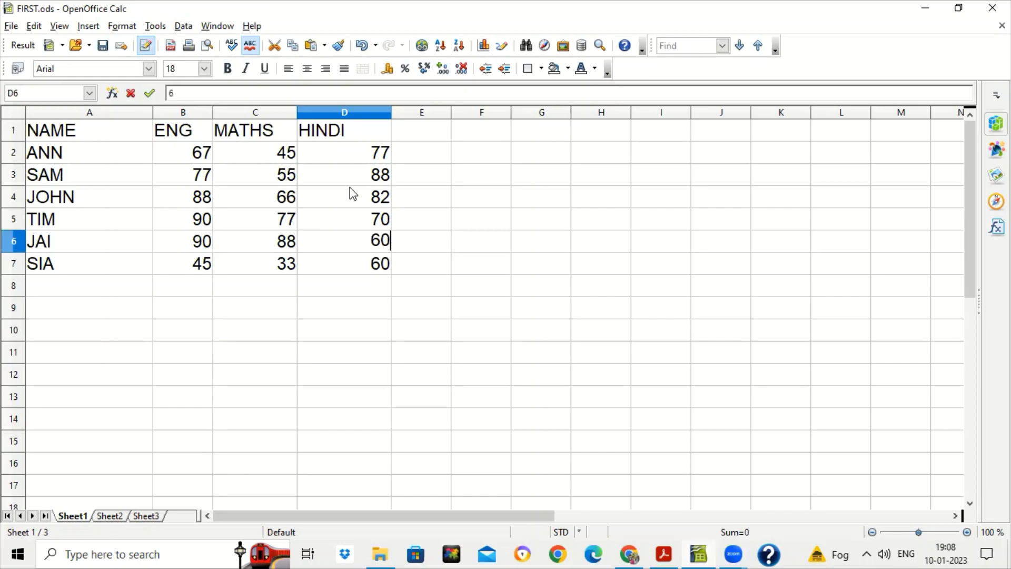
key(Return)
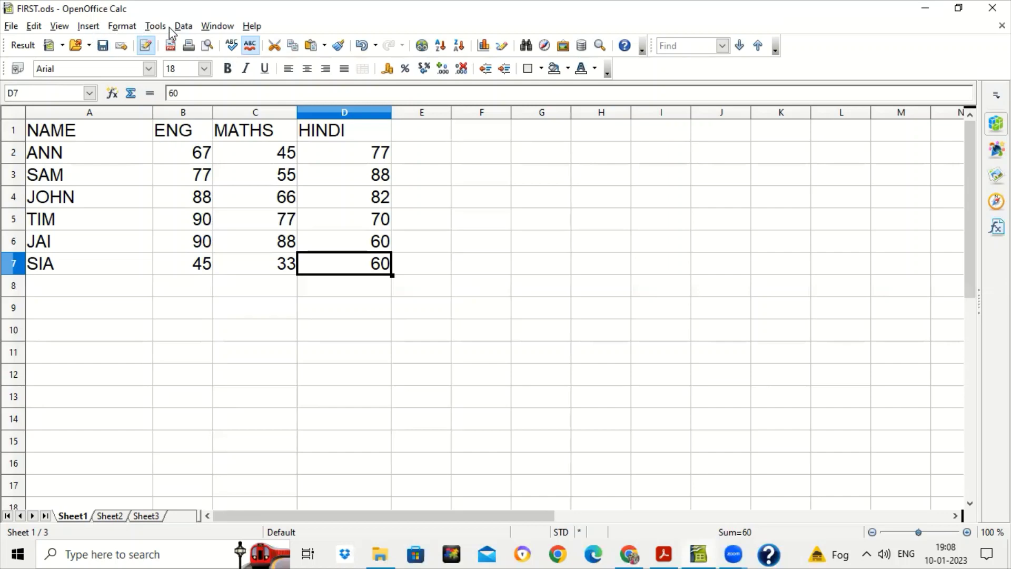
Turn on recording of changes for the spreadsheet
click(33, 27)
mouse_move(104, 194)
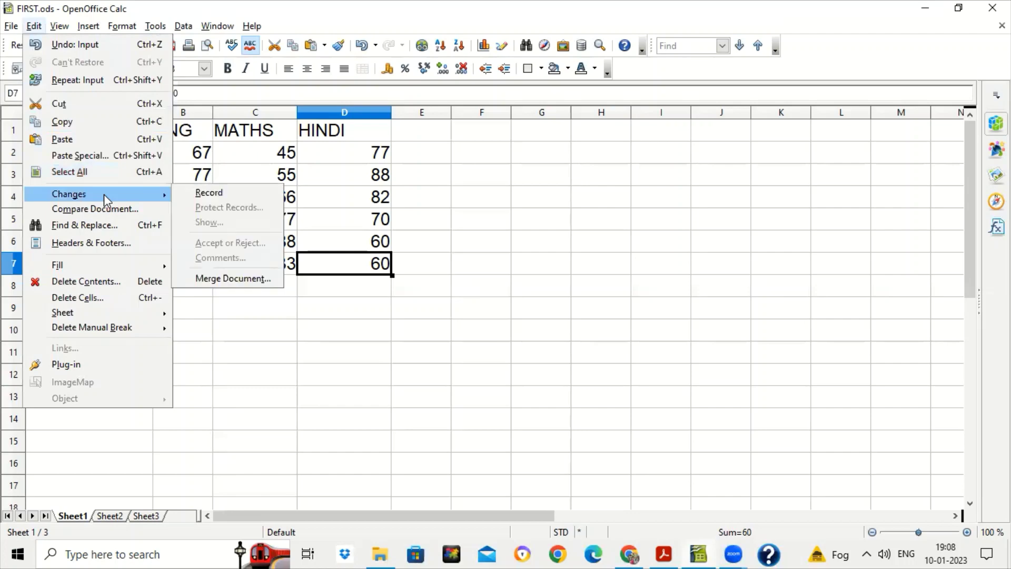
click(238, 187)
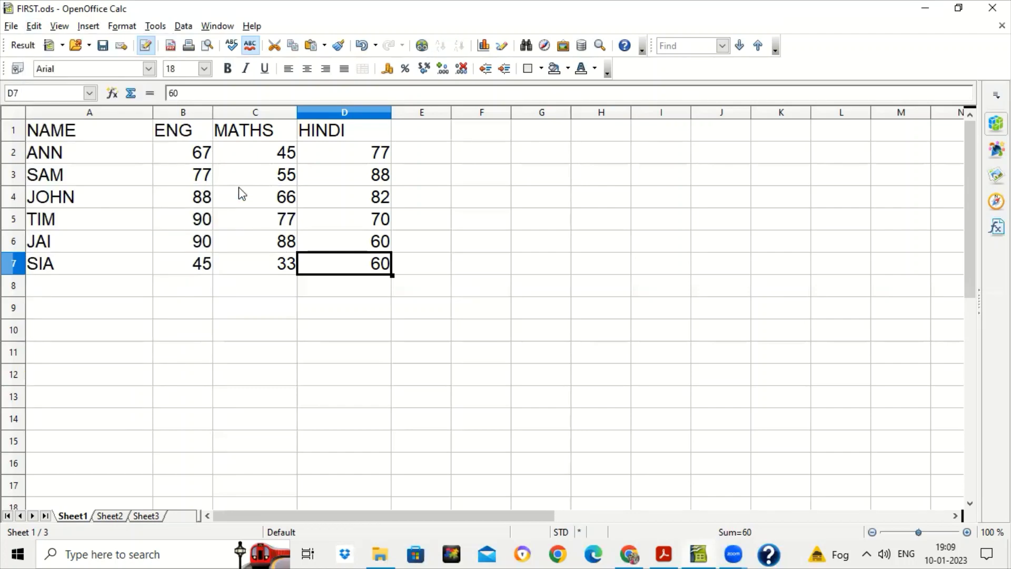
Set the Maths mark in cell C2 to 50
click(242, 194)
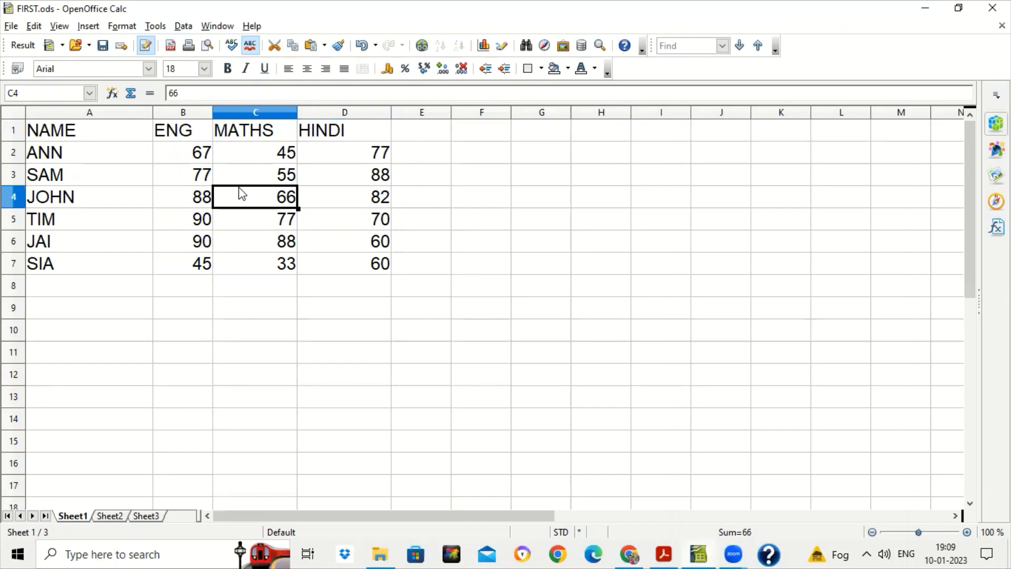
key(Up)
key(Up)
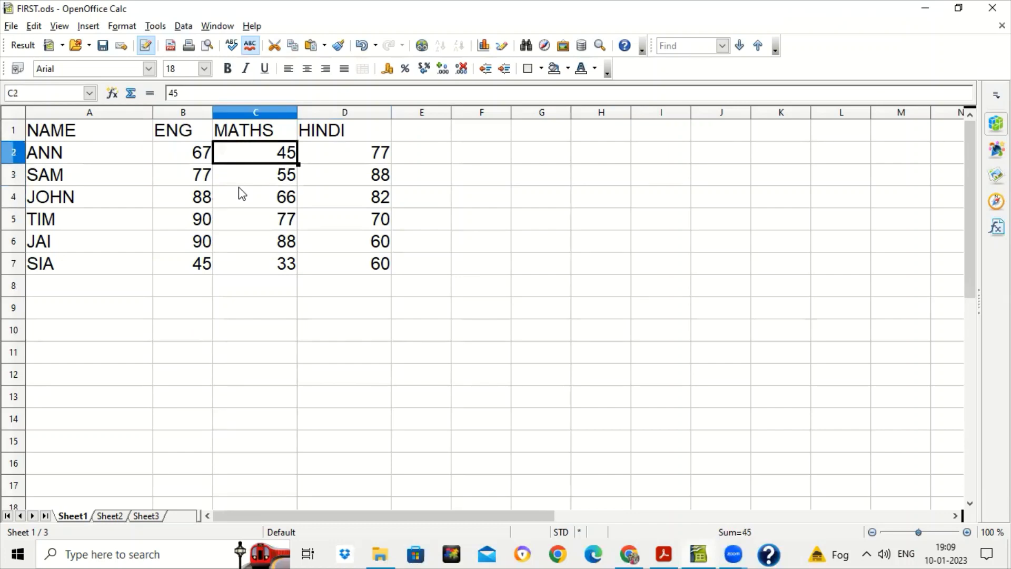
text(50)
key(Return)
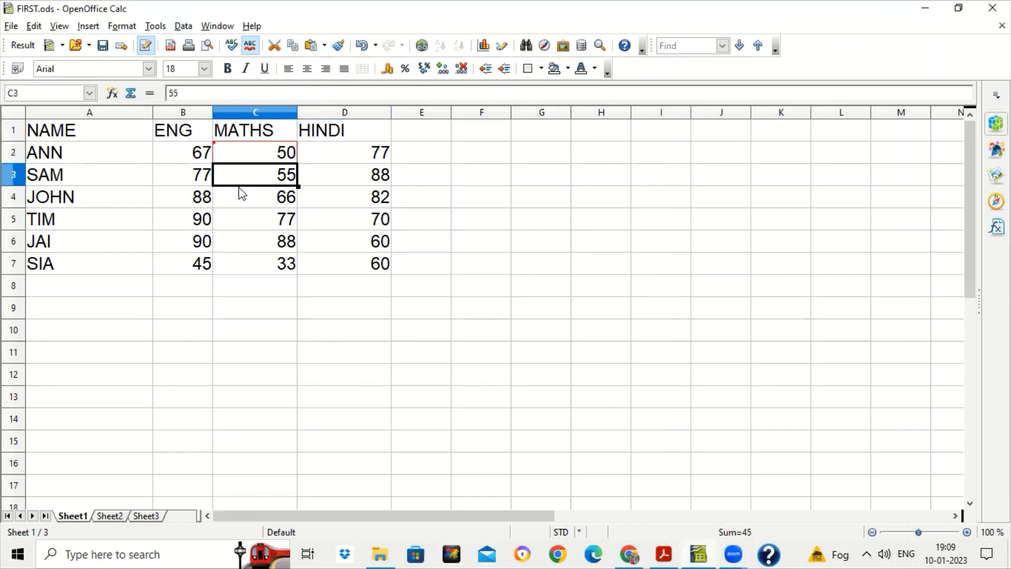
Clear the Maths mark in cell C6
key(Down)
key(Down)
key(Down)
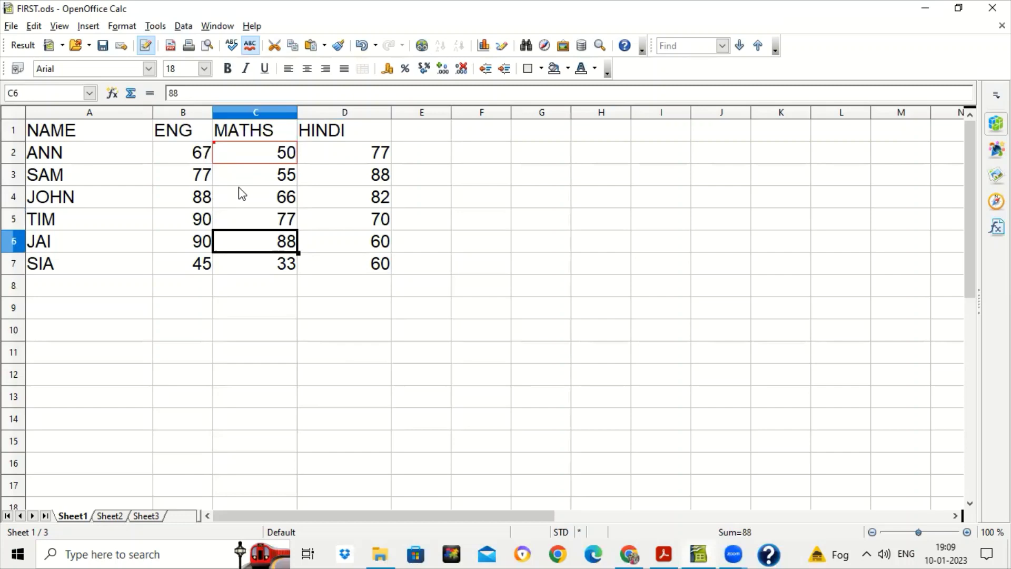
key(BackSpace)
key(Return)
Add a new student in row 8, entering the student's name in A8 and a Maths mark of 70 in C8
key(Down)
key(Down)
key(Left)
key(Left)
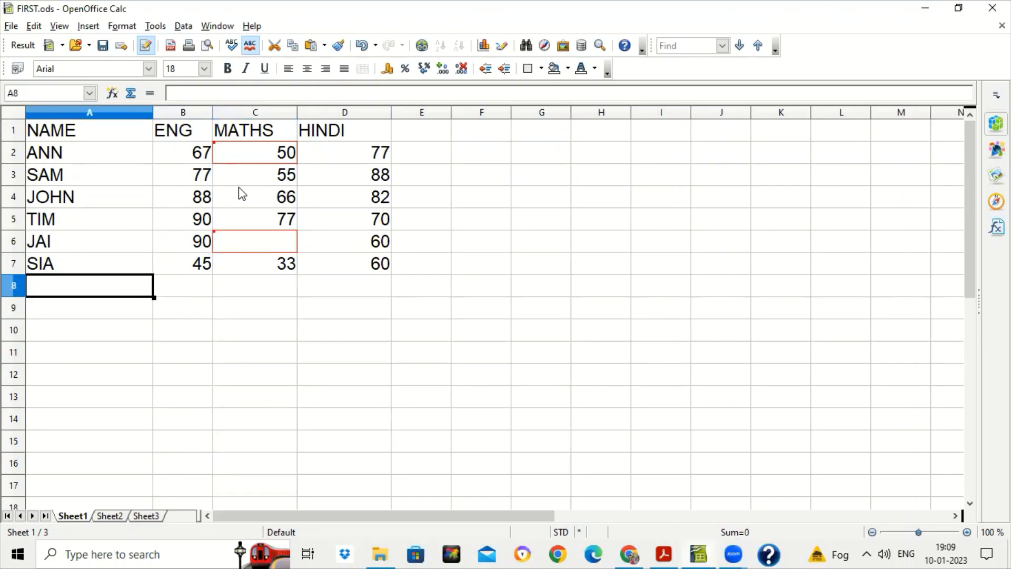
text(PRIYA)
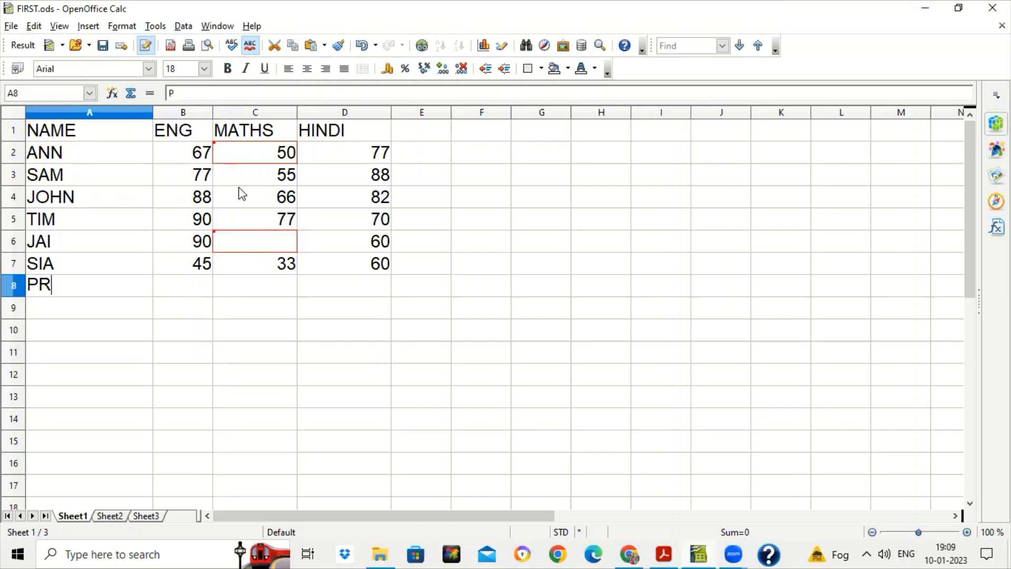
key(Tab)
key(Tab)
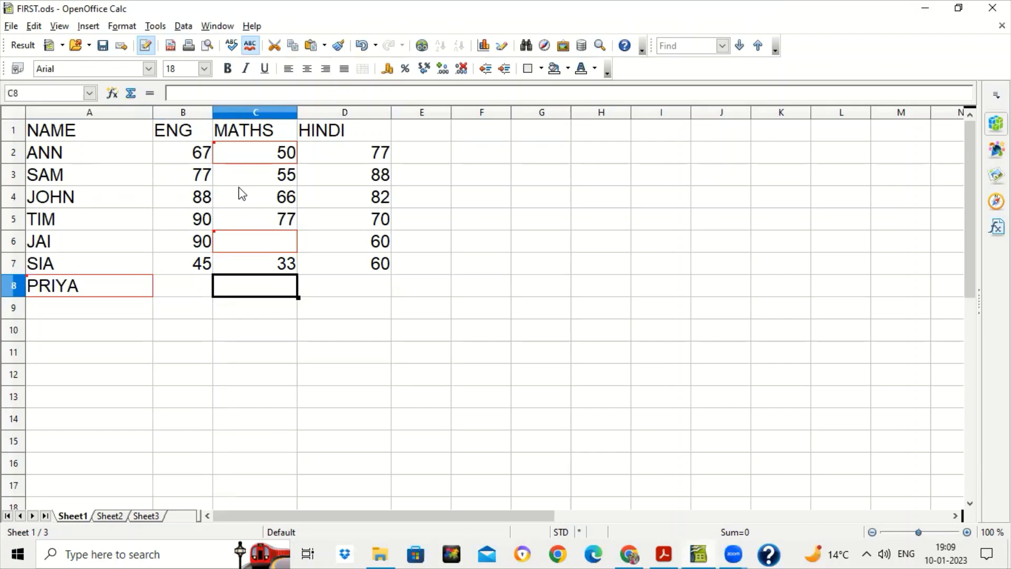
text(70)
key(Return)
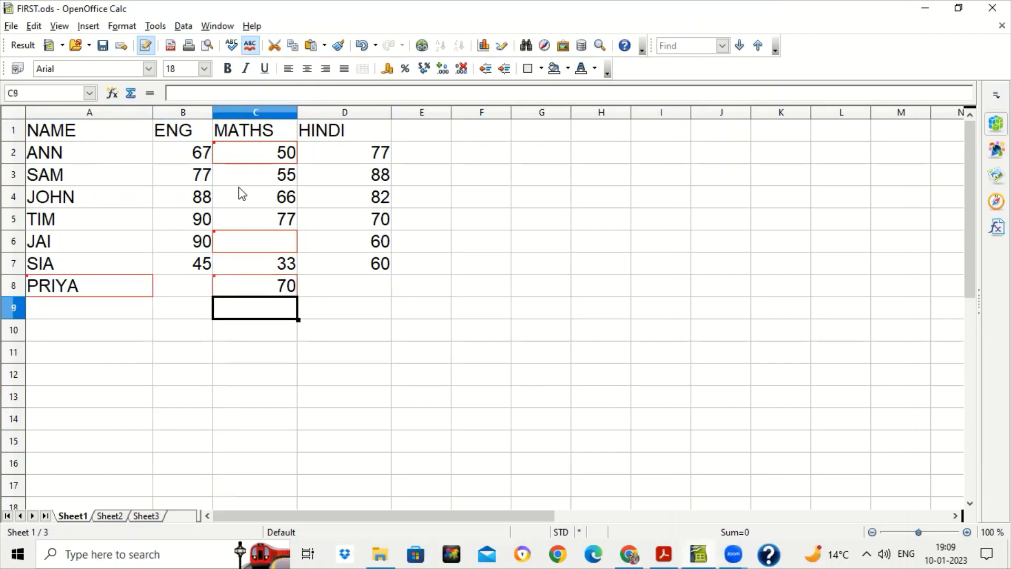
key(Return)
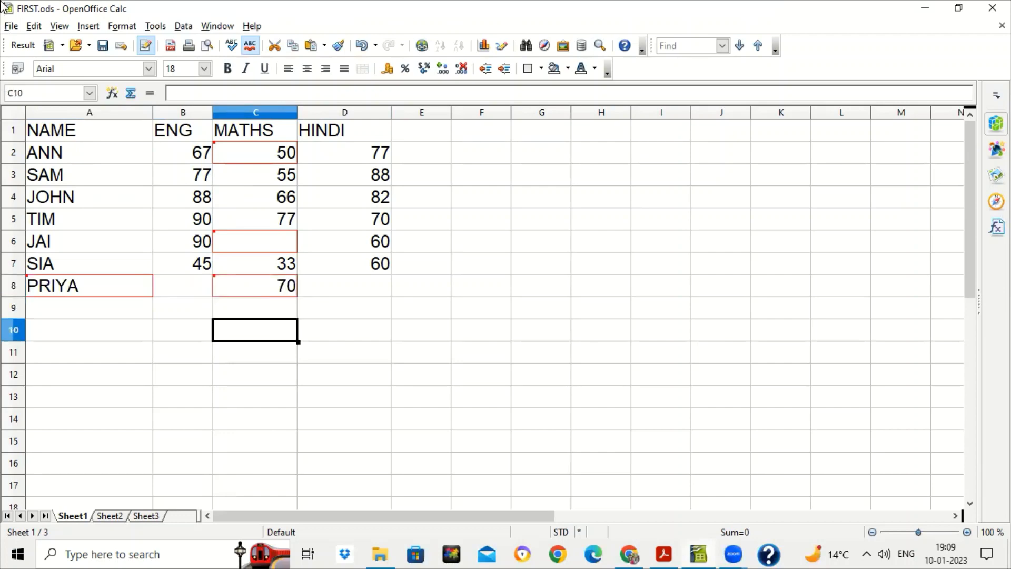
Examine the recorded change notes on cells C2, C6 and C8
click(33, 26)
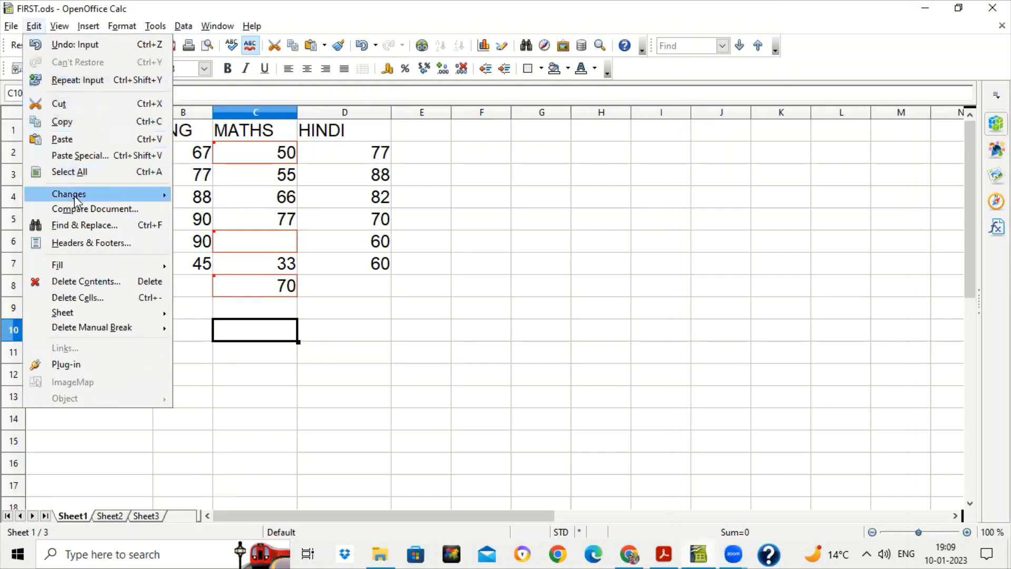
mouse_move(75, 195)
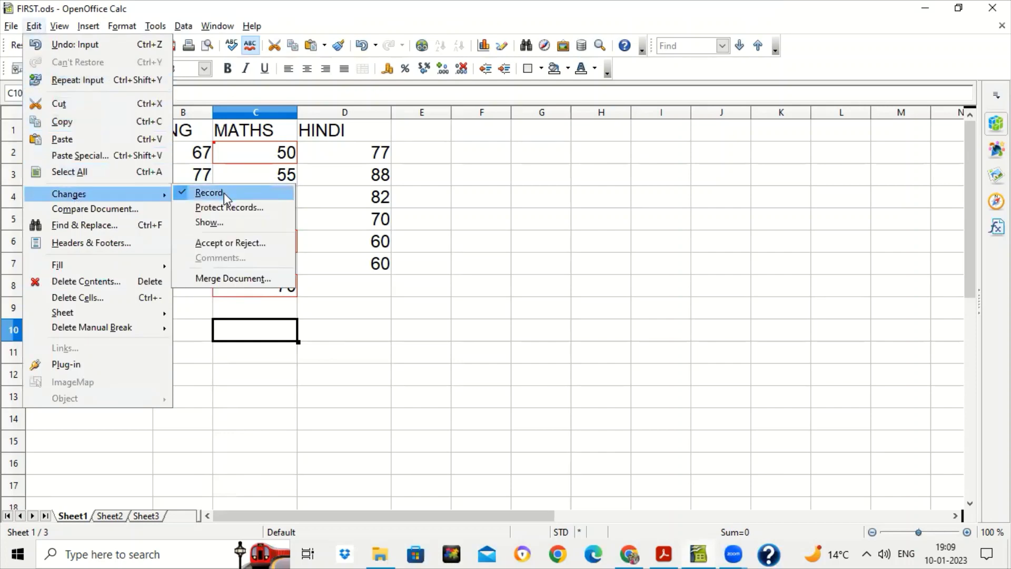
click(536, 231)
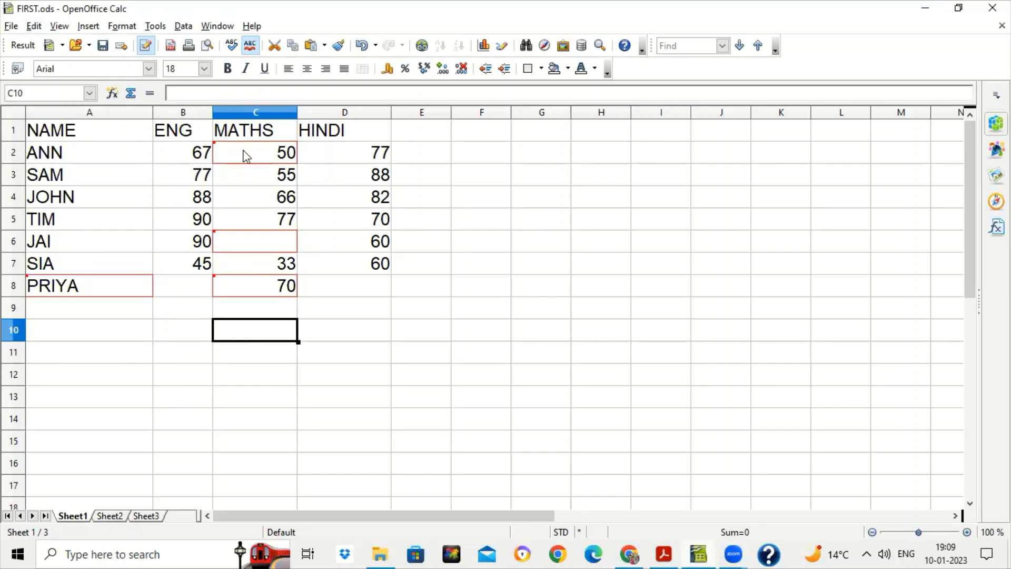
mouse_move(280, 158)
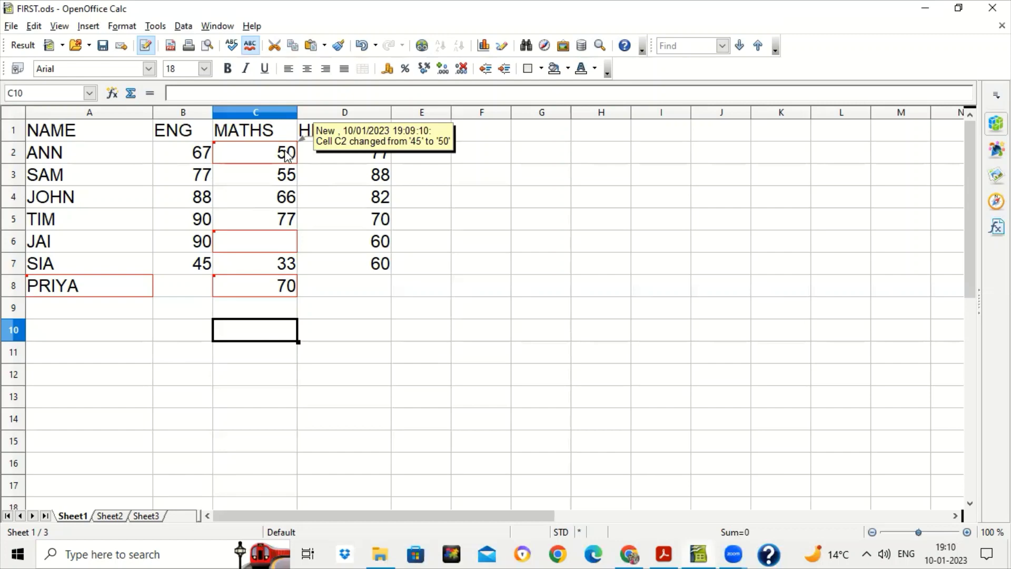
mouse_move(279, 246)
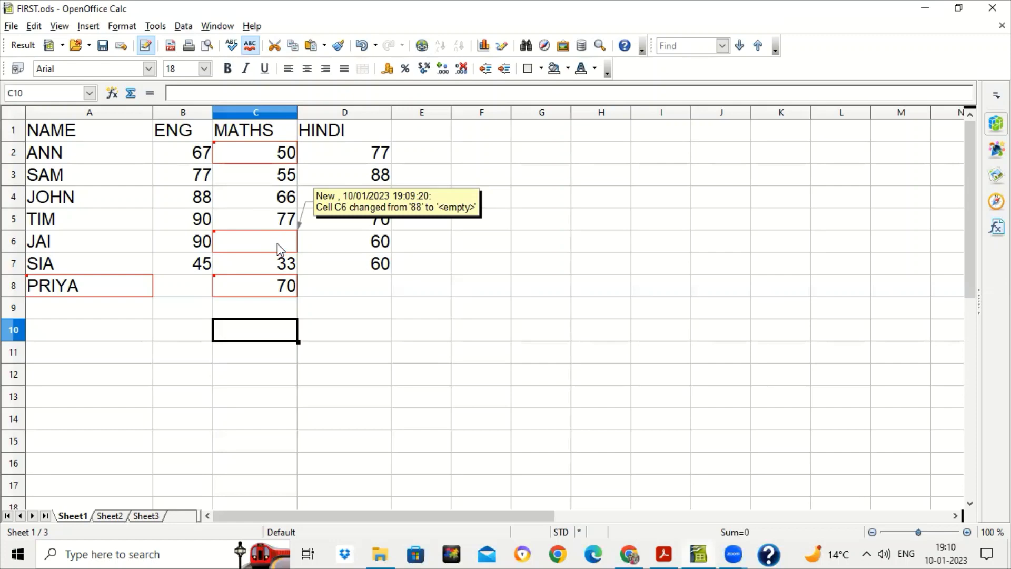
mouse_move(283, 286)
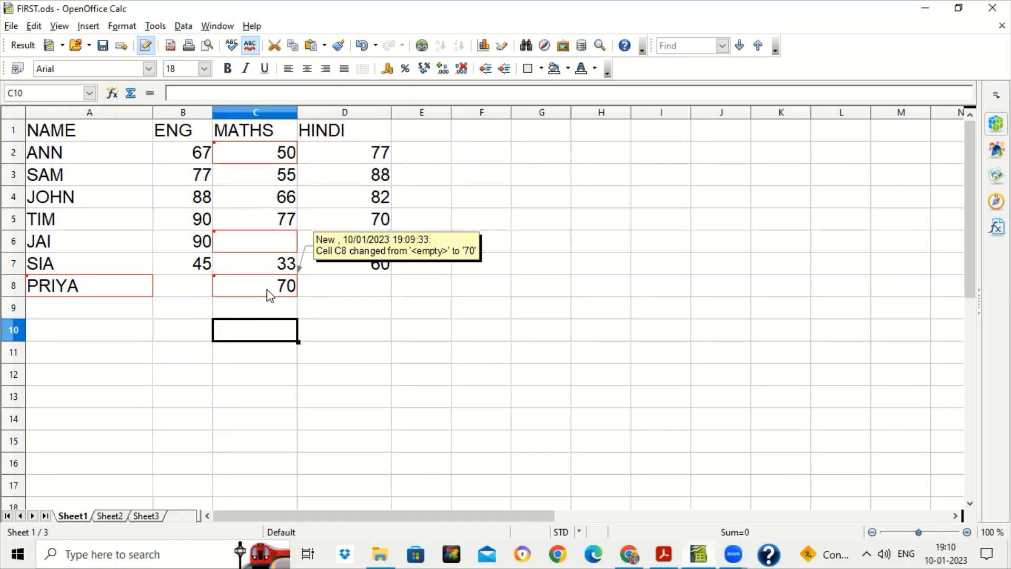
Check which change-tracking commands are available for cell D4, which has no recorded change
click(261, 153)
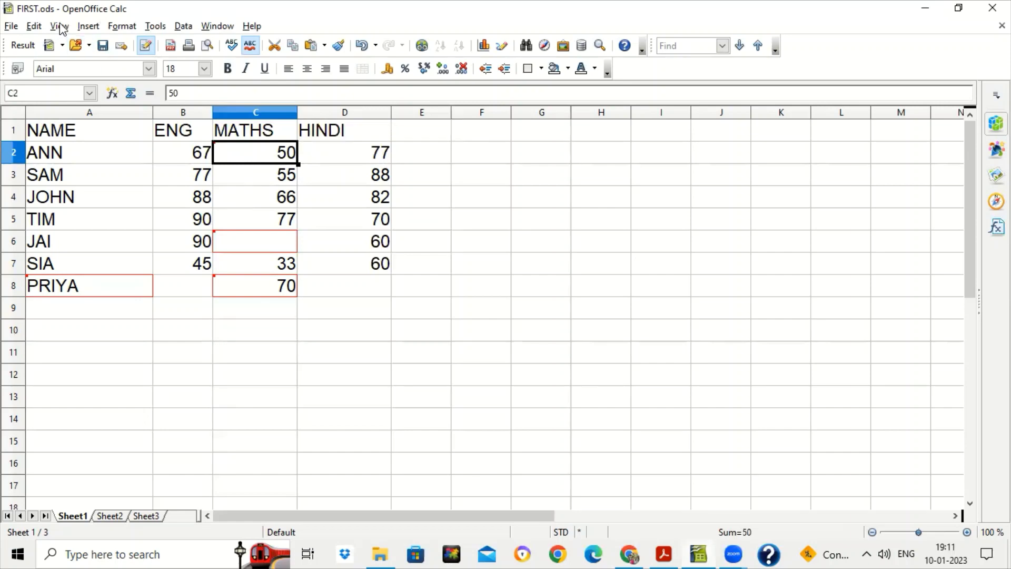
key(alt+e)
key(Escape)
click(338, 203)
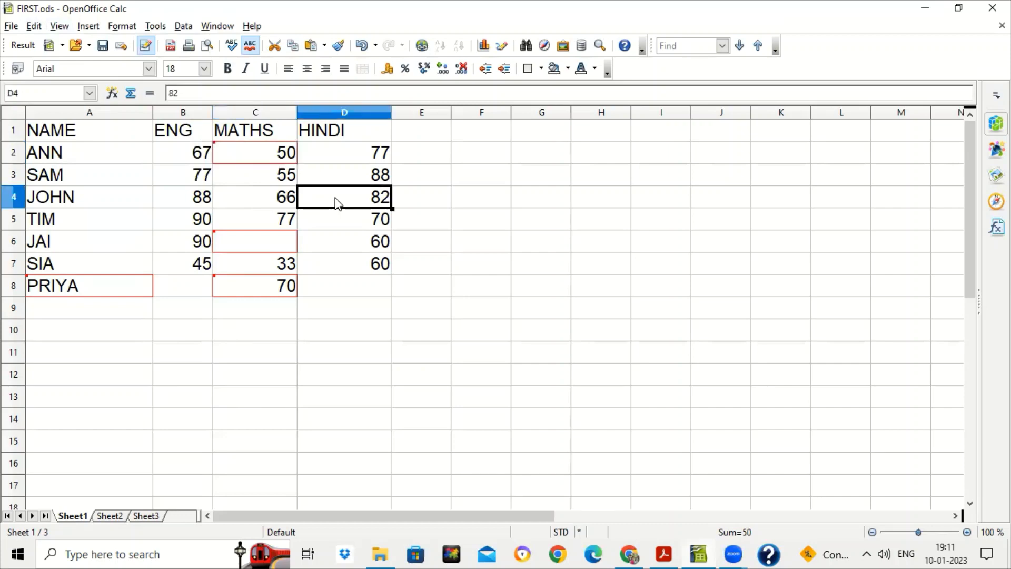
click(34, 26)
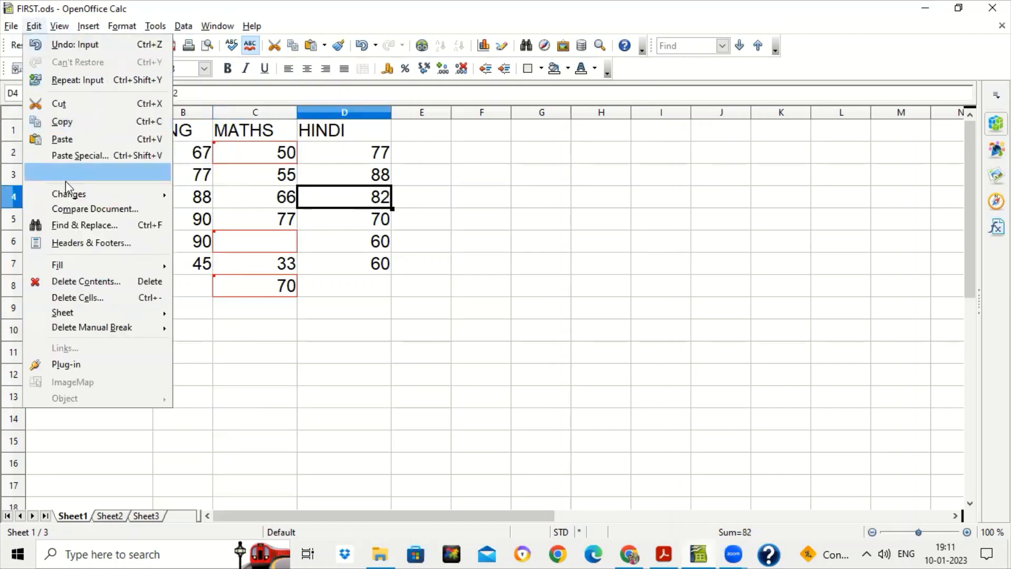
mouse_move(68, 194)
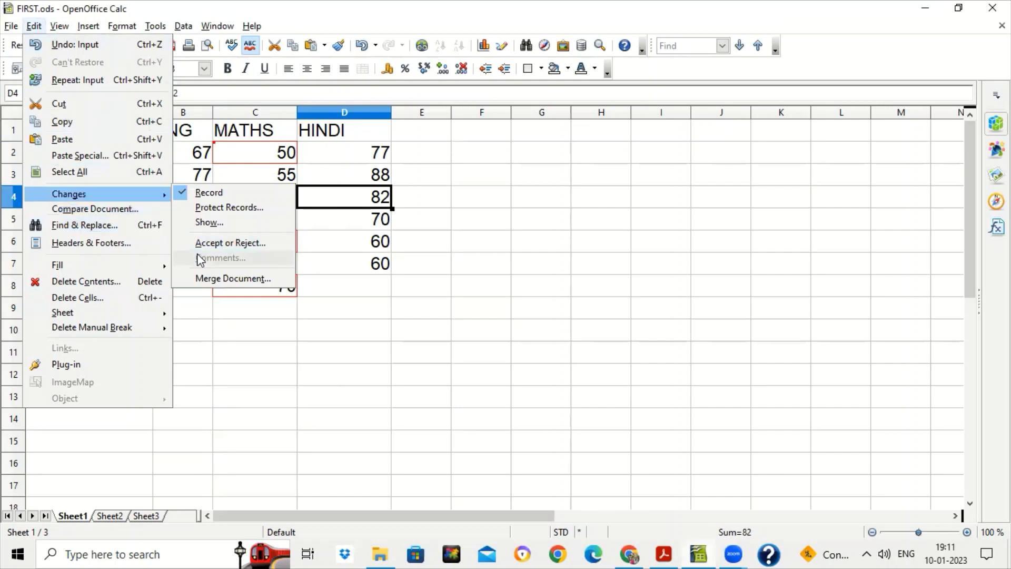
click(395, 280)
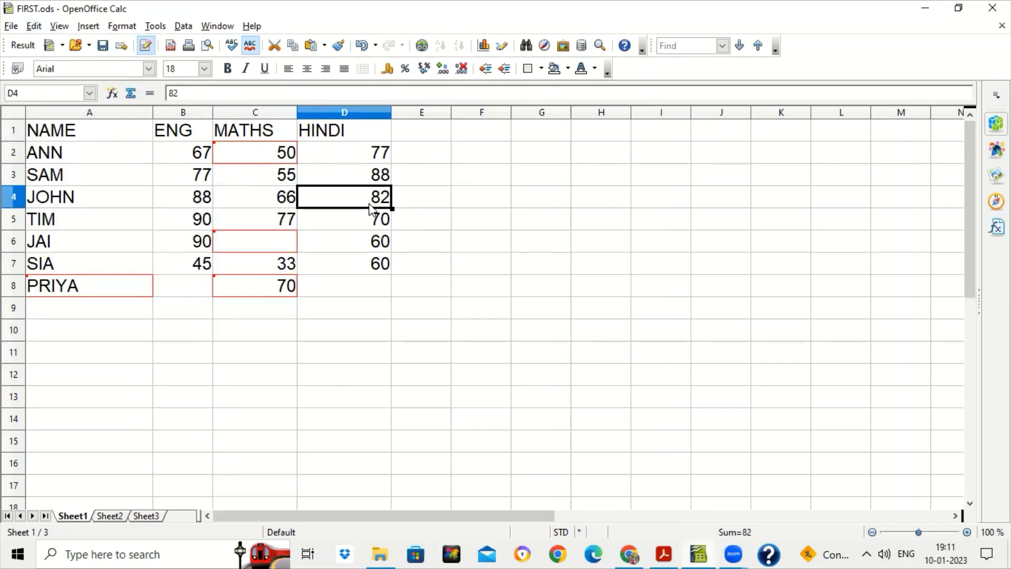
click(385, 226)
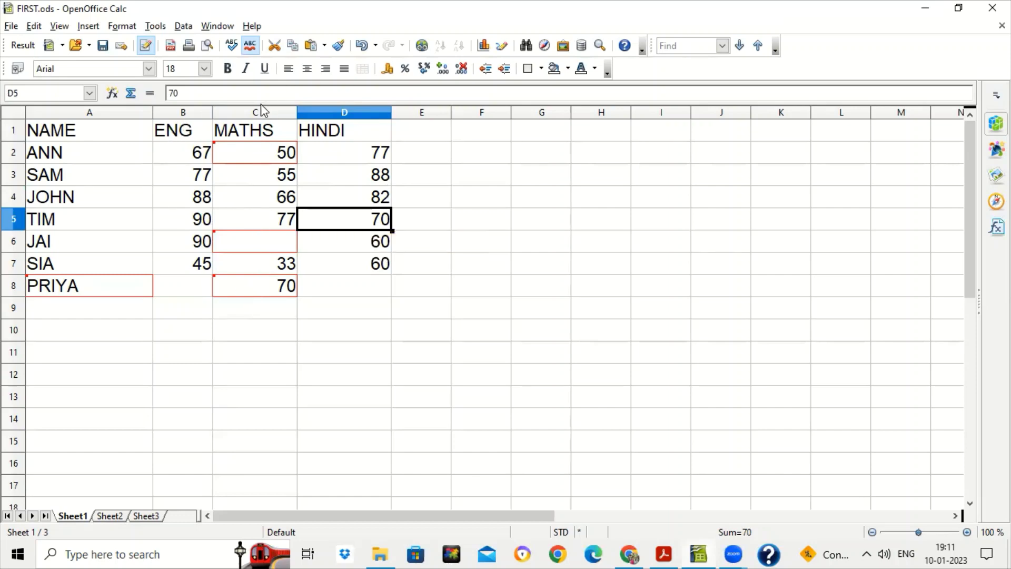
Add the comment "Marks increased" to the recorded change in cell C2 and view it in the cell's change note
click(258, 160)
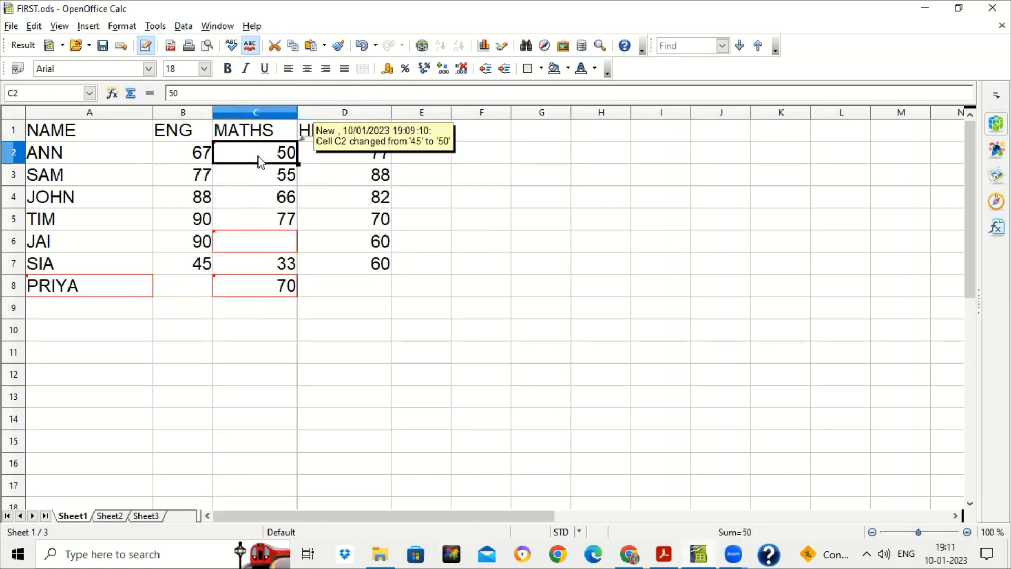
click(34, 26)
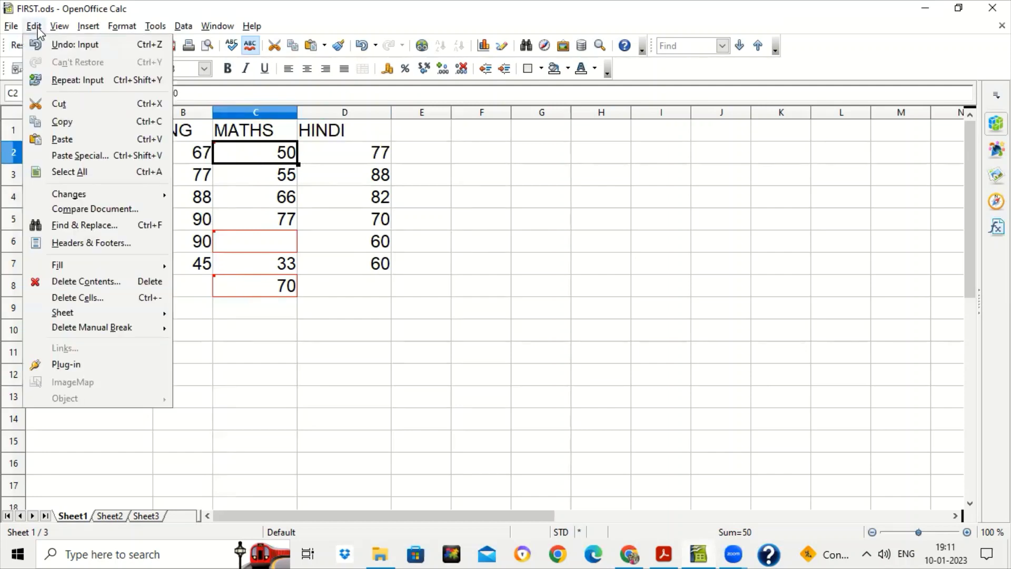
mouse_move(81, 191)
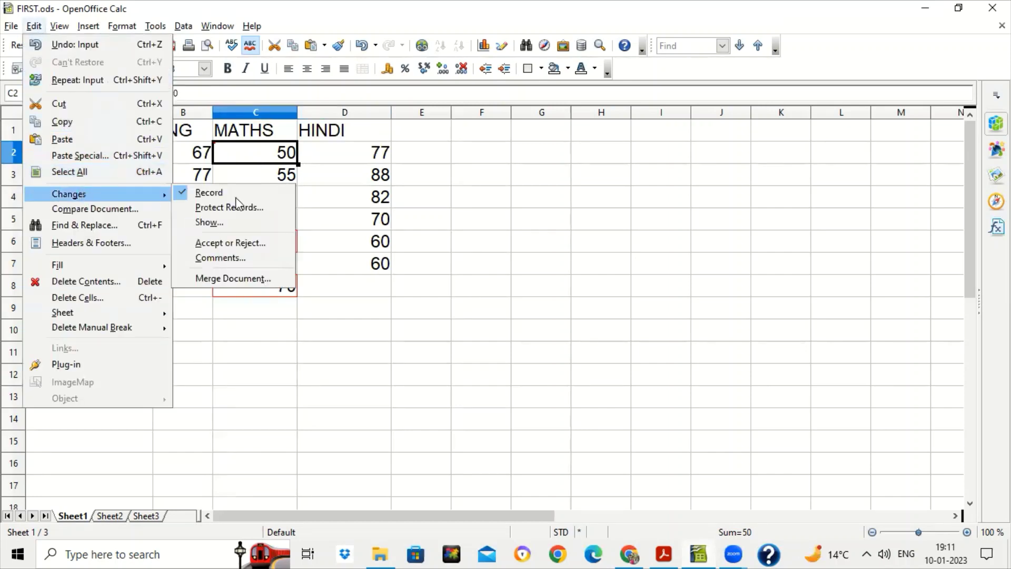
click(261, 258)
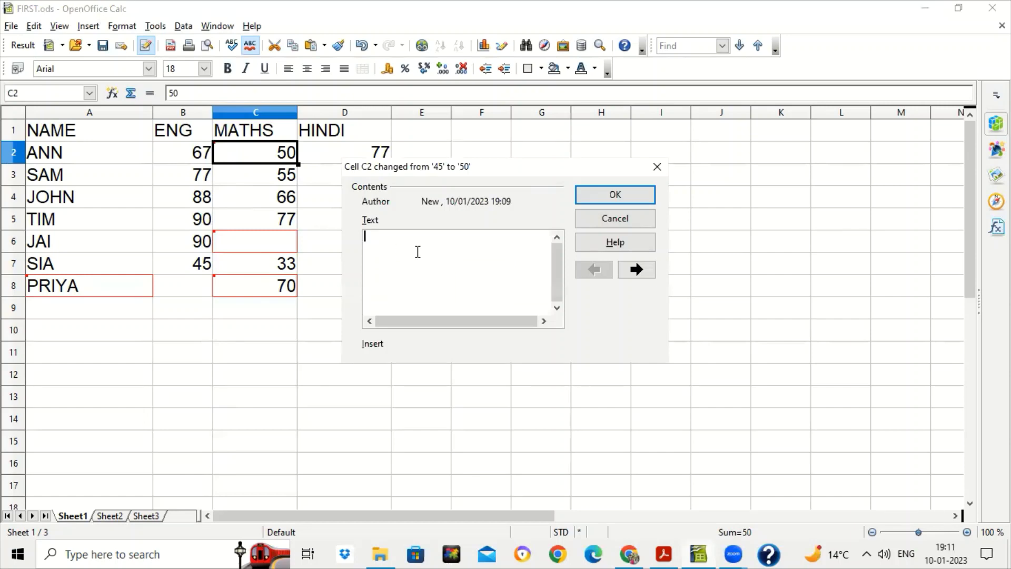
text(Marks increased)
click(648, 194)
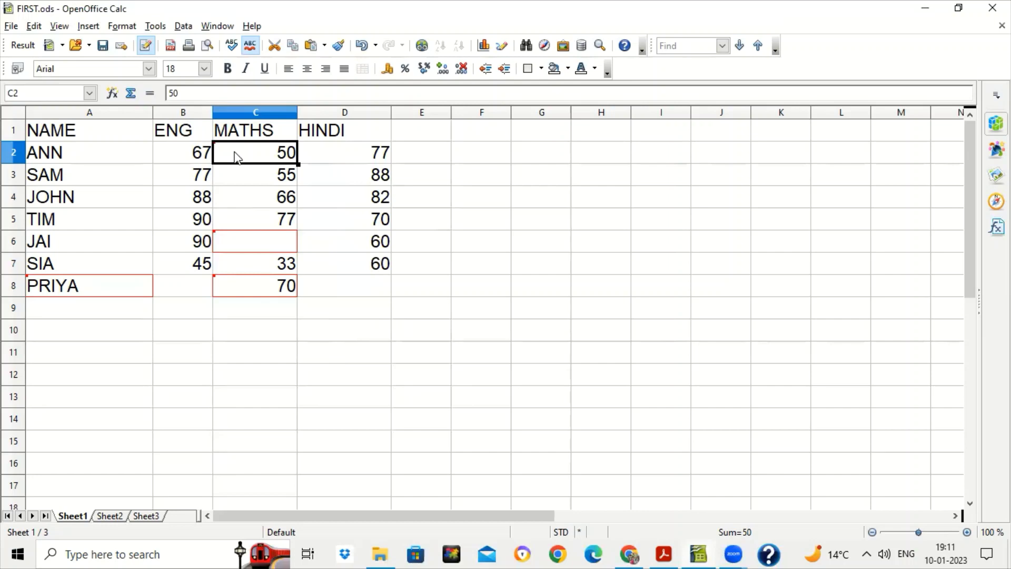
mouse_move(238, 157)
mouse_move(291, 154)
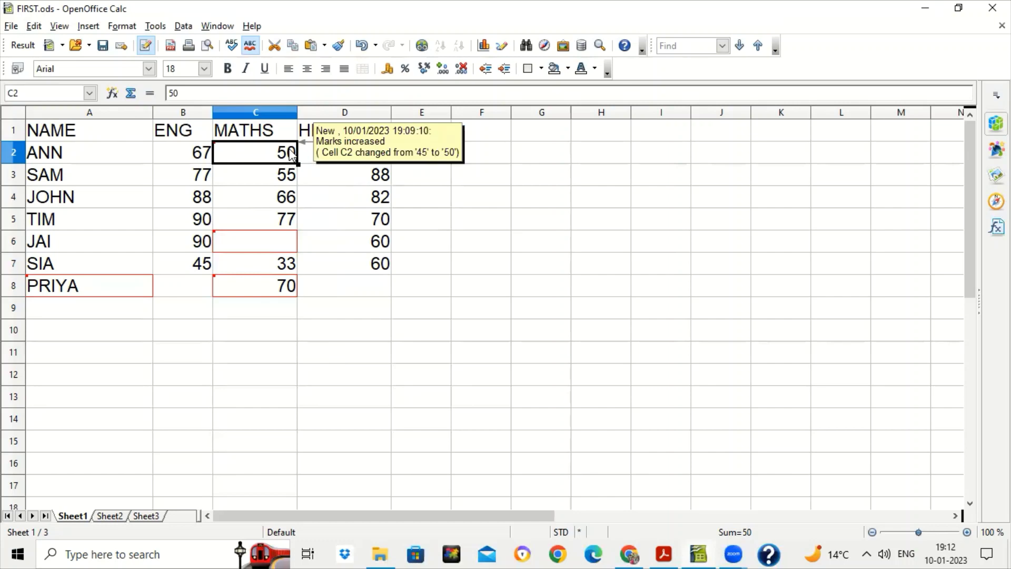
Open the list for accepting or rejecting the recorded changes and widen it so the full comments fit
click(311, 206)
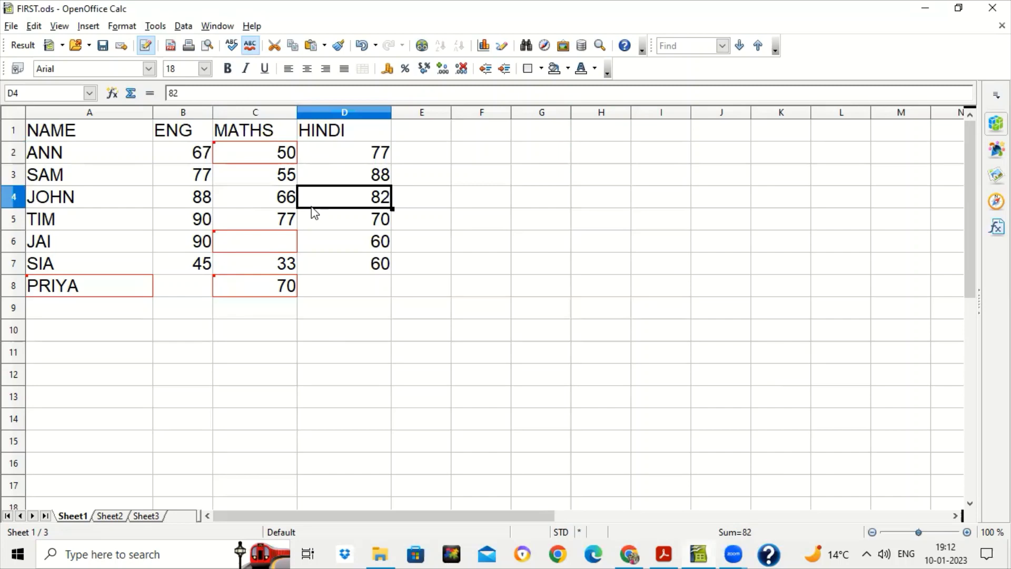
click(68, 27)
click(32, 26)
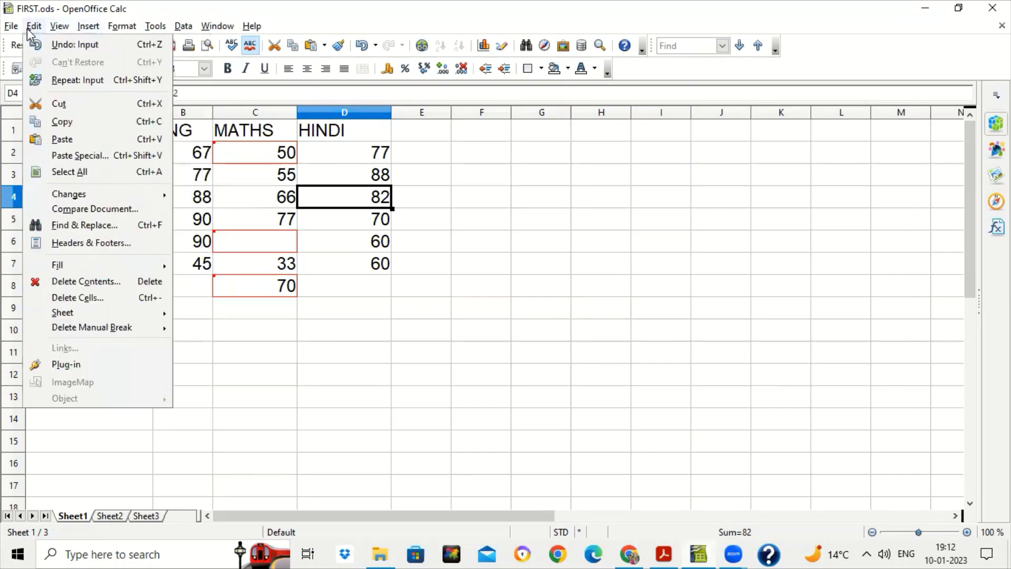
mouse_move(80, 197)
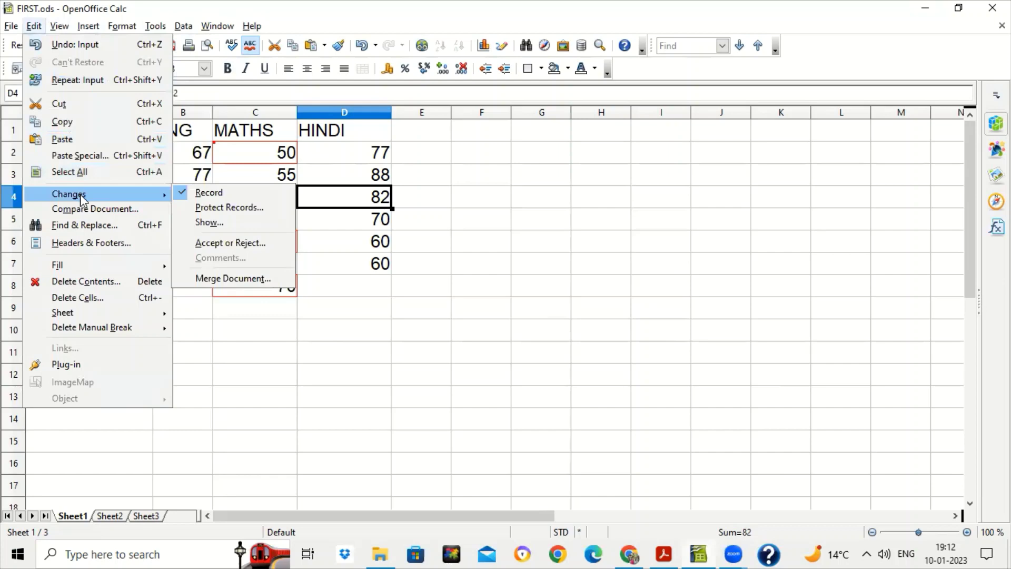
click(243, 243)
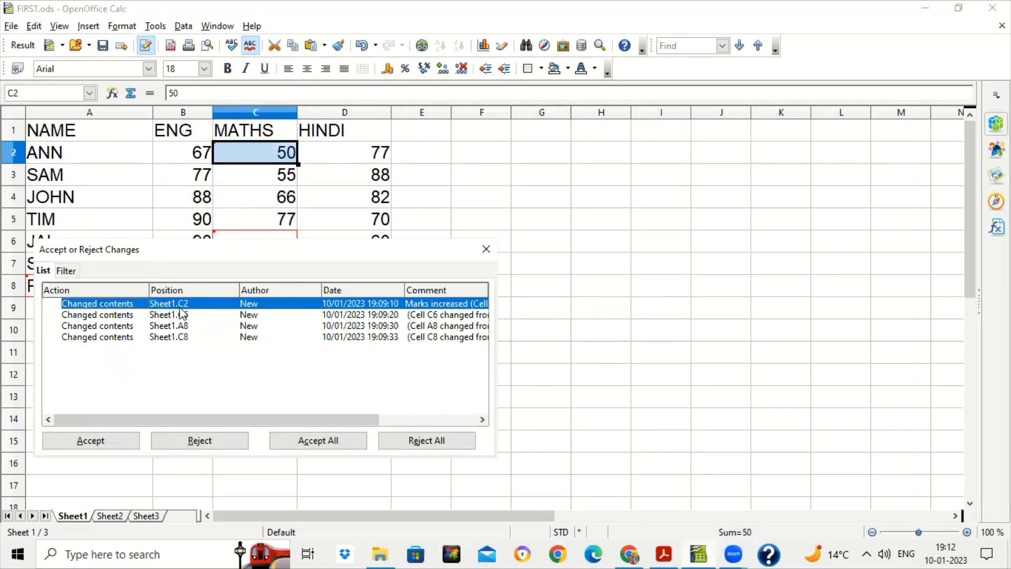
click(393, 416)
drag(393, 415, 440, 416)
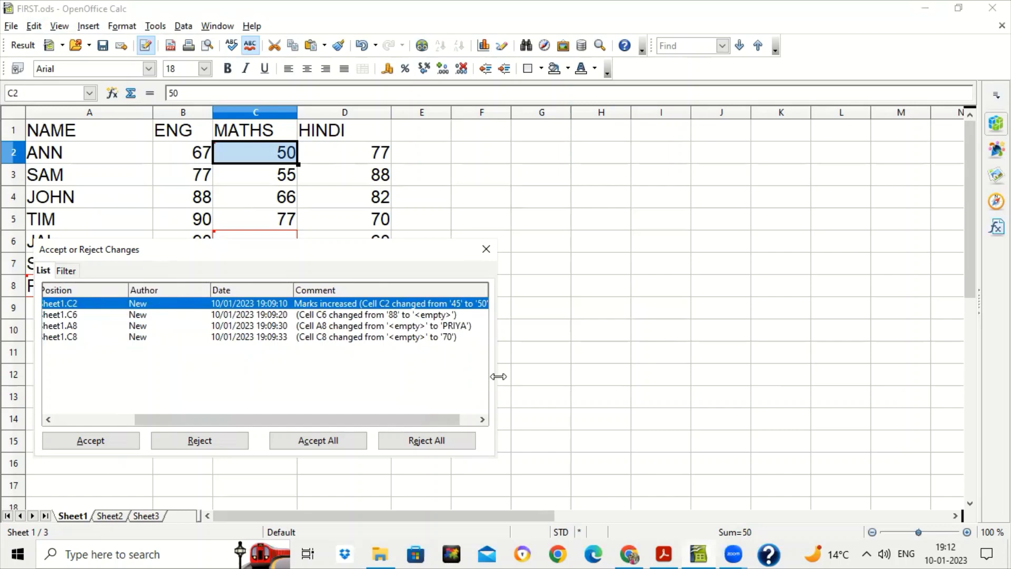
drag(499, 376, 848, 377)
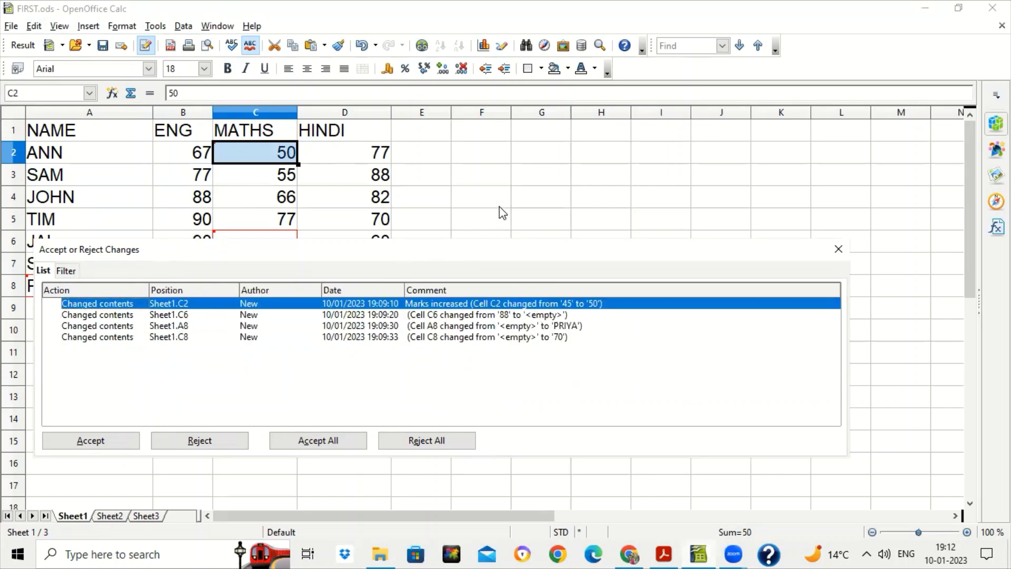
Accept the recorded change to C2, reject the one to C6, accept those to A8 and C8, and close the list
click(122, 441)
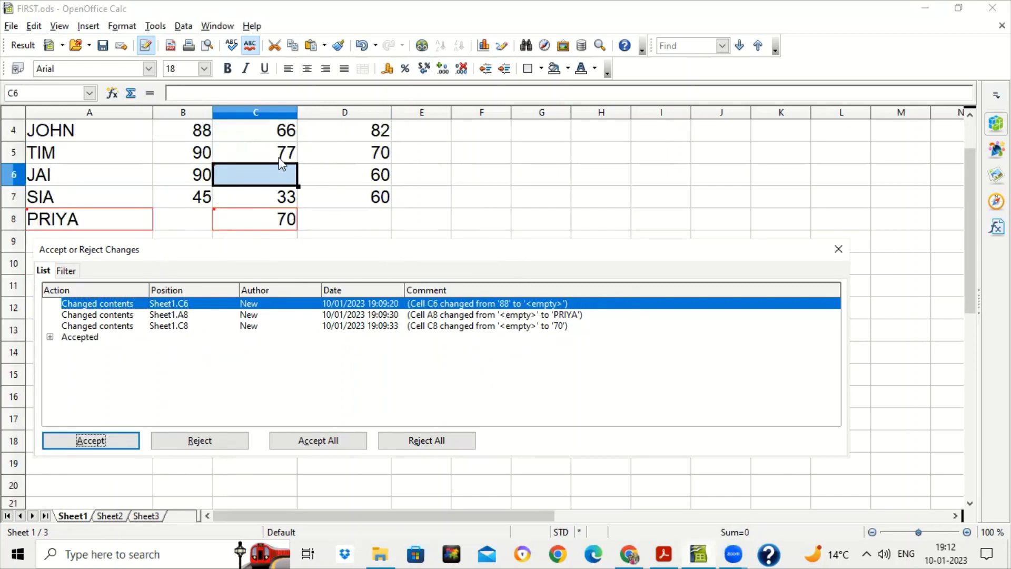
mouse_move(285, 179)
click(240, 448)
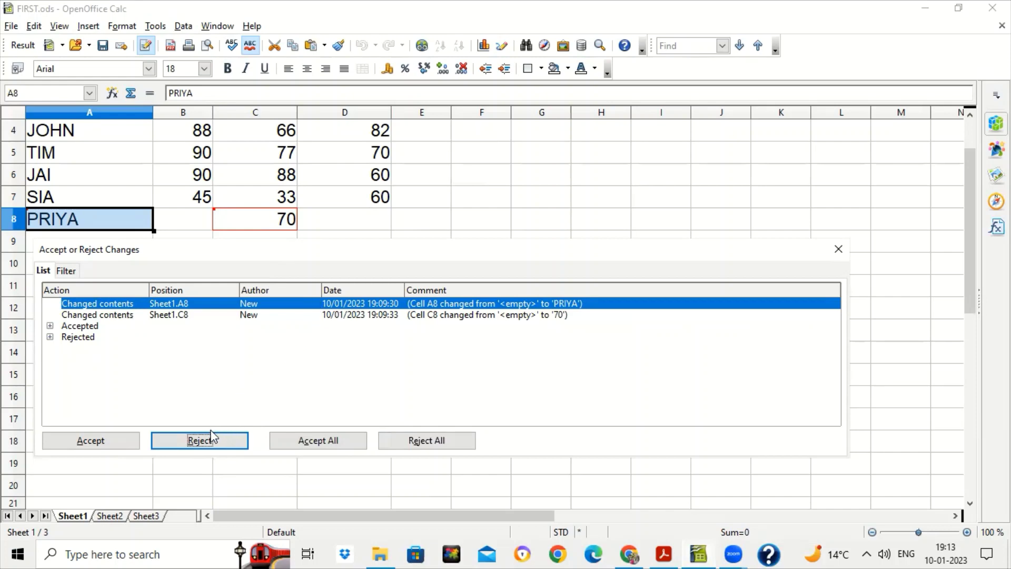
click(126, 447)
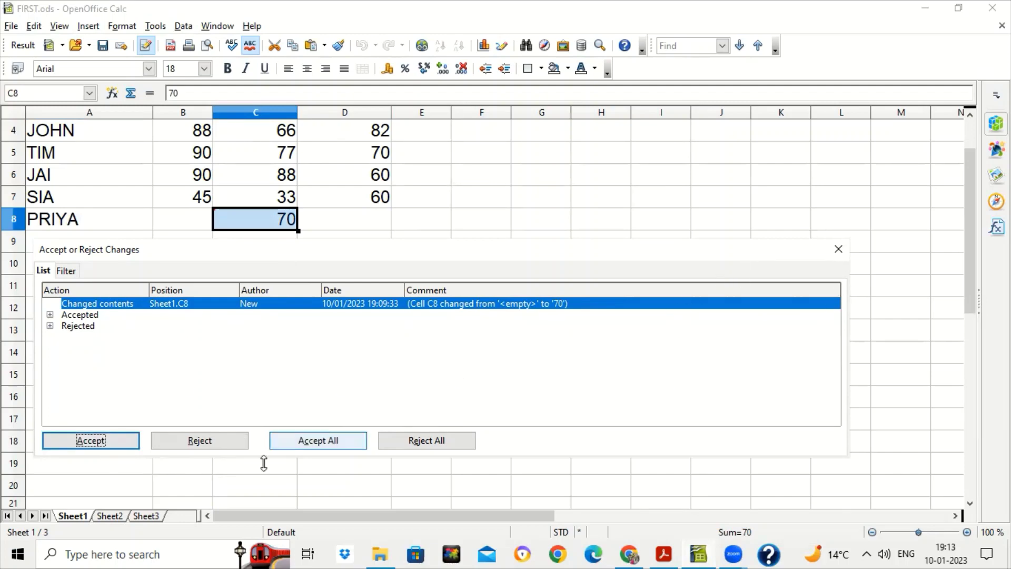
click(100, 443)
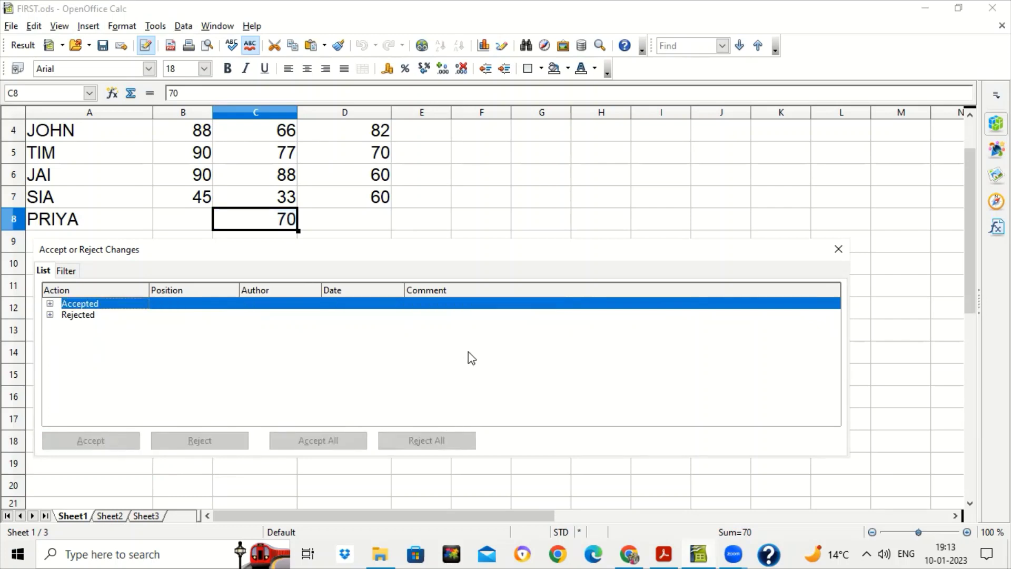
click(838, 249)
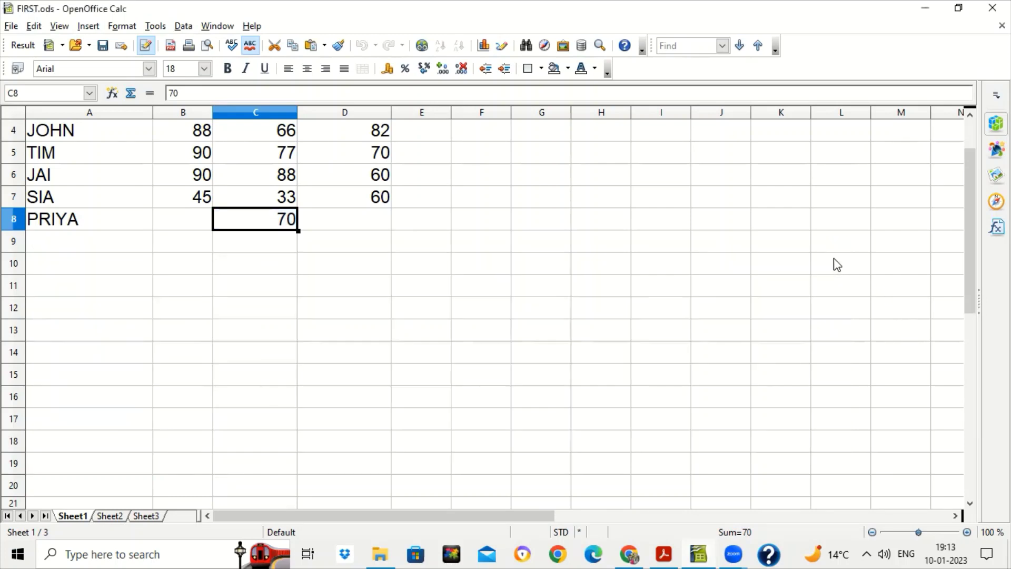
Enter the test text "dsdfsdfs" in cell E10 and delete it again
drag(968, 272, 975, 192)
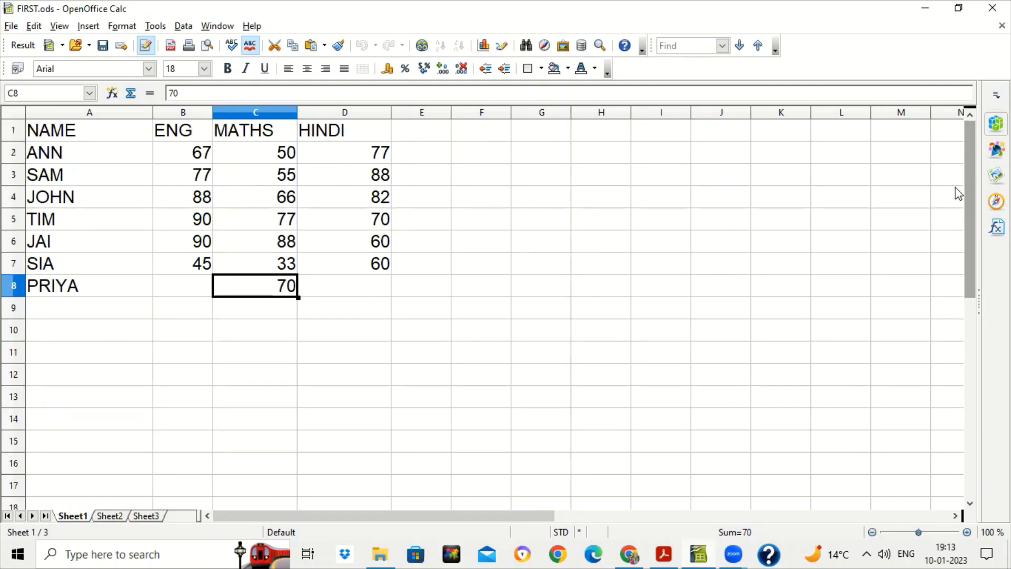
click(406, 332)
text(dsdfsdfs)
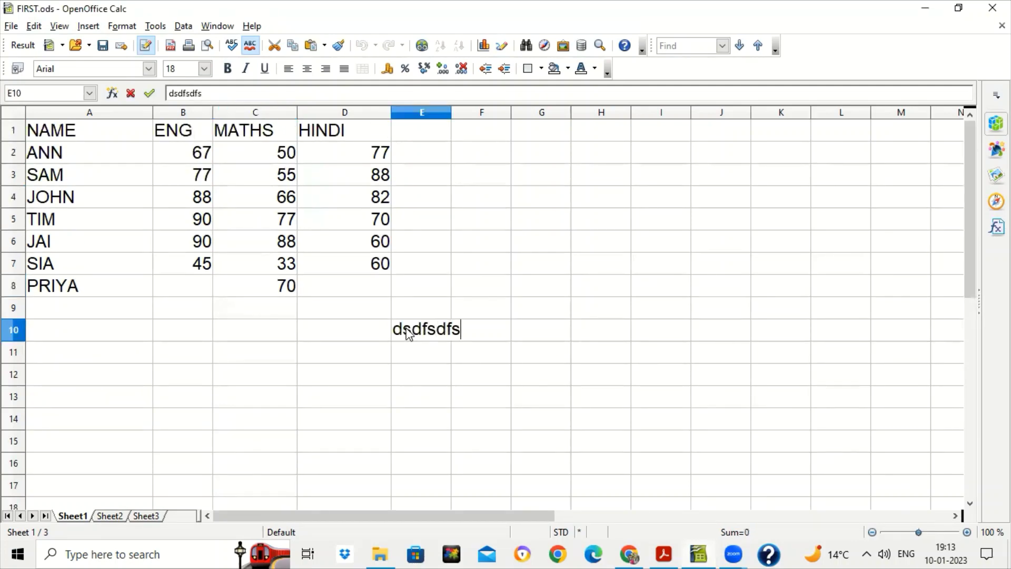
key(Return)
click(407, 332)
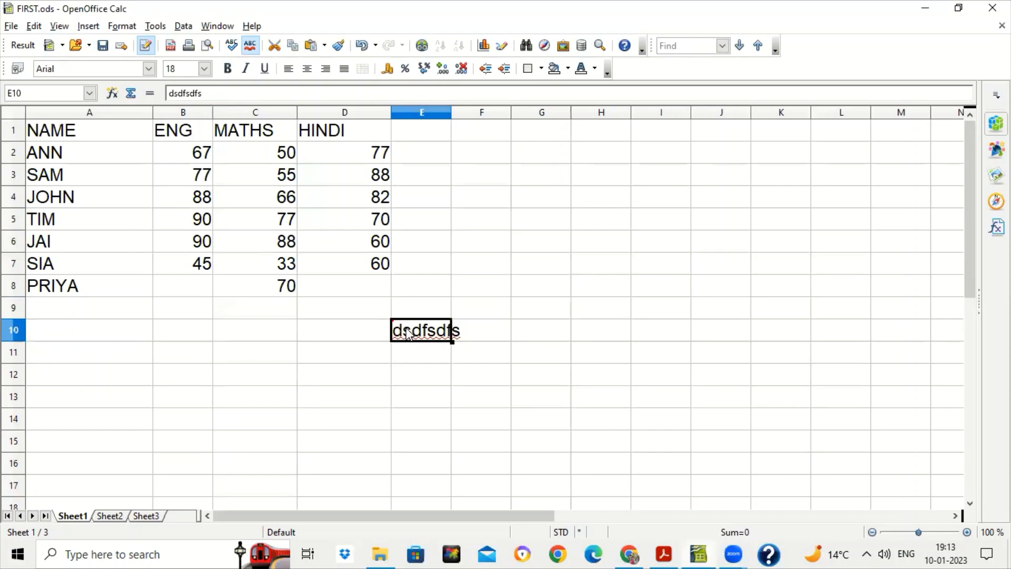
key(BackSpace)
Turn off change recording for the worksheet and agree to exit change recording mode
click(559, 211)
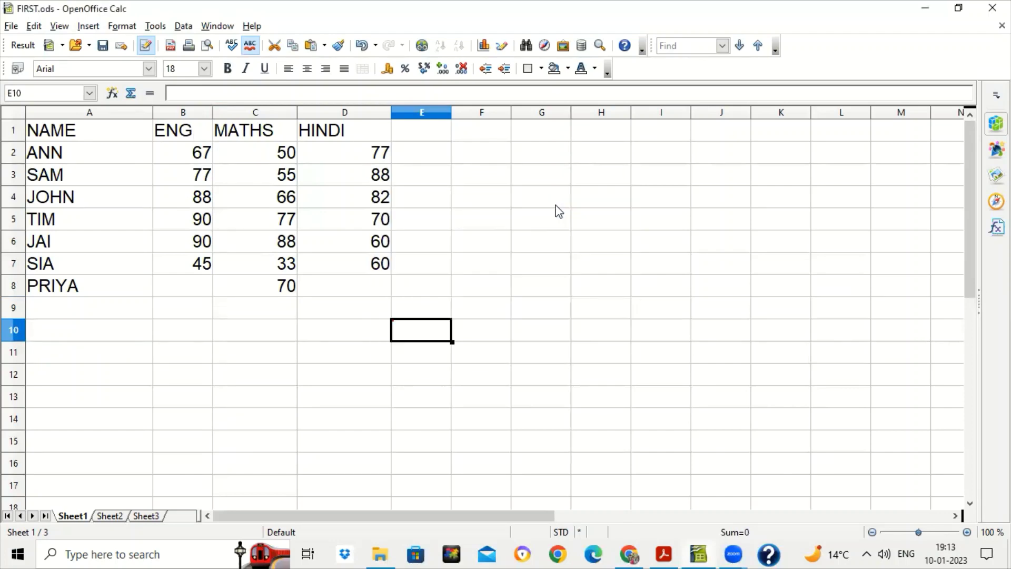
click(35, 26)
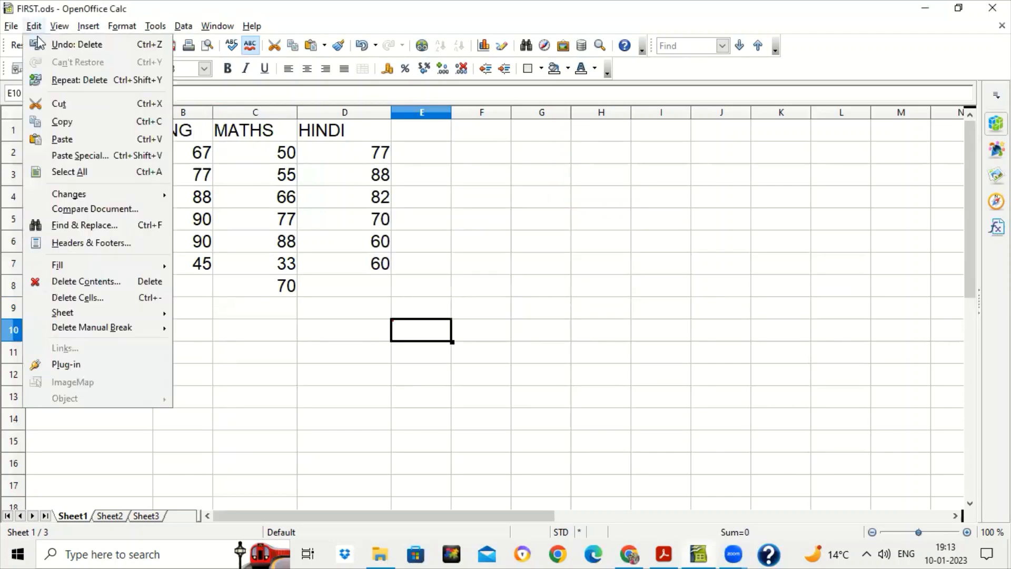
mouse_move(68, 195)
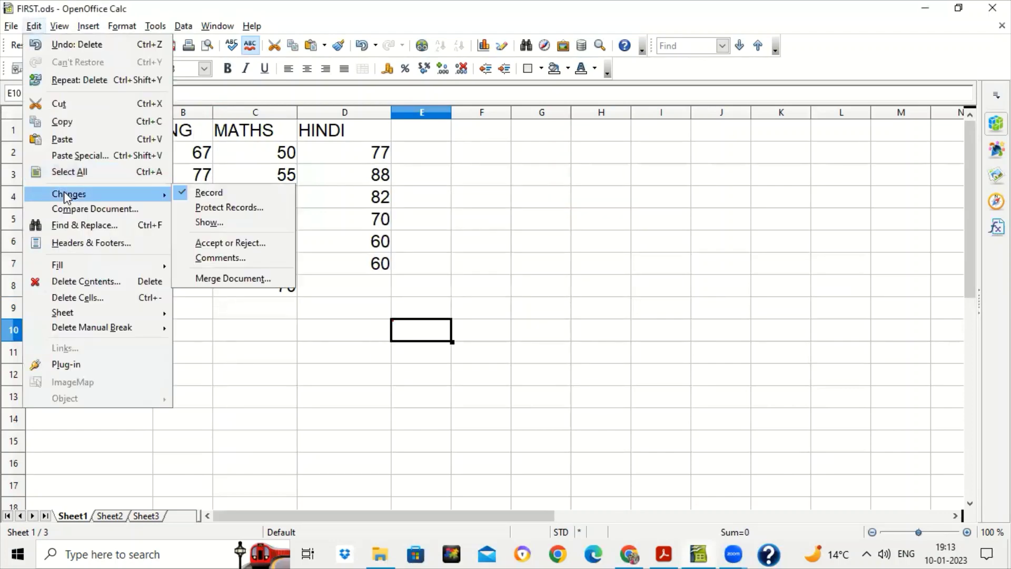
click(216, 197)
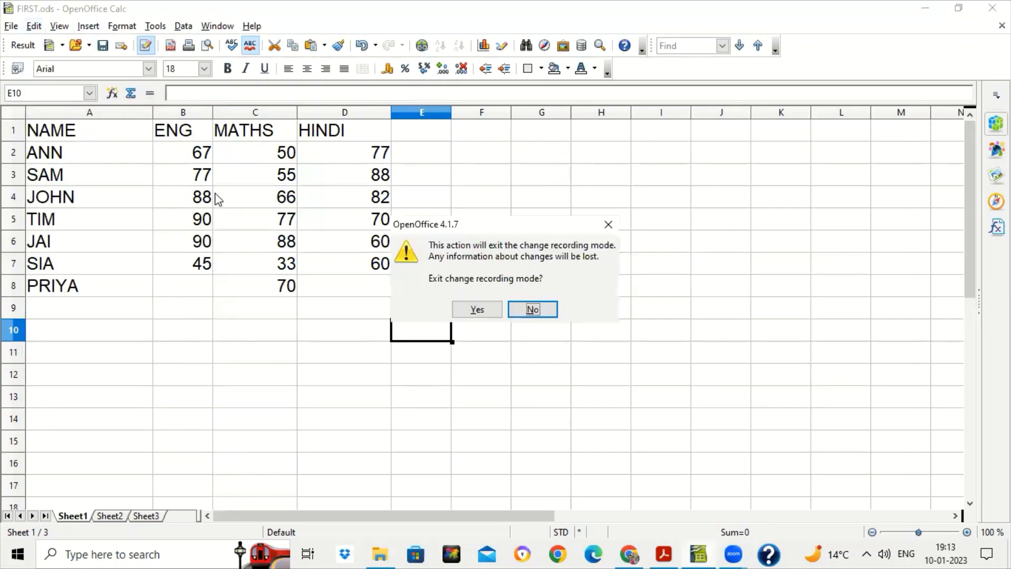
click(475, 311)
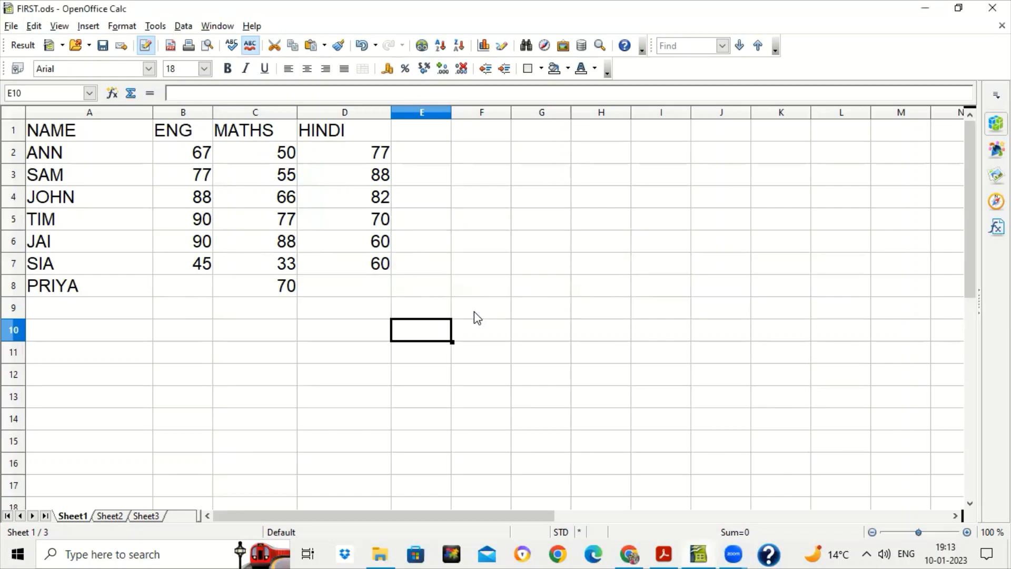
Fill in the missing marks in row 8, with 65 for ENG in B8 and 75 for HINDI in D8
click(178, 302)
click(205, 269)
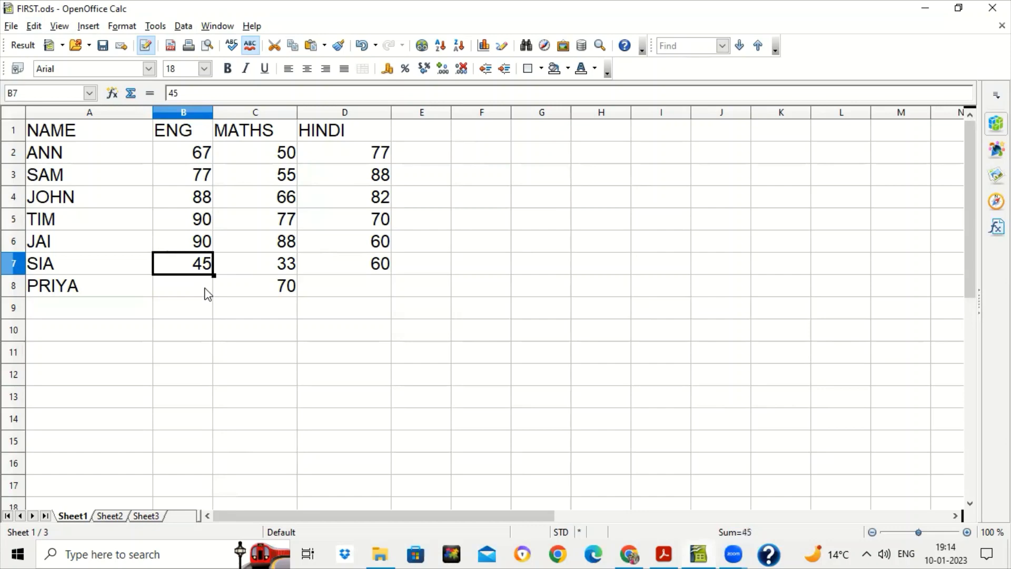
click(204, 289)
text(65)
key(Return)
click(204, 290)
key(Right)
key(Right)
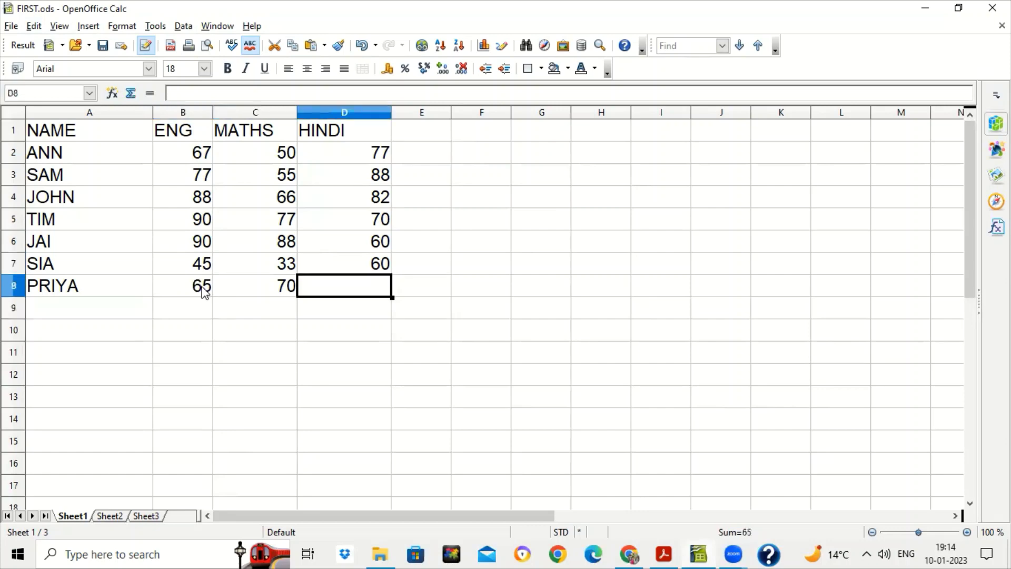
text(7)
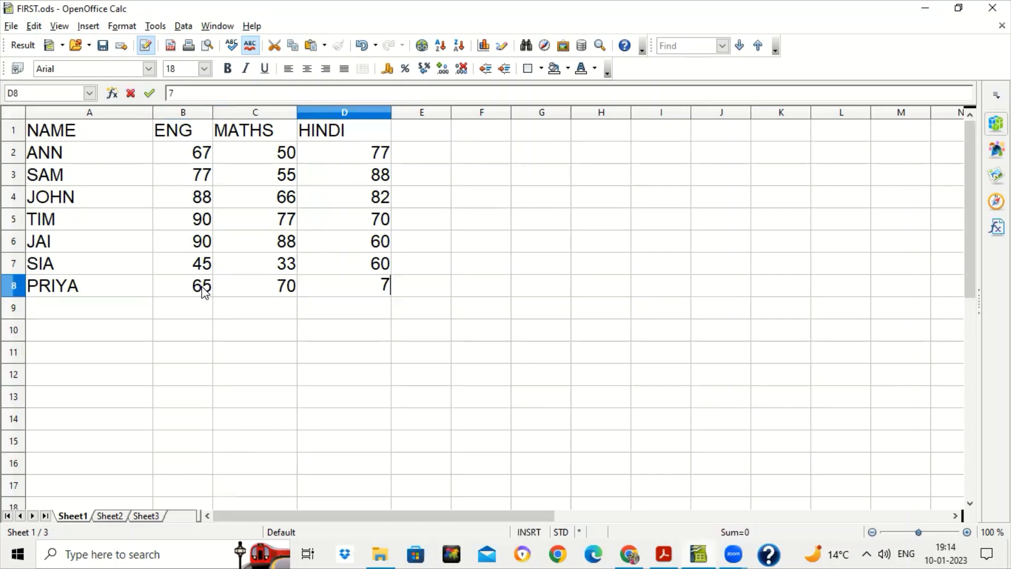
text(5)
key(Return)
key(Left)
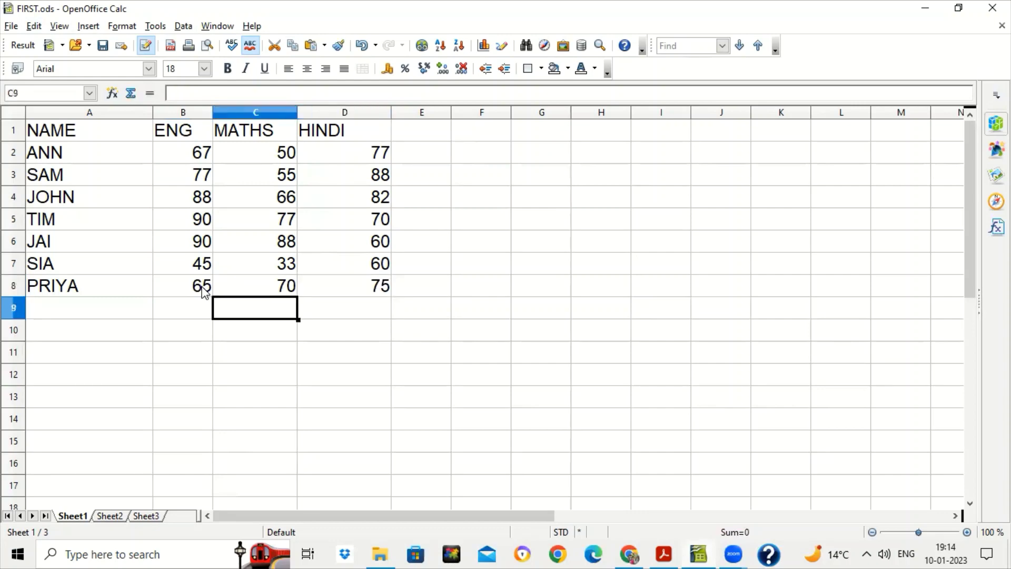
Check which change-tracking commands are available while change recording is off
click(34, 26)
mouse_move(79, 194)
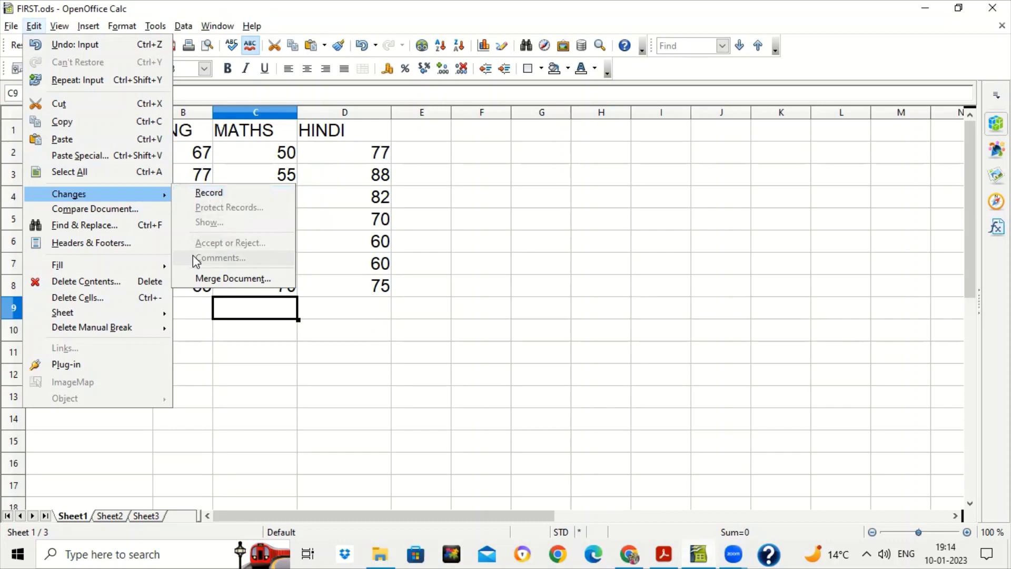
click(404, 320)
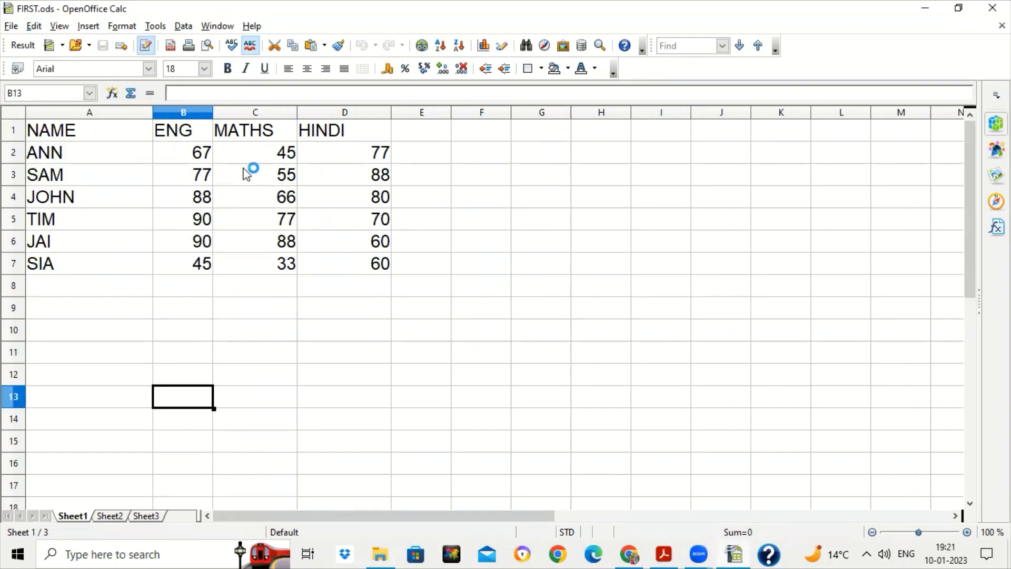
Review the change-tracking commands, including Merge Document, for the original FIRST.ods marks sheet
click(245, 174)
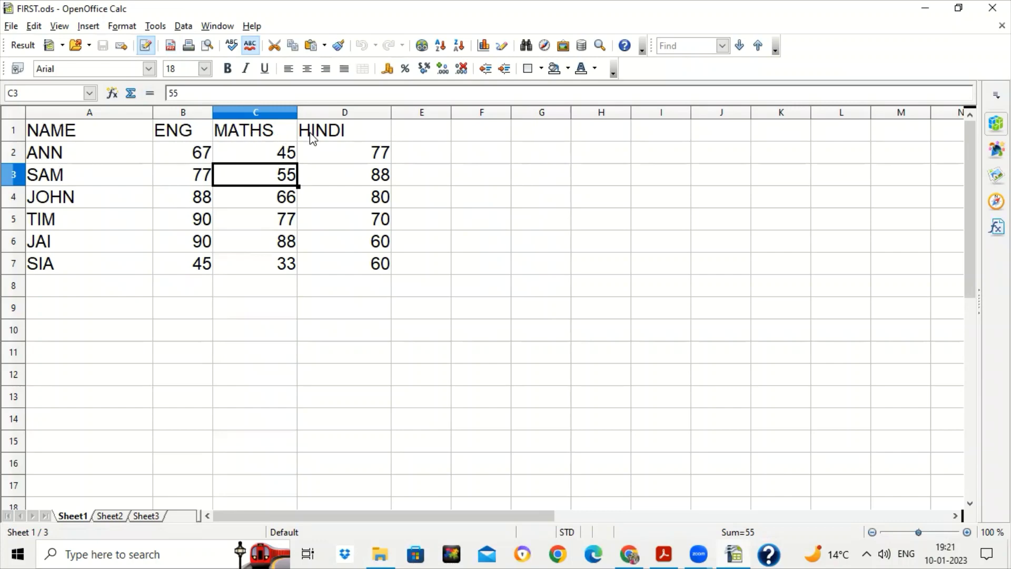
click(29, 27)
mouse_move(42, 194)
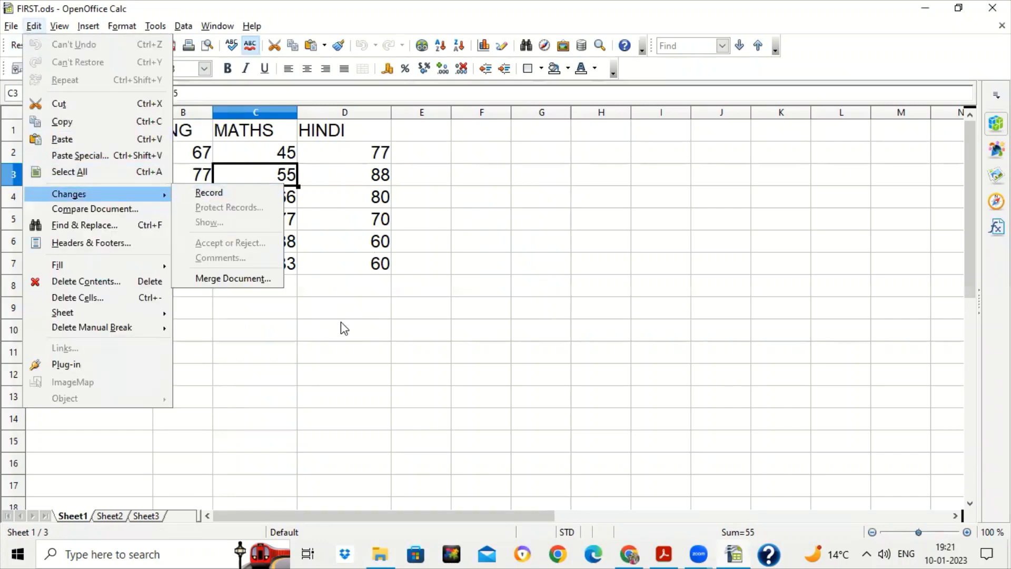
click(308, 302)
Try a MATHS mark of 40 in cell C7 and set it back to 33
click(290, 270)
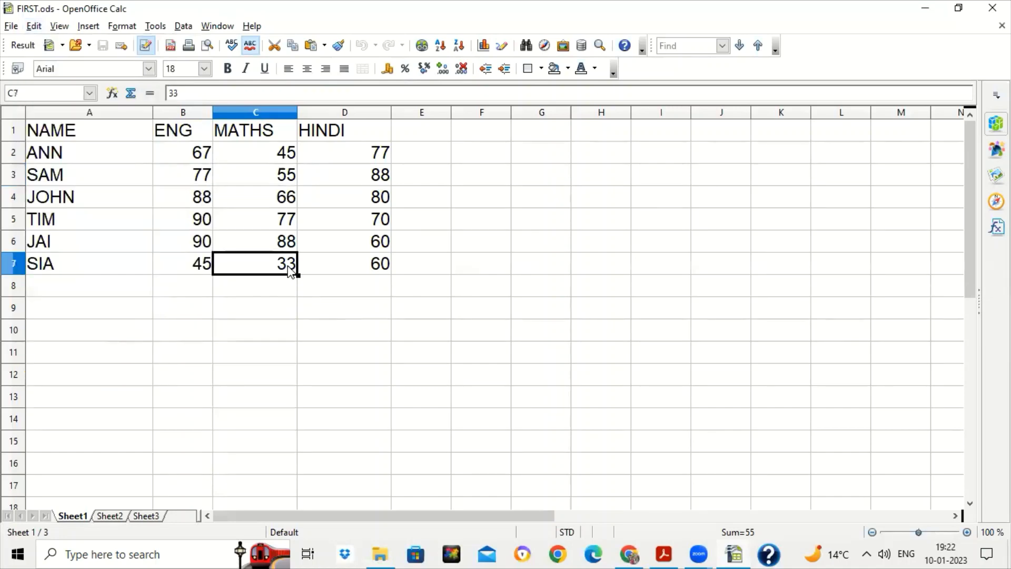
text(40)
key(Return)
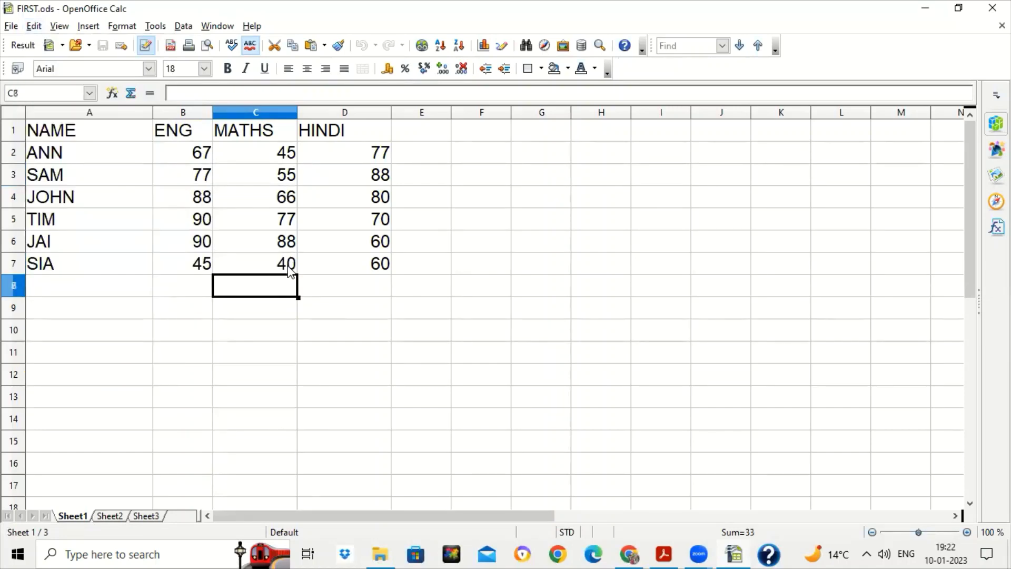
click(288, 270)
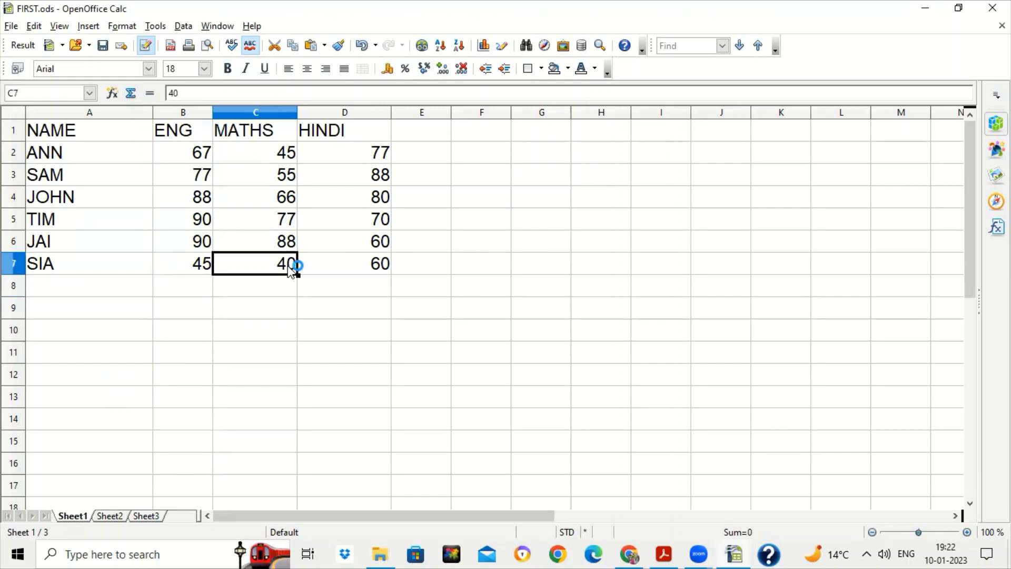
text(33)
key(Return)
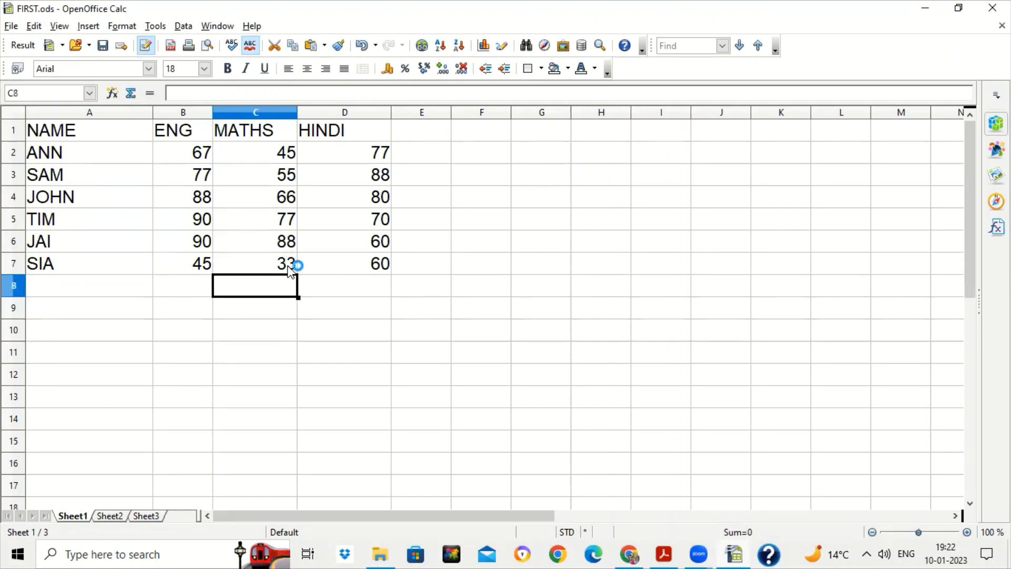
Save the marks worksheet and save a copy of it in Downloads as an ODF spreadsheet named "second"
click(34, 27)
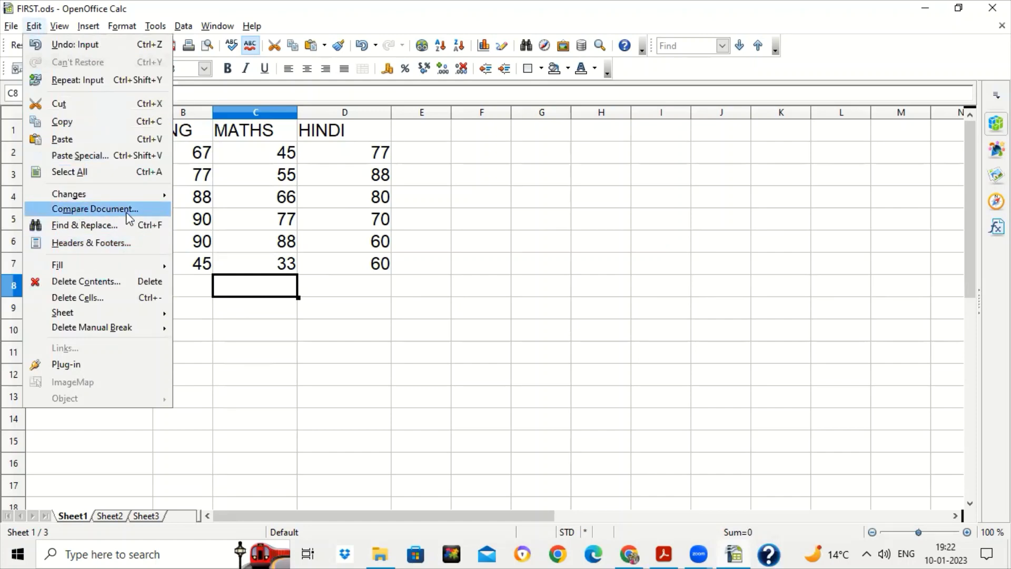
click(310, 369)
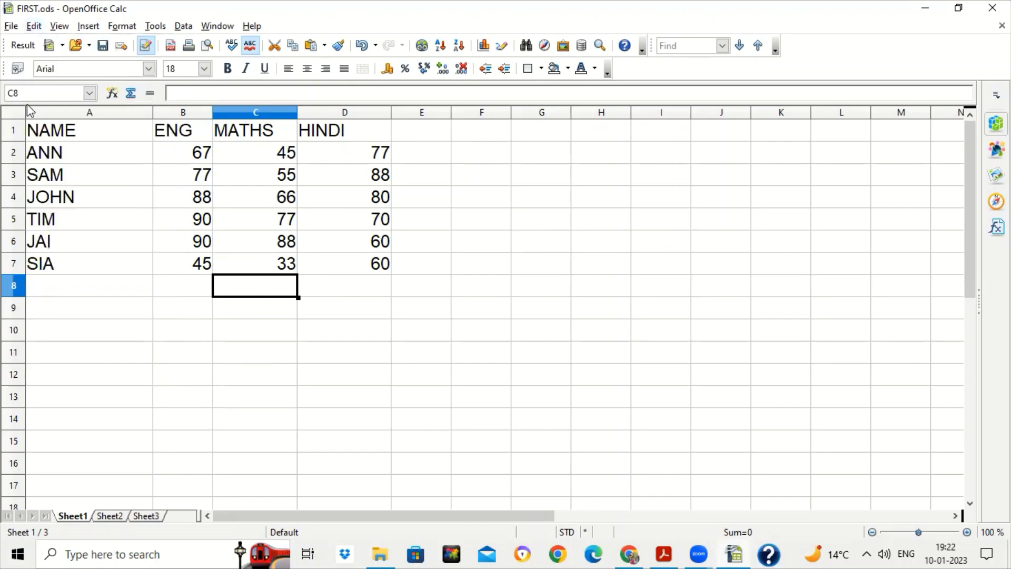
click(103, 46)
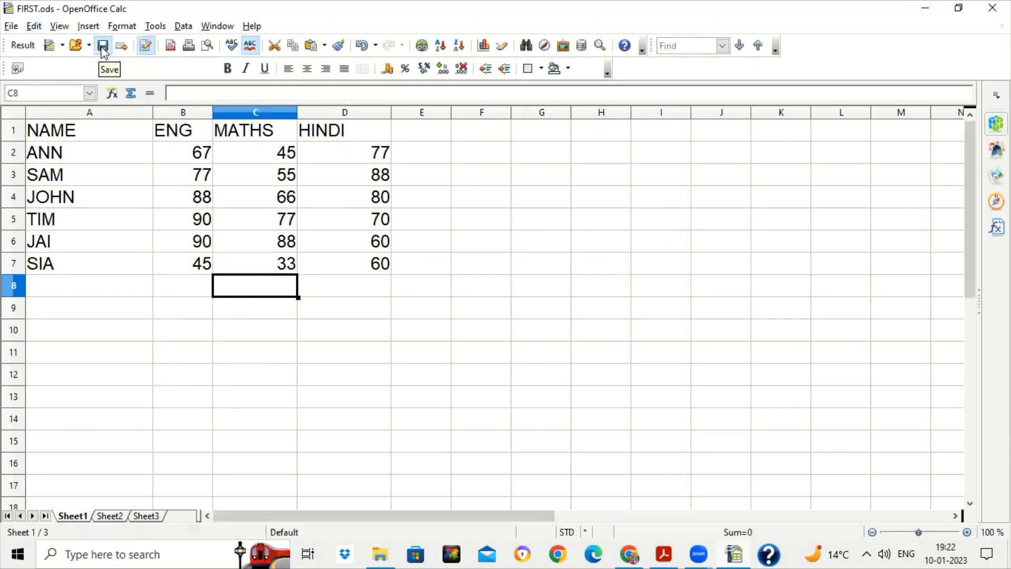
click(16, 26)
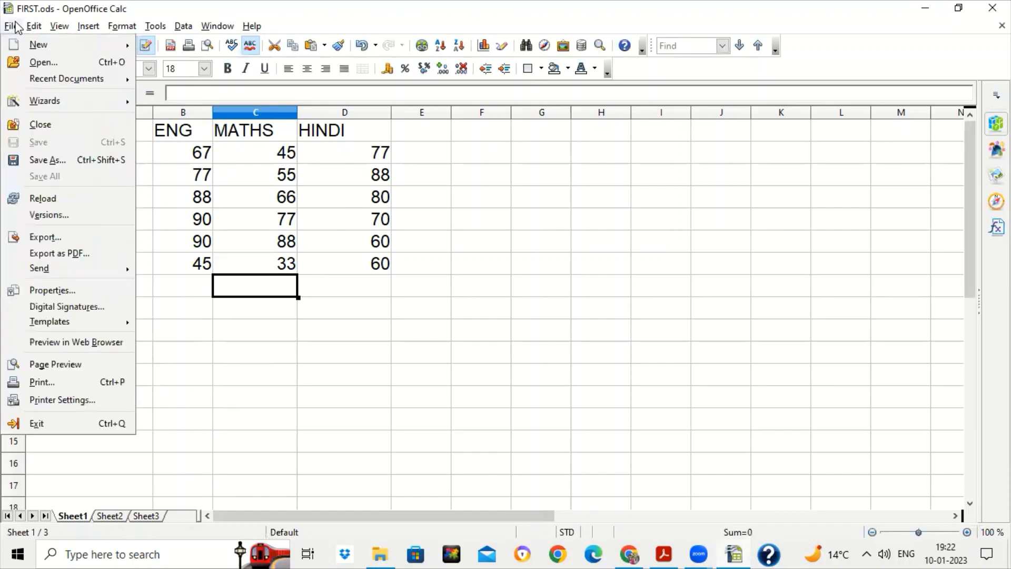
click(46, 160)
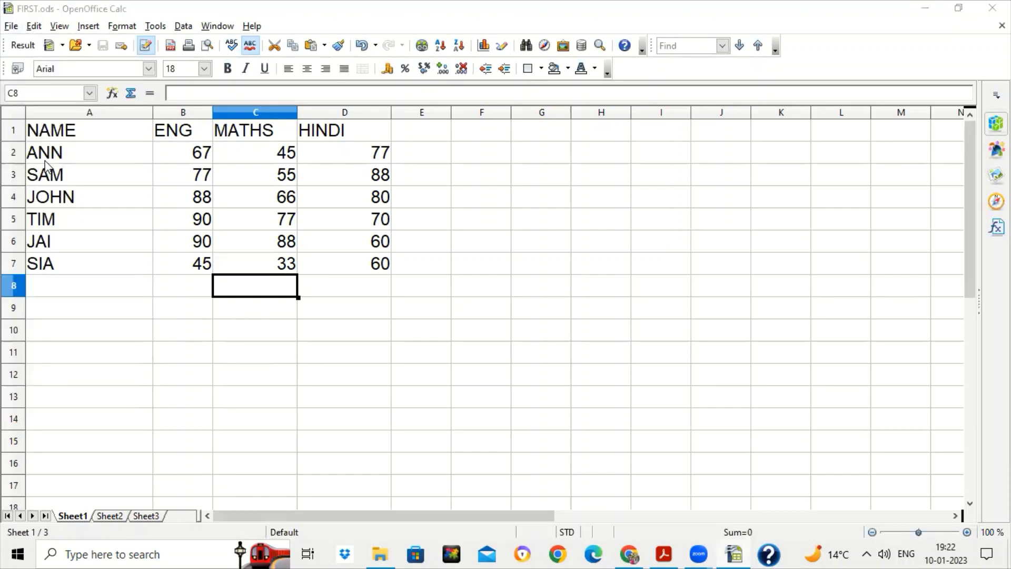
text(second)
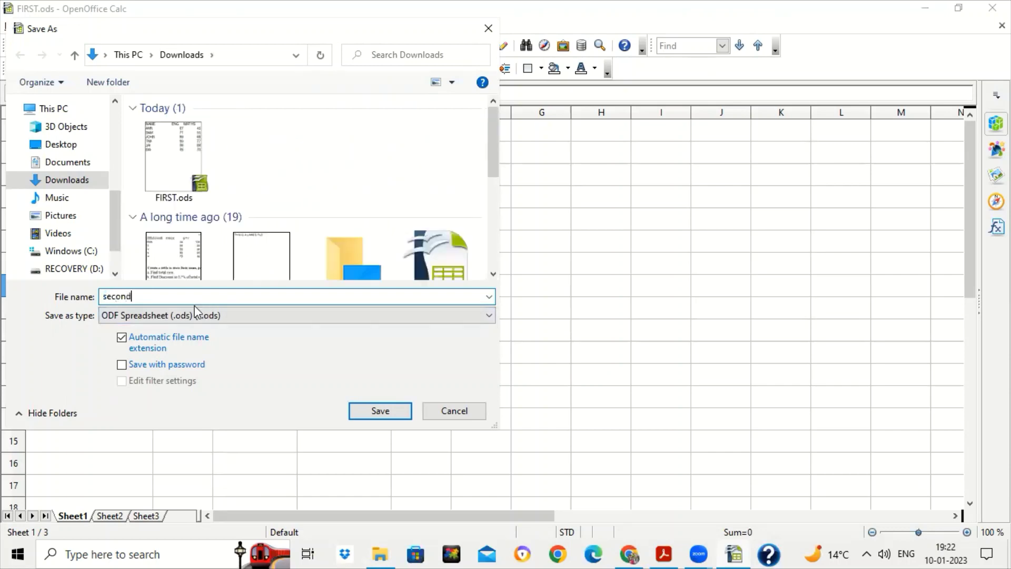
key(Return)
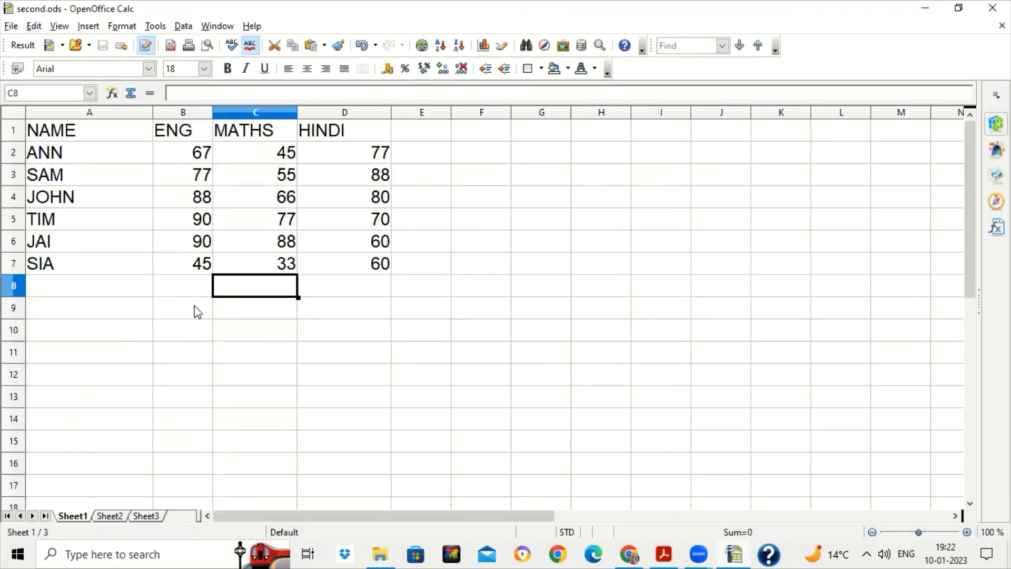
Set the MATHS marks to 50 in C2, 60 in C3 and 35 in C7, and save the second.ods copy
click(251, 154)
text(50)
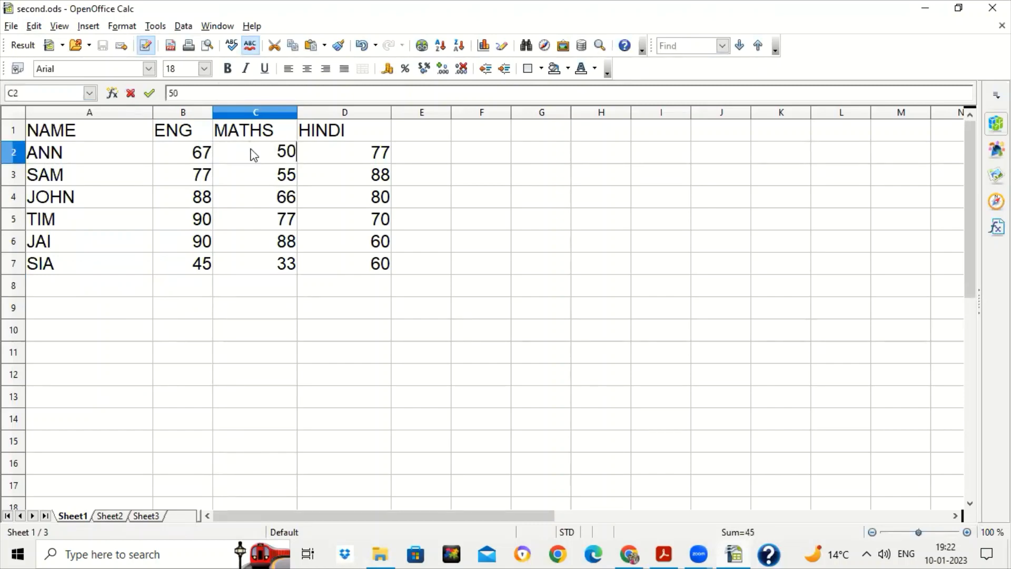
key(Return)
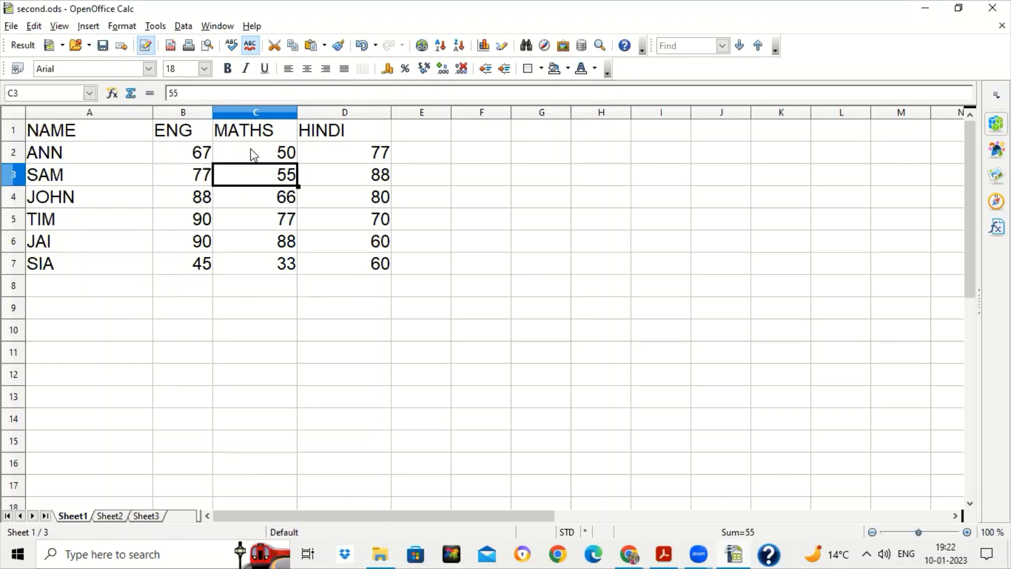
text(50)
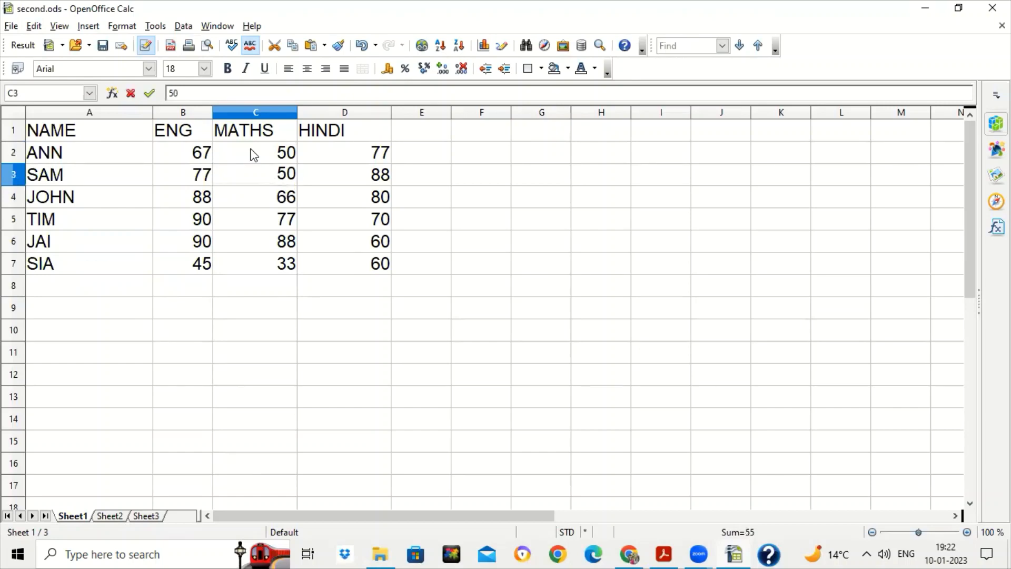
key(BackSpace)
key(BackSpace)
text(60)
key(Return)
key(Down)
key(Down)
key(Down)
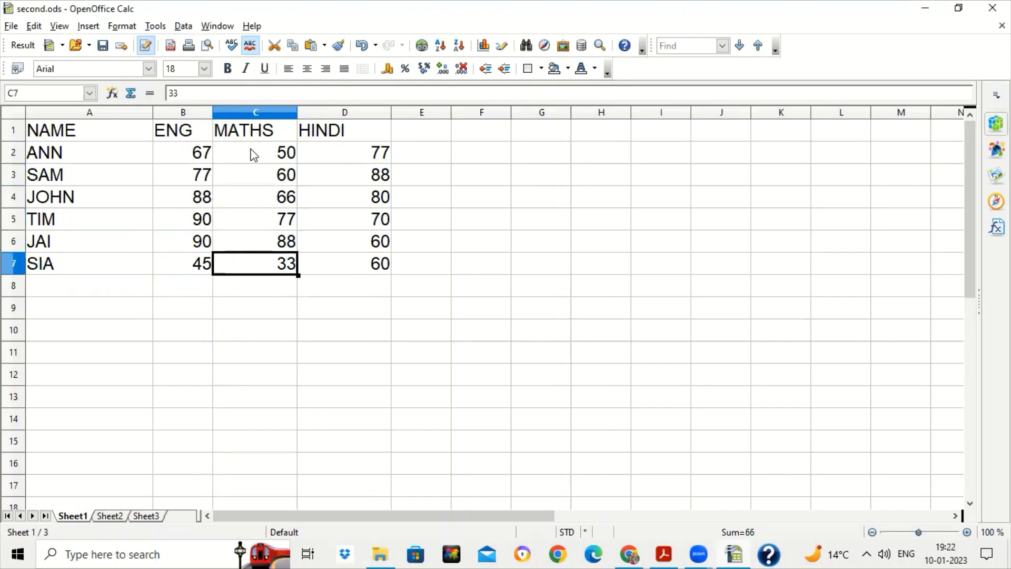
text(35)
key(Return)
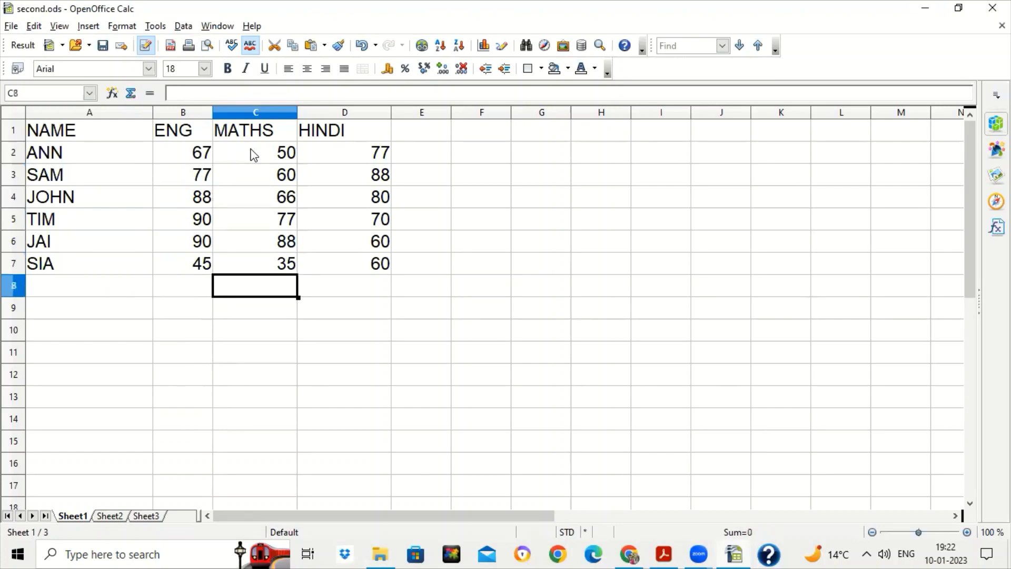
click(98, 49)
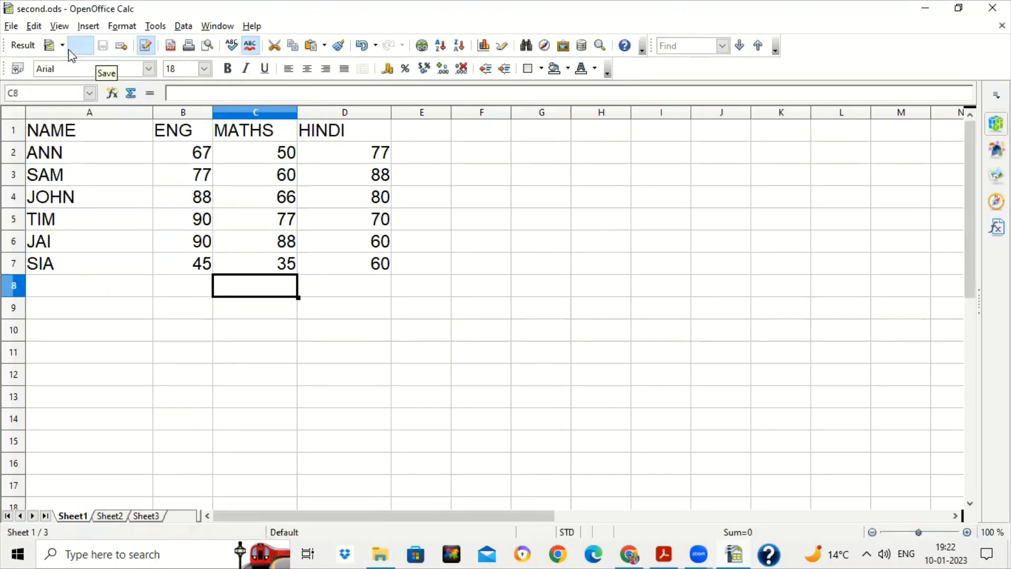
click(33, 26)
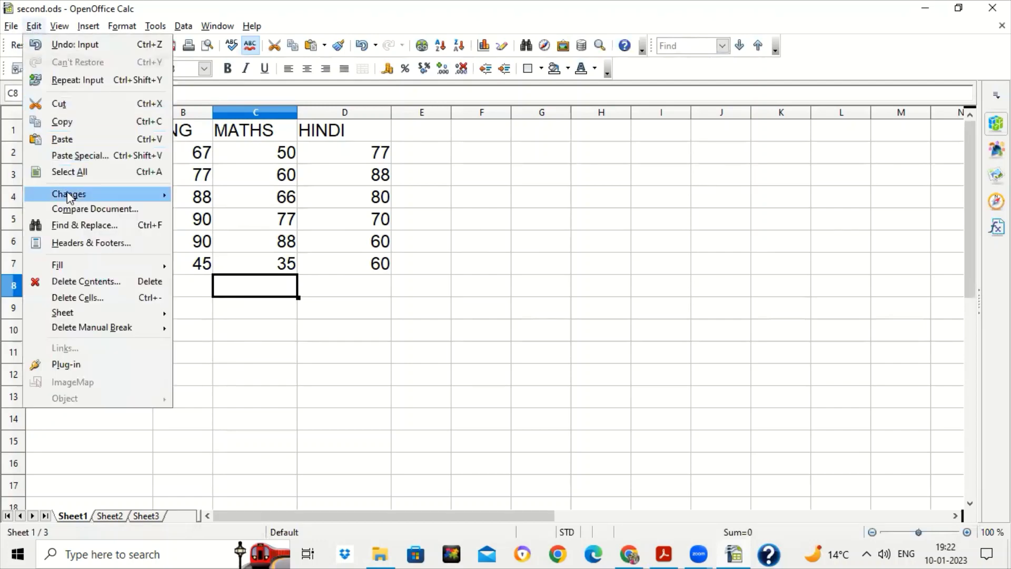
click(686, 207)
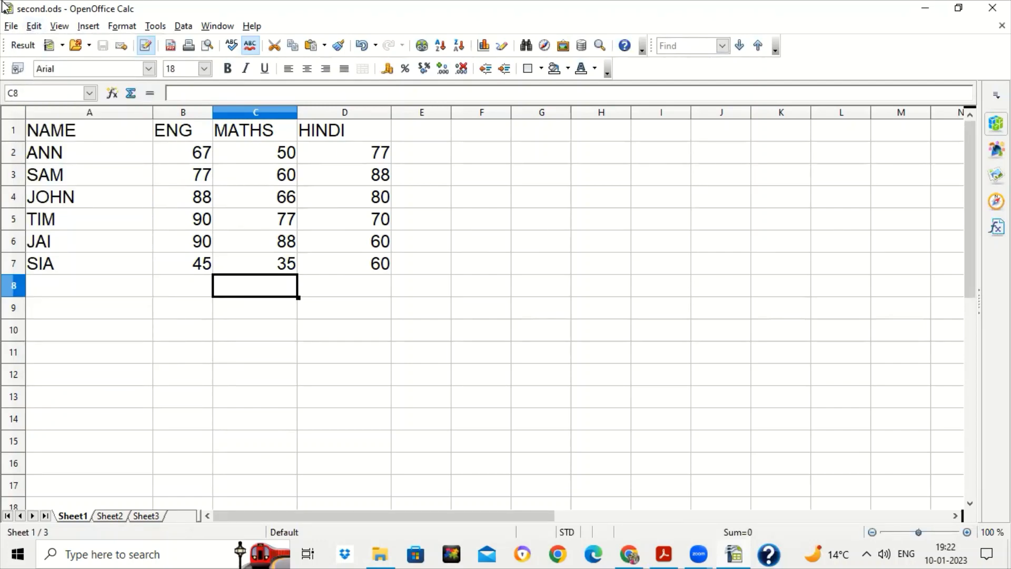
Compare the second.ods marks sheet with the original document FIRST.ods
click(33, 29)
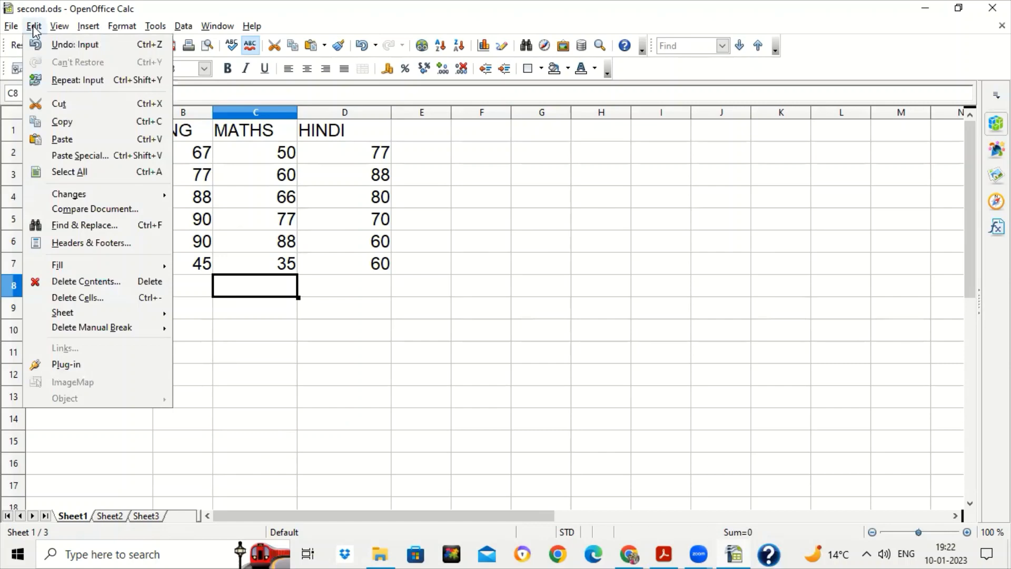
click(88, 209)
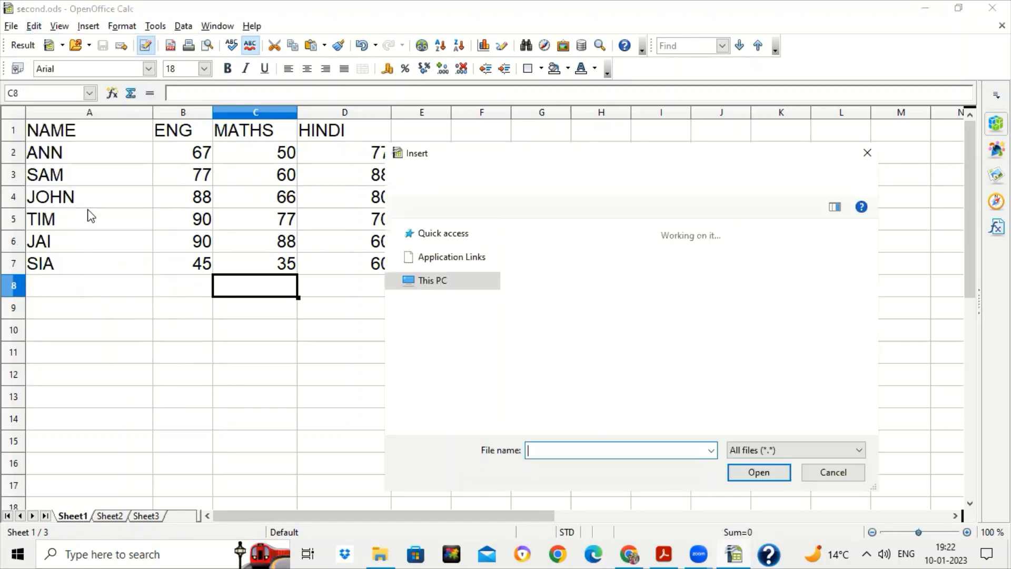
click(747, 299)
click(761, 477)
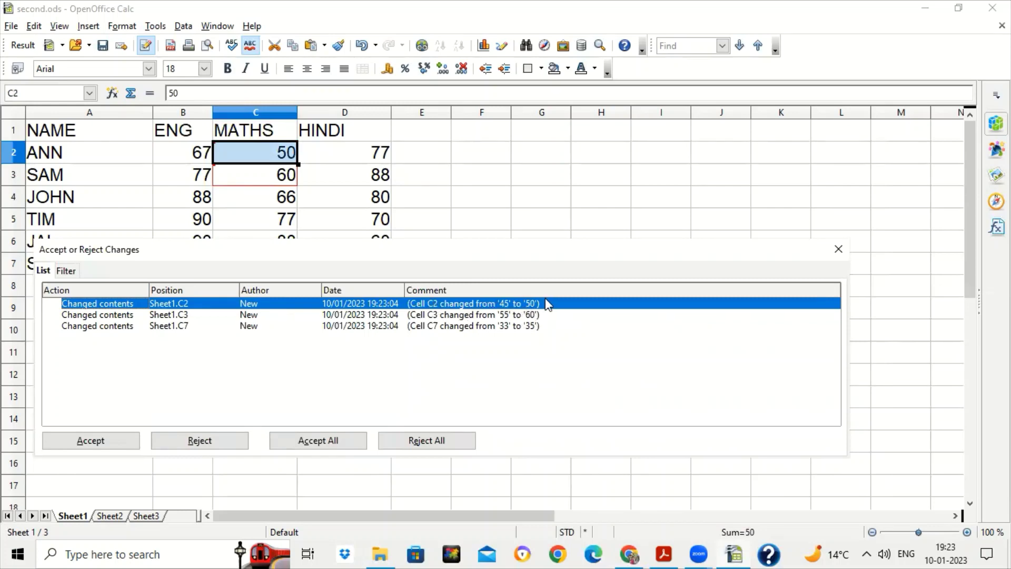
Accept the compared changes to cells C2 and C7, reject the change to C3, and close the change review
click(90, 440)
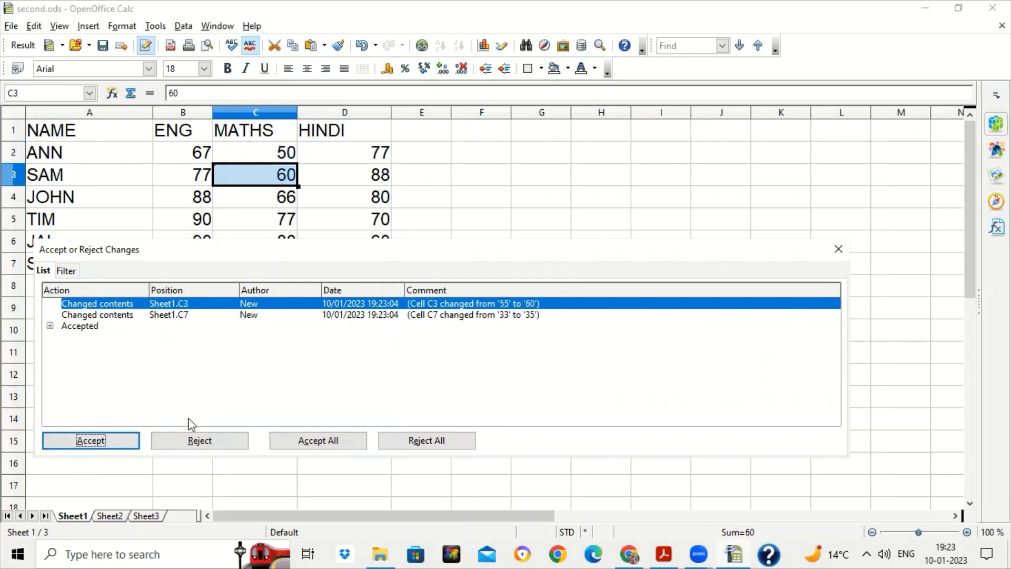
click(198, 441)
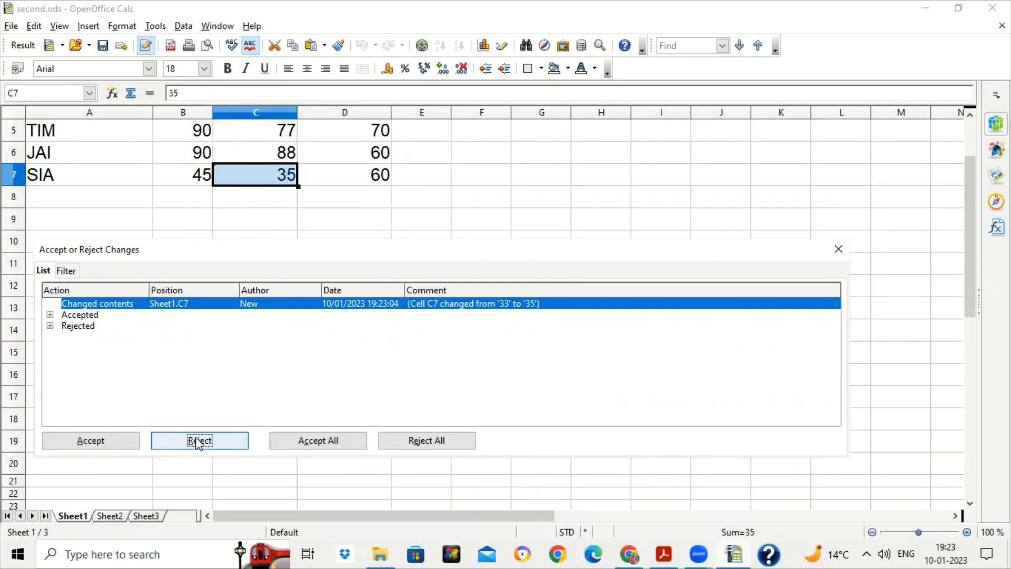
click(89, 446)
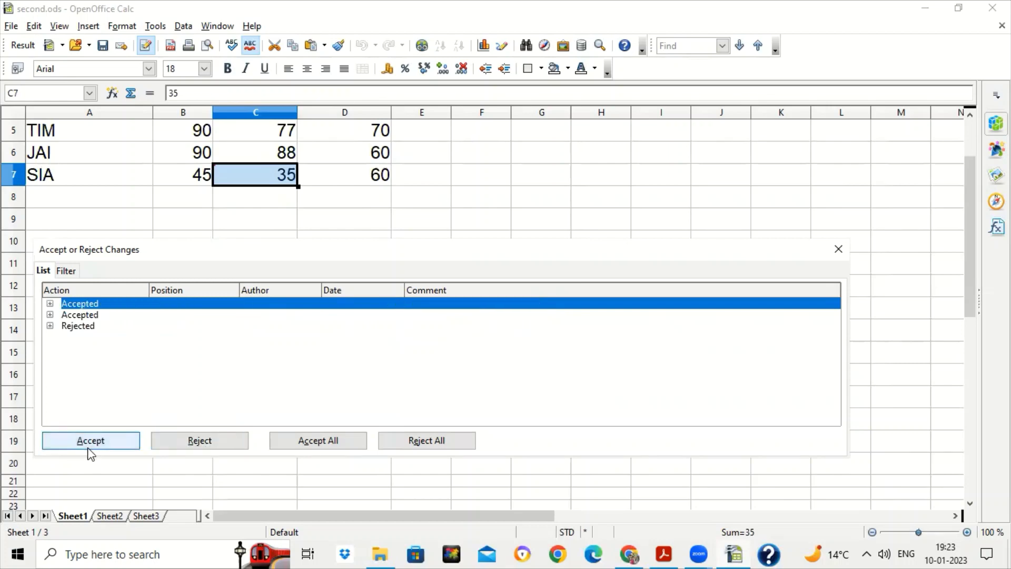
click(839, 249)
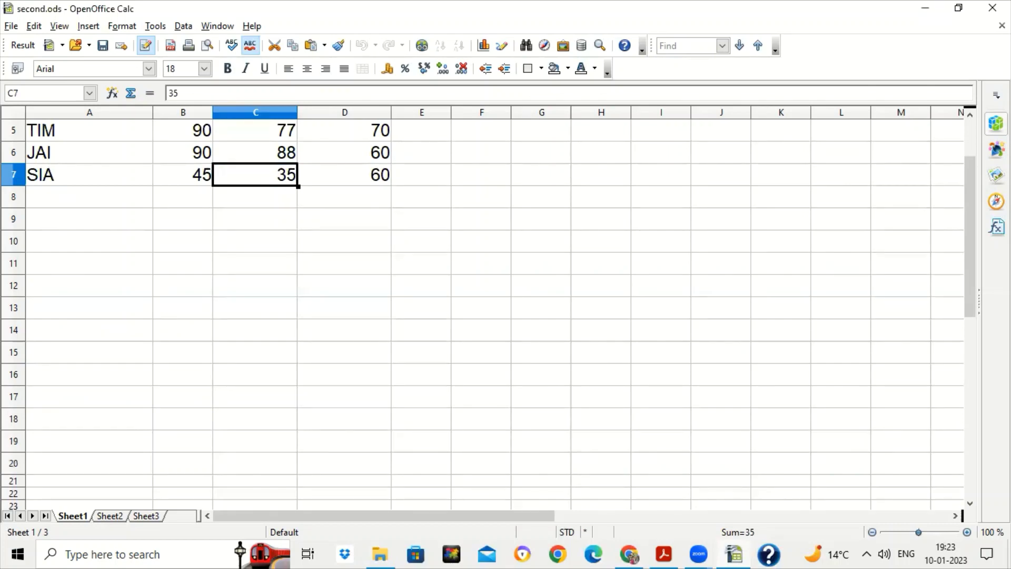
click(972, 130)
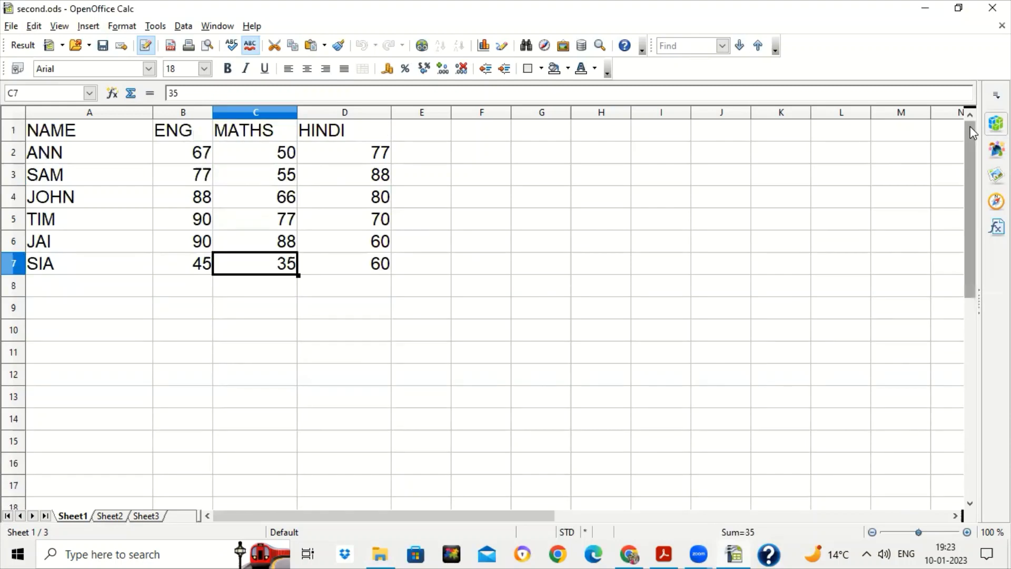
click(383, 226)
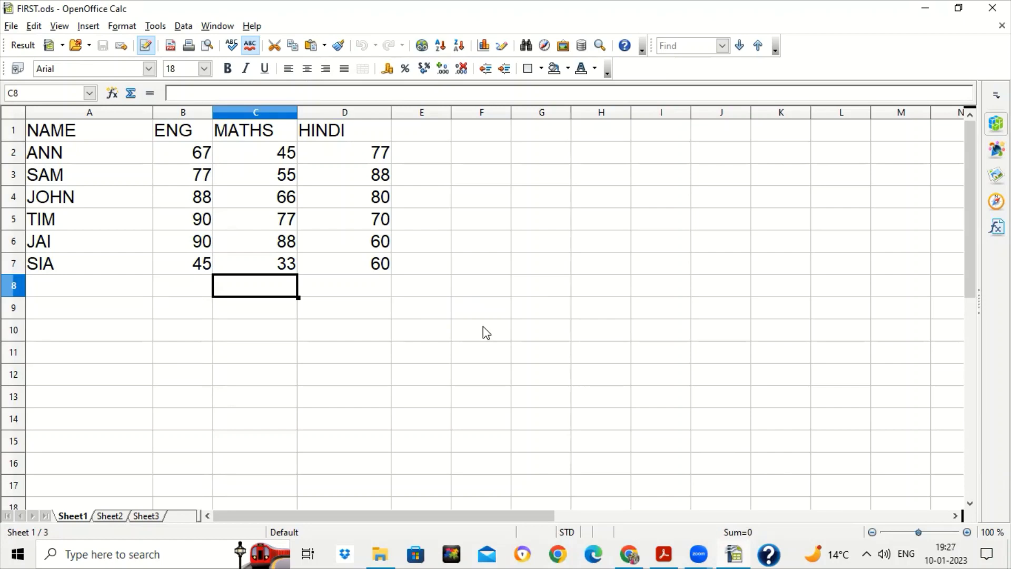
Turn on change recording in FIRST.ods and save it under the same name in Downloads, replacing the existing file
click(43, 26)
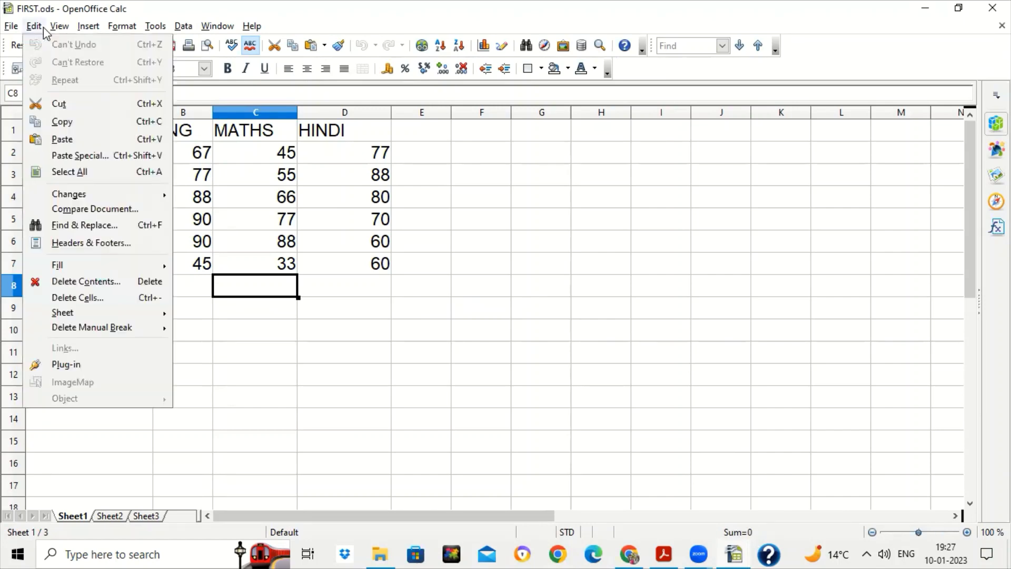
mouse_move(97, 194)
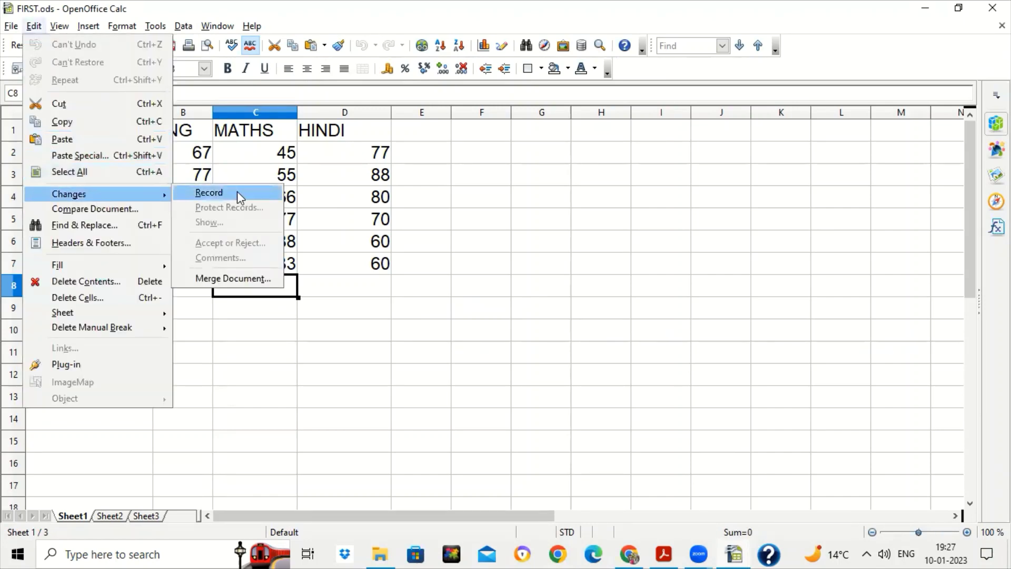
click(238, 192)
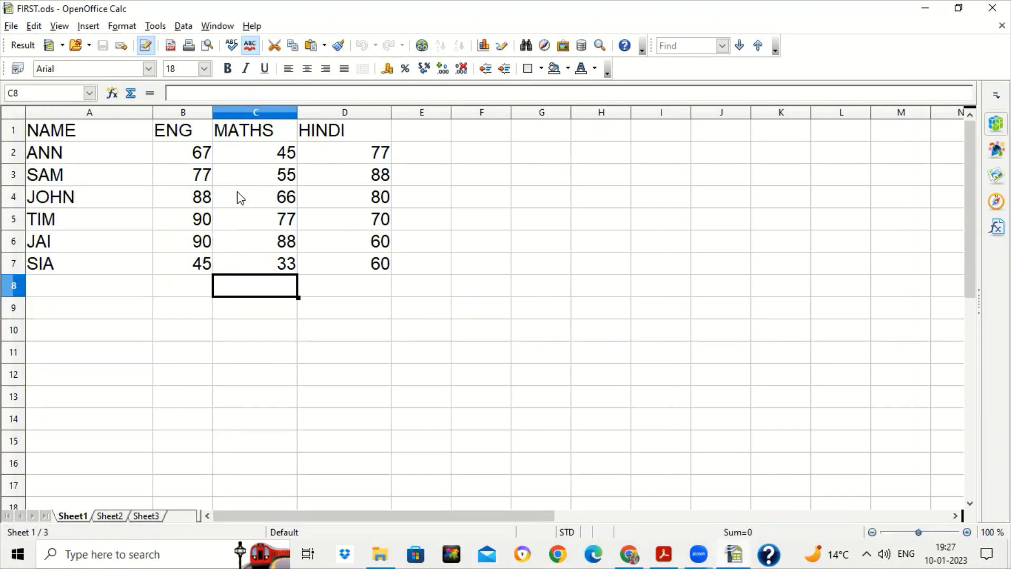
click(11, 26)
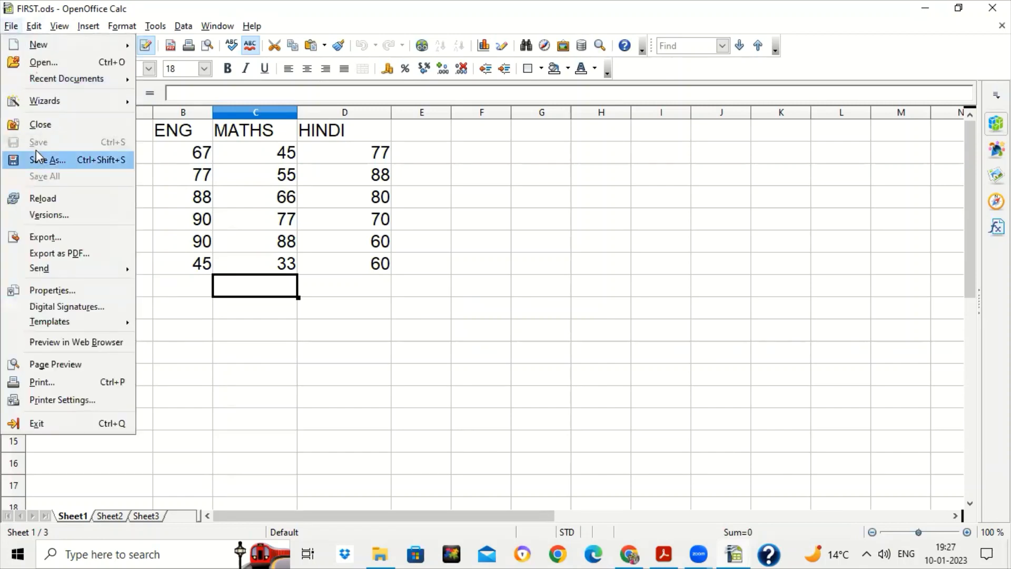
click(284, 194)
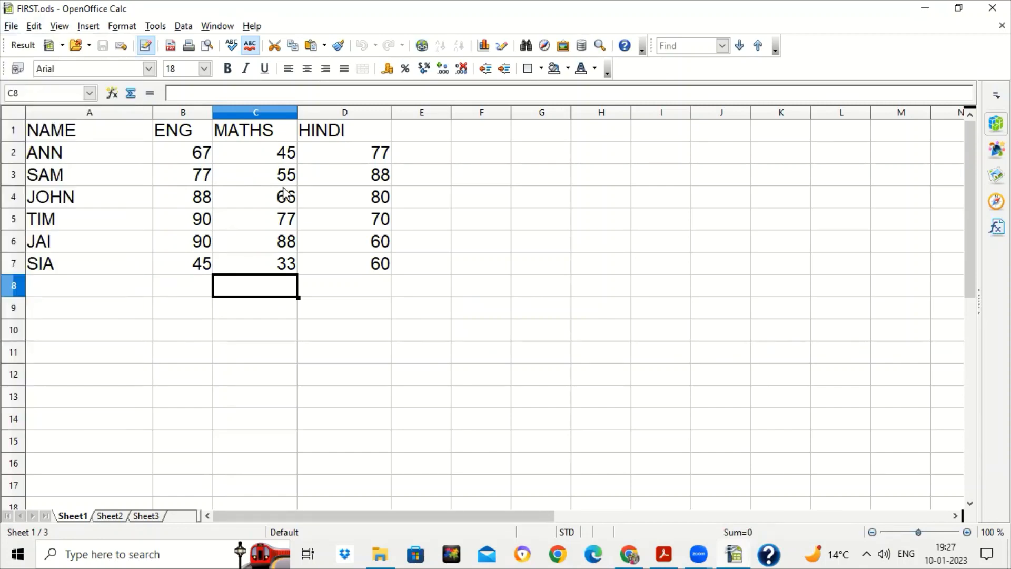
click(11, 26)
click(43, 159)
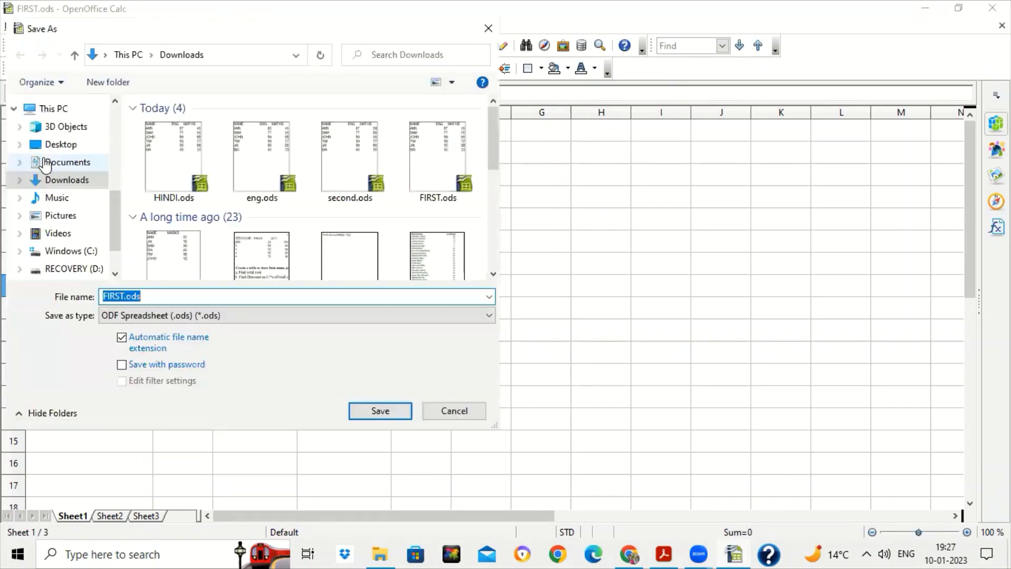
click(364, 404)
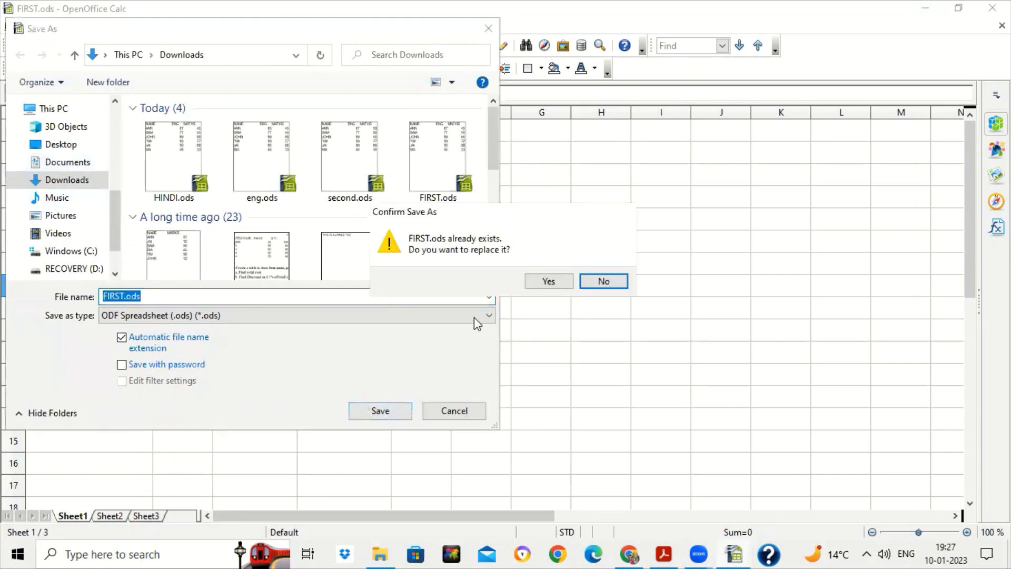
click(533, 287)
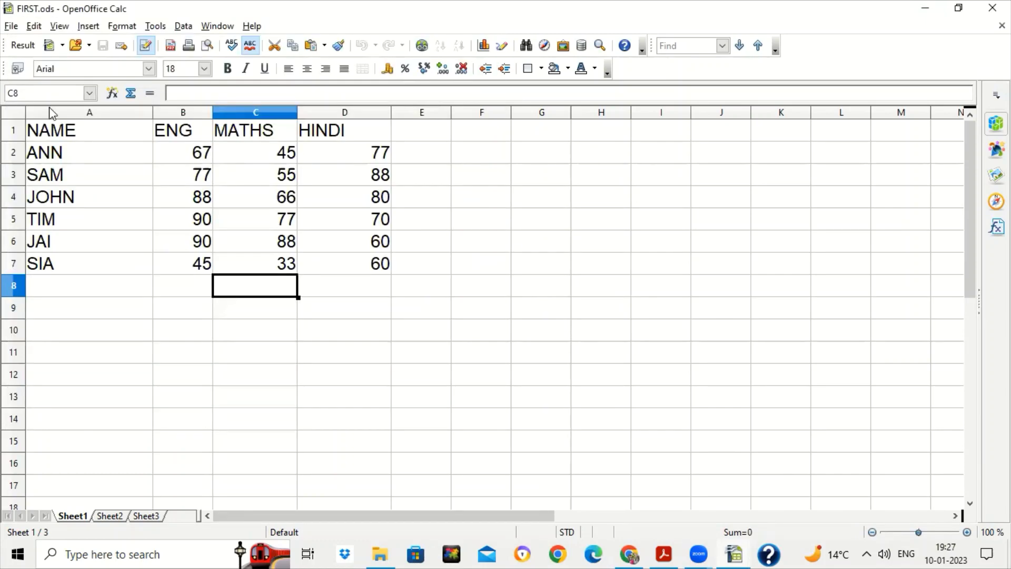
Save a copy of FIRST.ods in Downloads under the name "eng", replacing the existing file
click(11, 26)
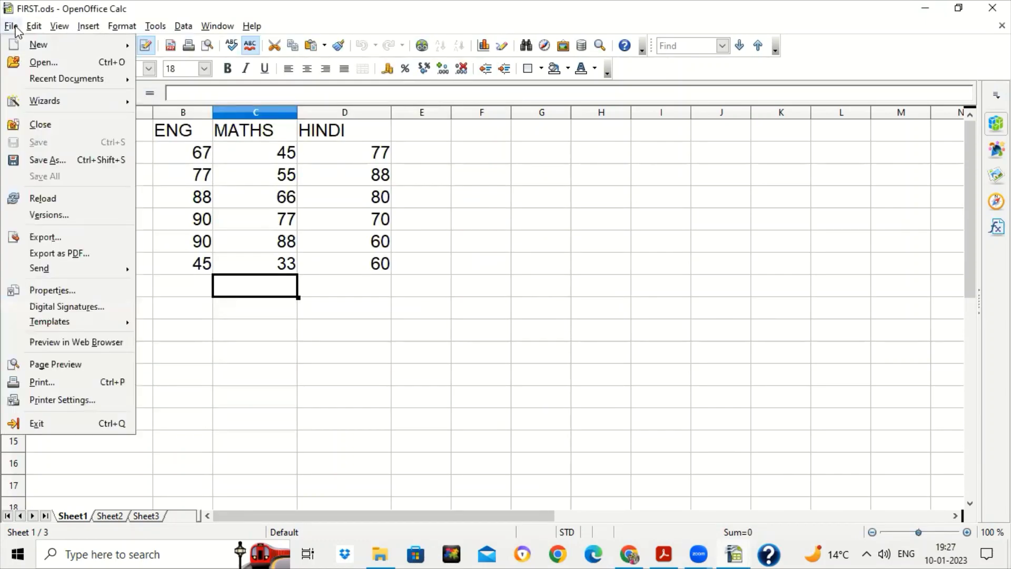
click(48, 161)
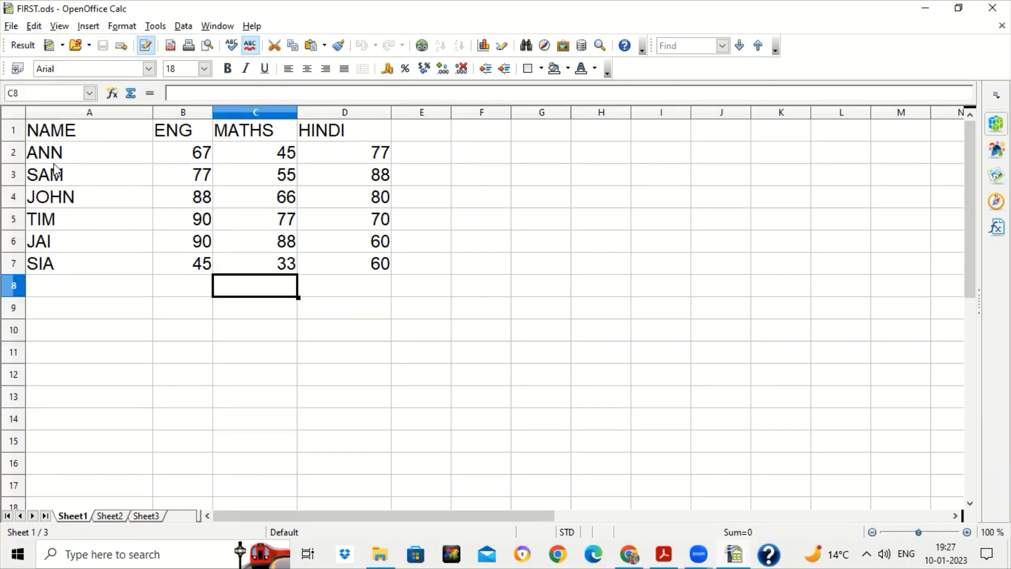
text(eng)
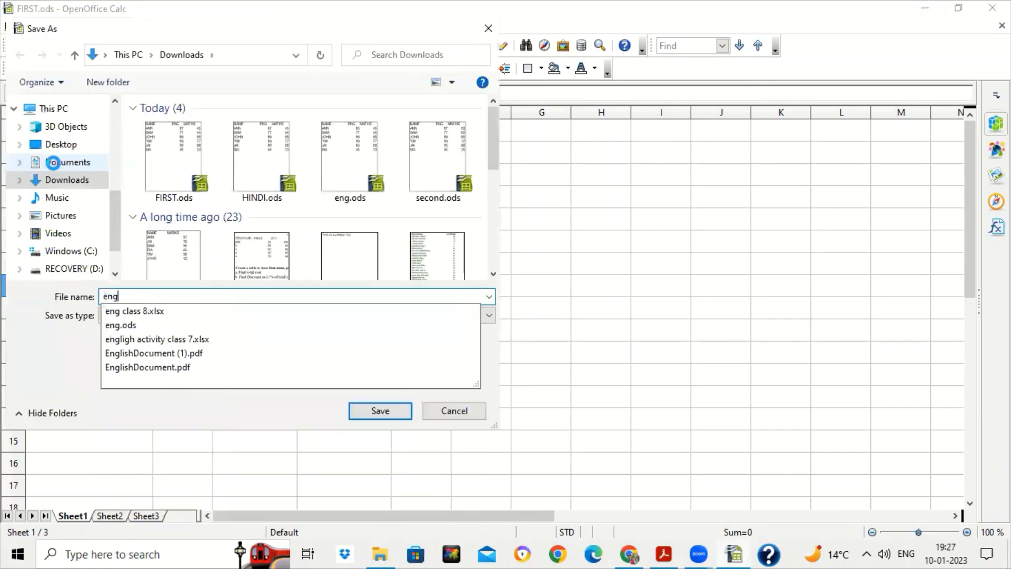
key(Return)
key(Left)
key(Return)
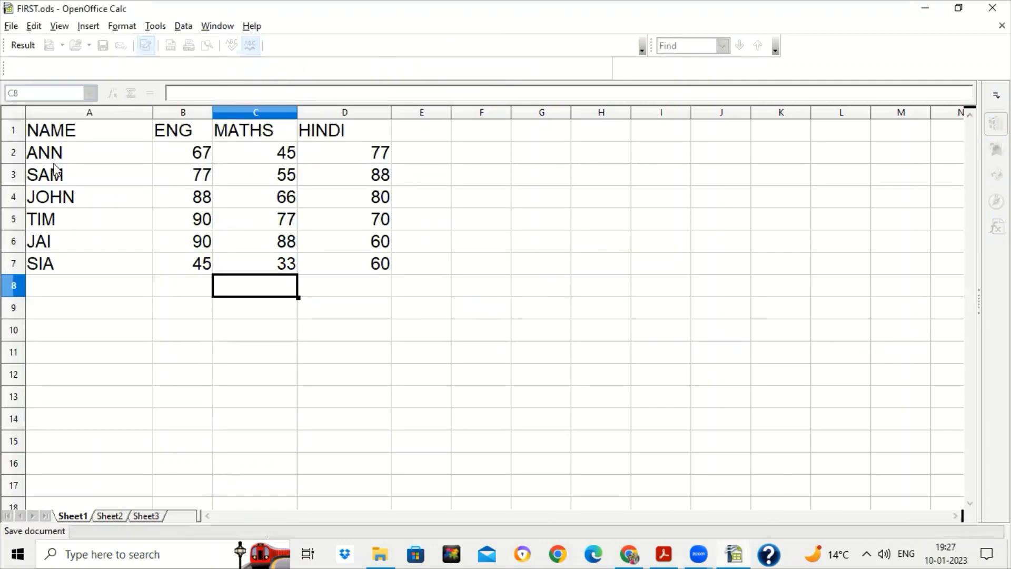
key(Up)
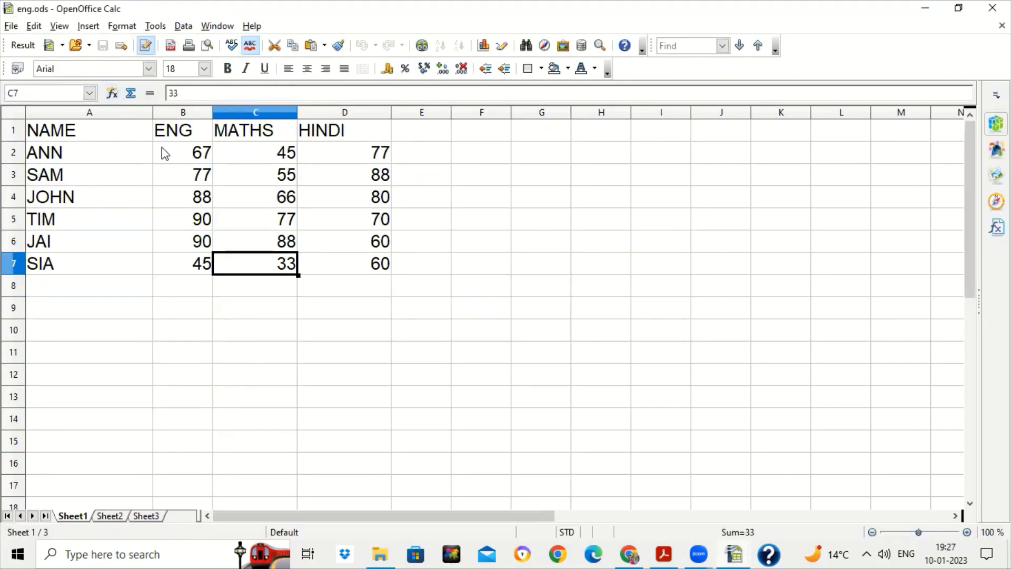
Set the ENG marks to 60 in B2 and 92 in B5, and save the eng.ods copy
click(164, 152)
text(60)
key(Return)
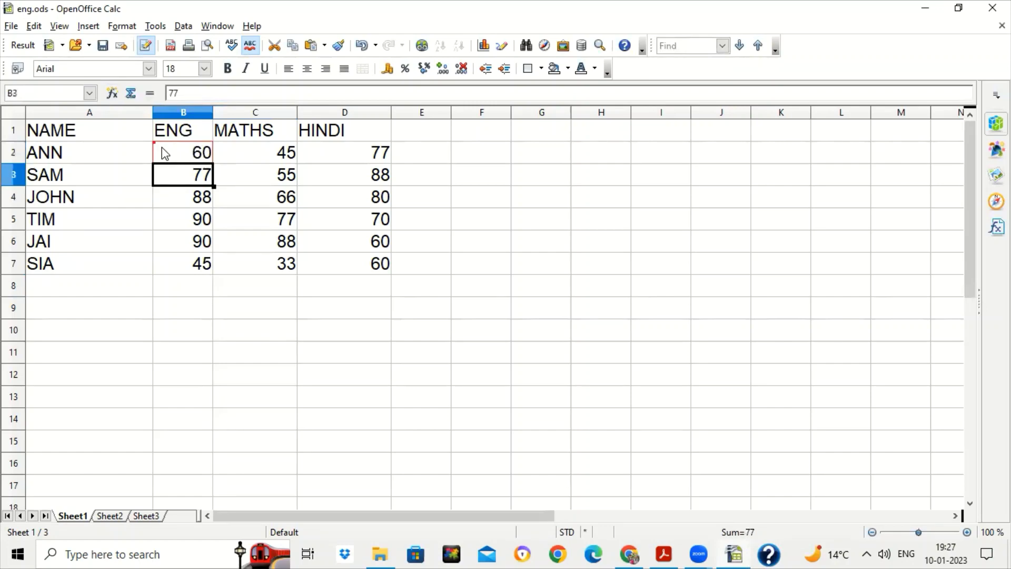
key(Down)
key(Down)
text(92)
key(Return)
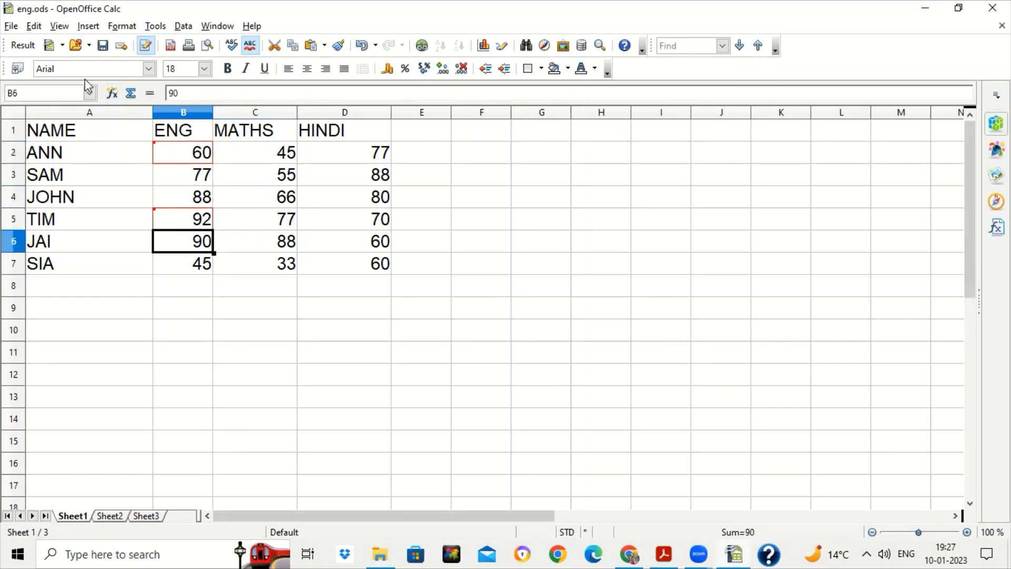
click(103, 46)
click(481, 370)
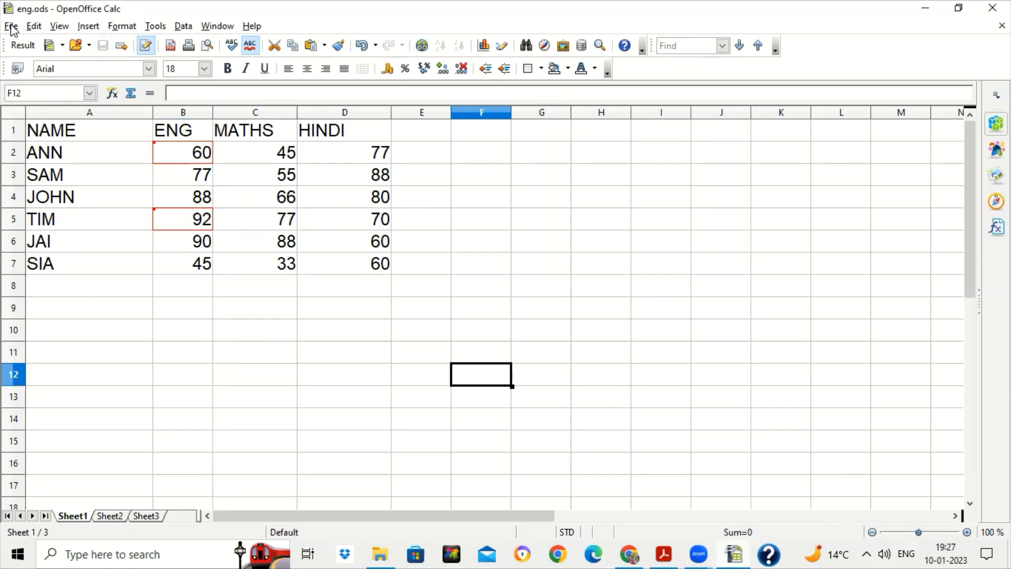
Open FIRST.ods from Downloads and save a copy of it under the name "math"
click(11, 26)
click(50, 63)
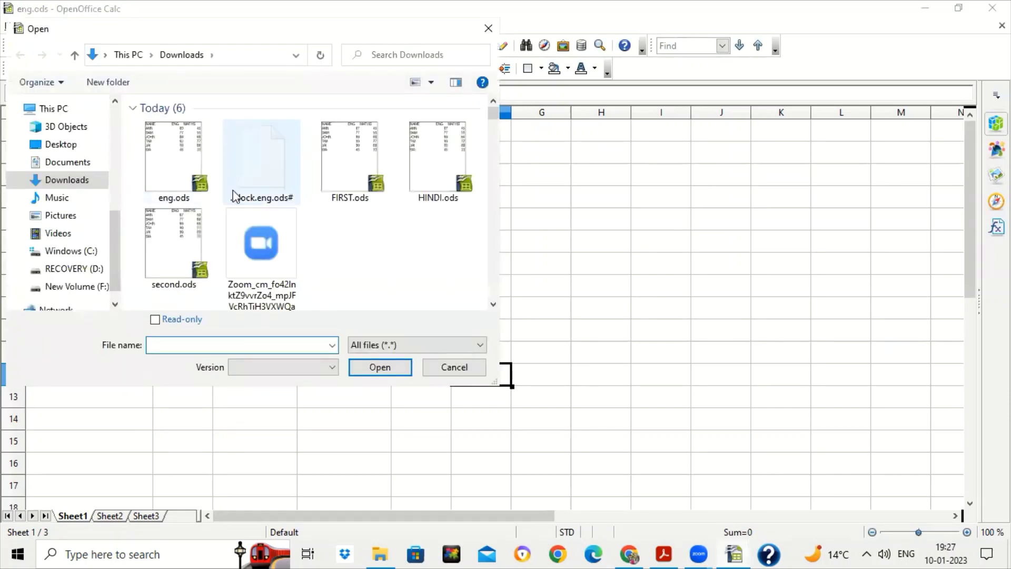
double_click(349, 196)
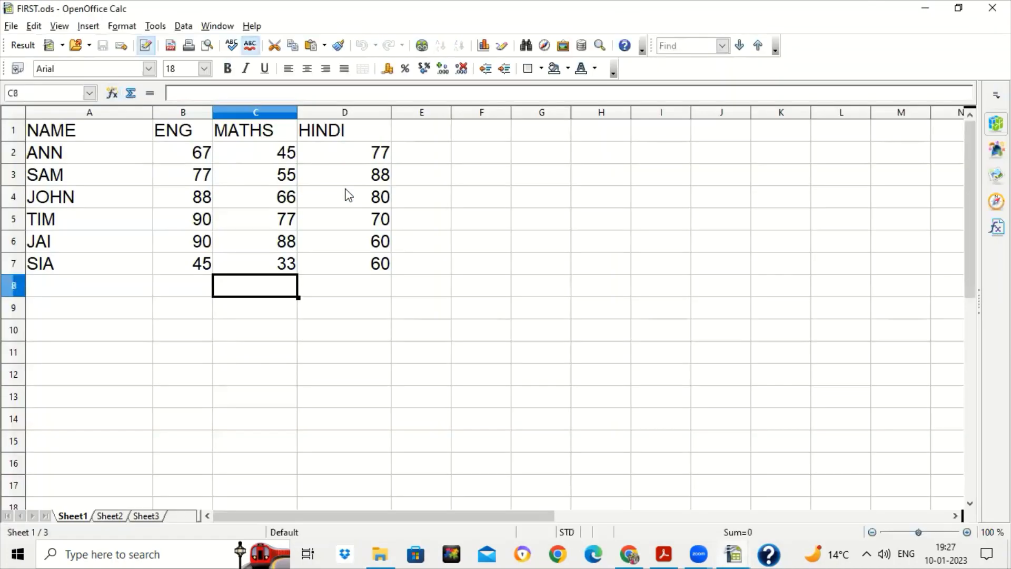
click(12, 26)
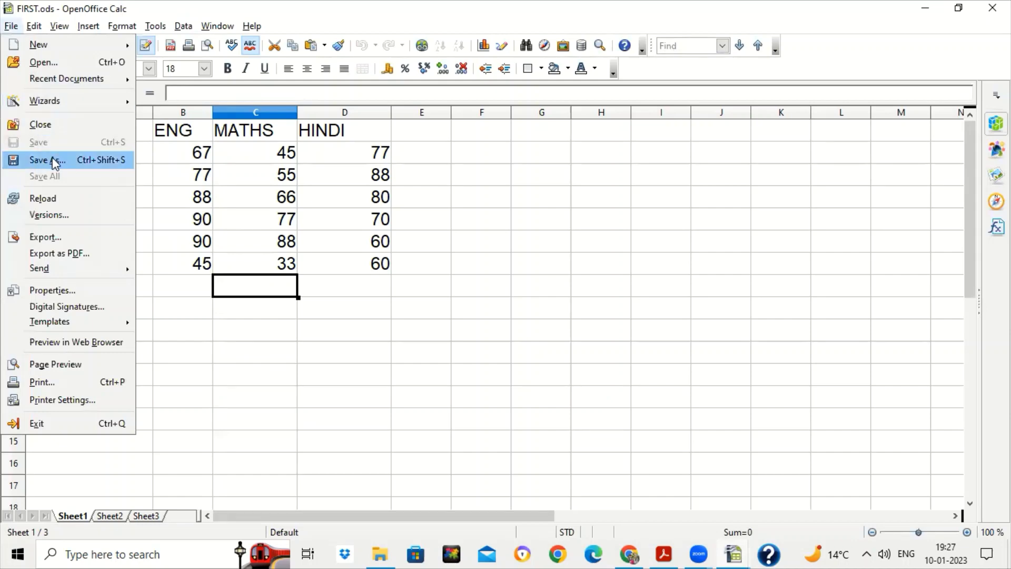
click(67, 160)
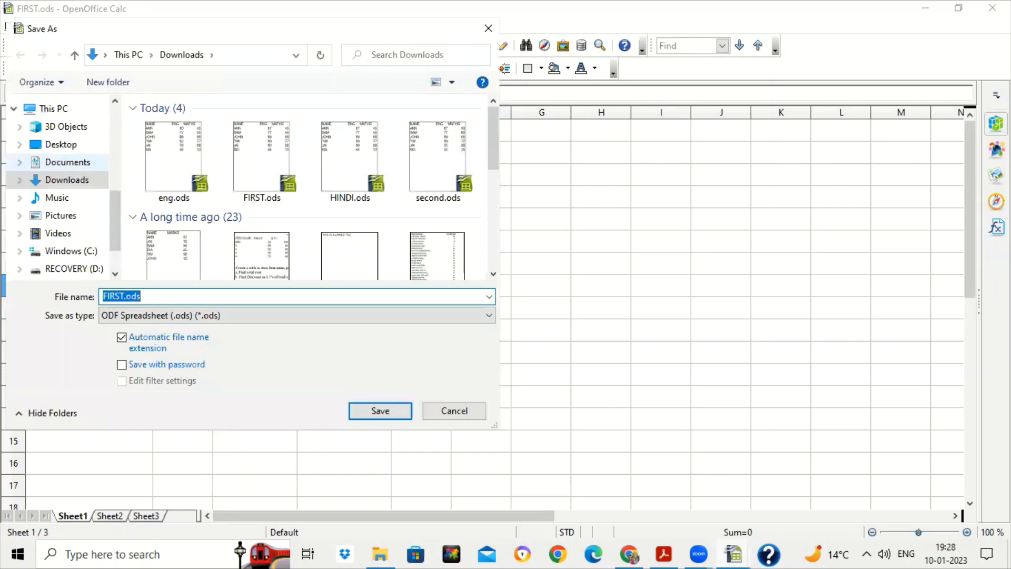
text(math)
key(Return)
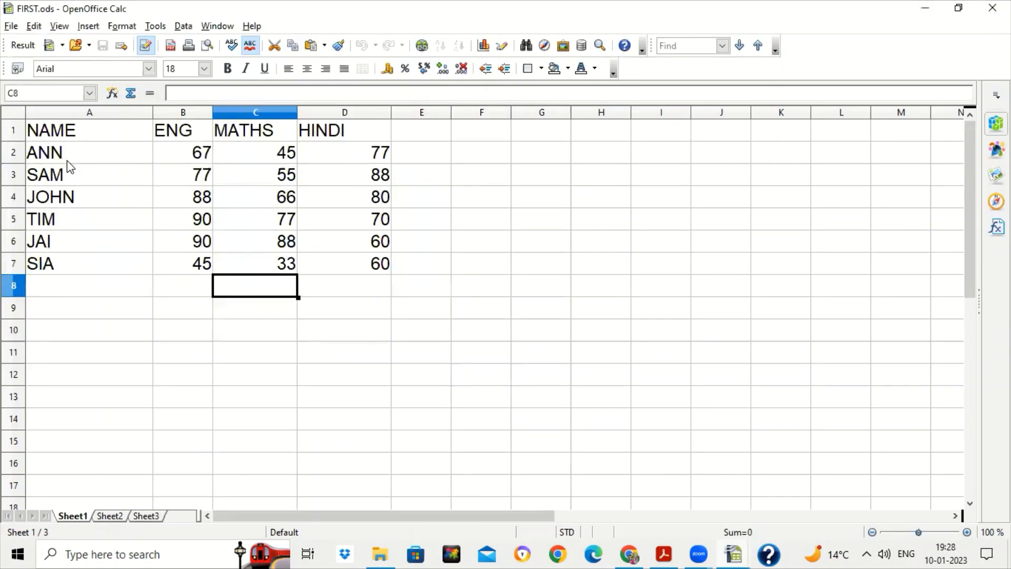
Set SIA's MATHS mark in cell C7 to 35 and save the math.ods copy
click(289, 270)
double_click(287, 269)
key(BackSpace)
text(5)
key(Return)
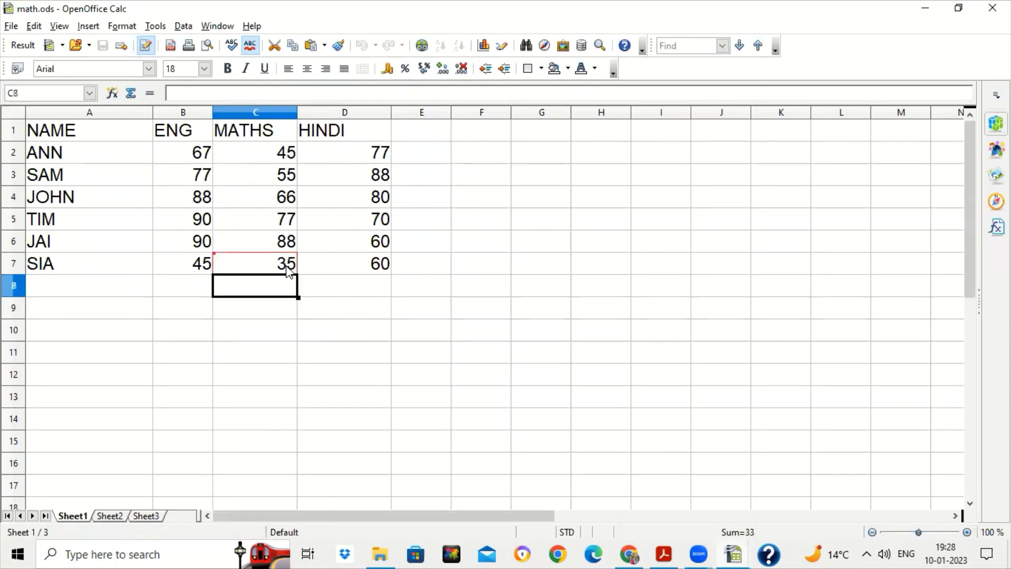
click(319, 294)
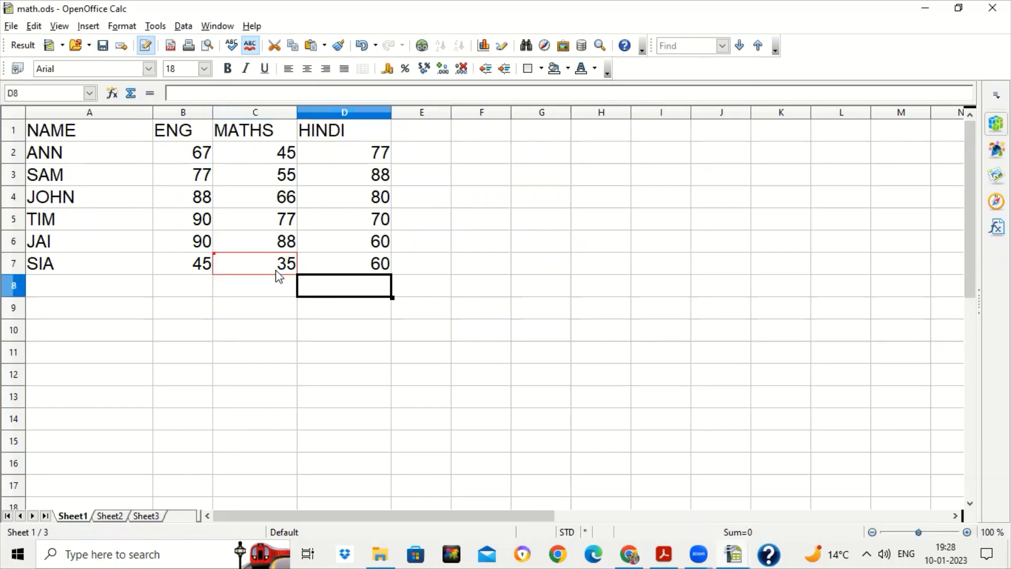
click(104, 48)
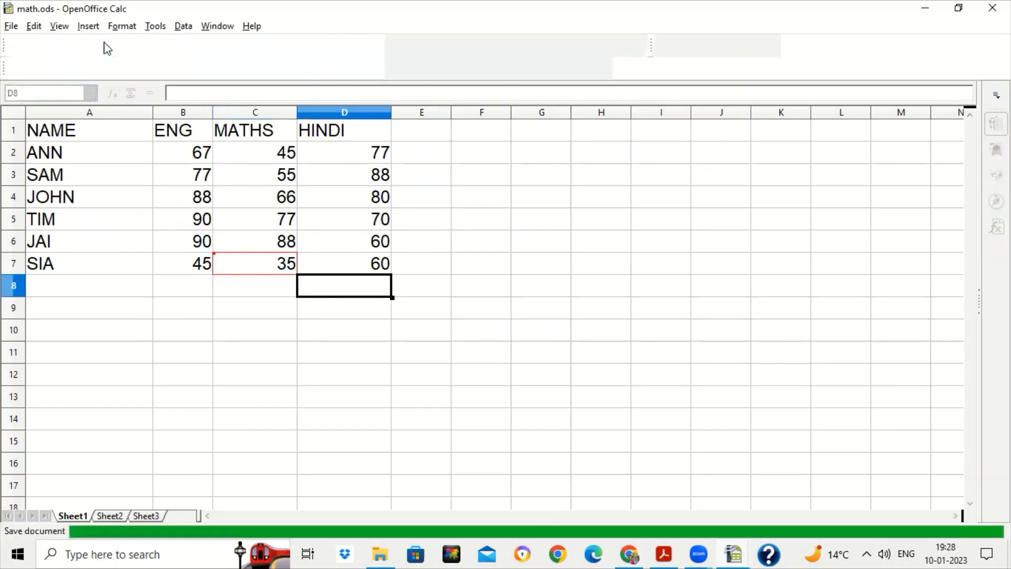
Open FIRST.ods from the Downloads folder
click(11, 26)
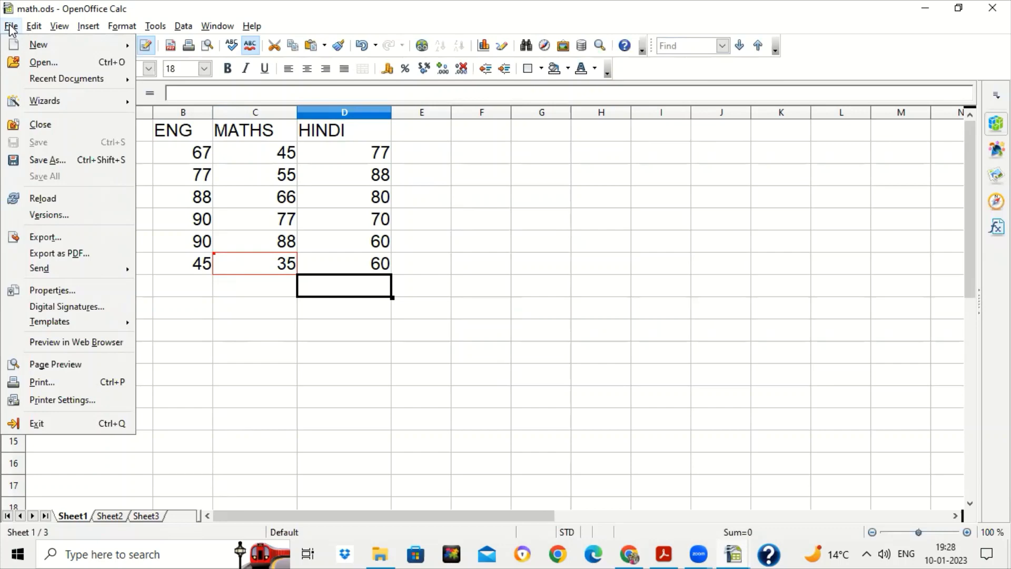
click(41, 67)
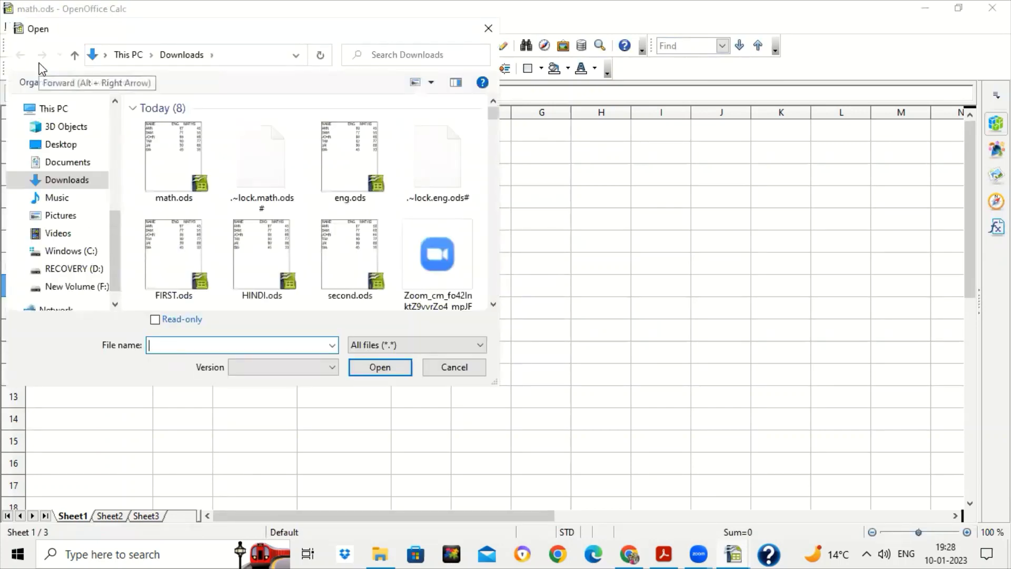
click(193, 250)
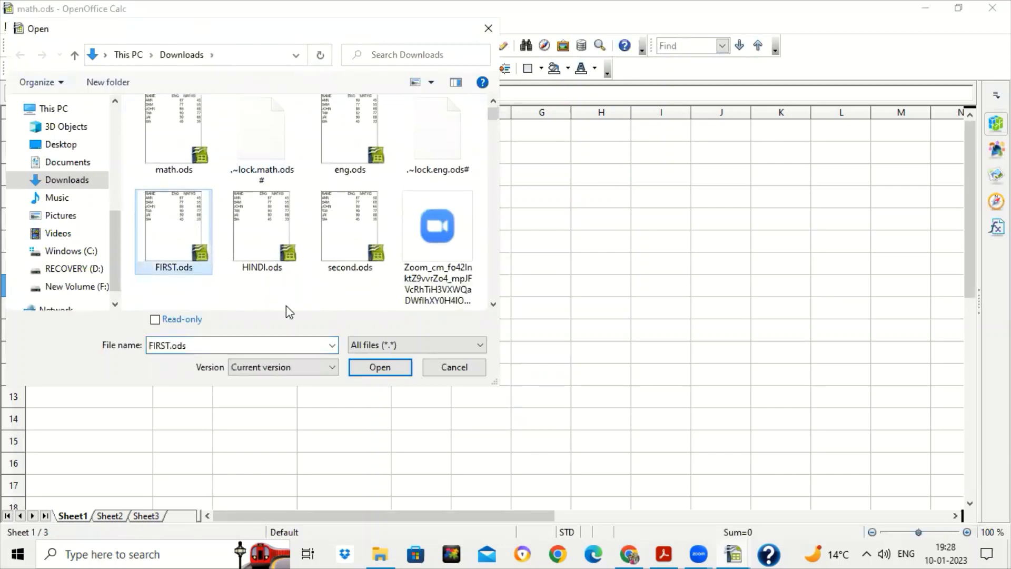
click(388, 369)
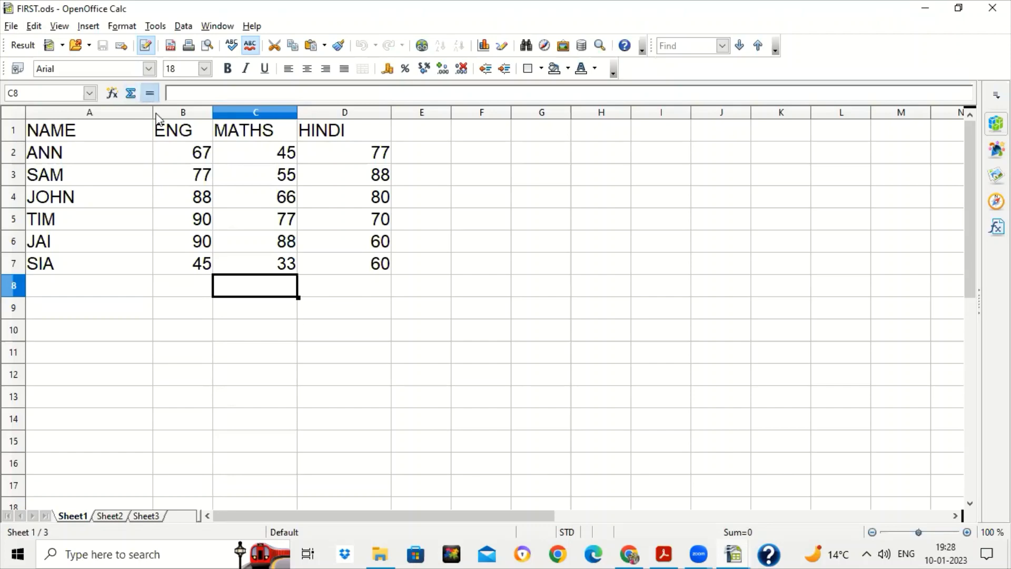
click(175, 138)
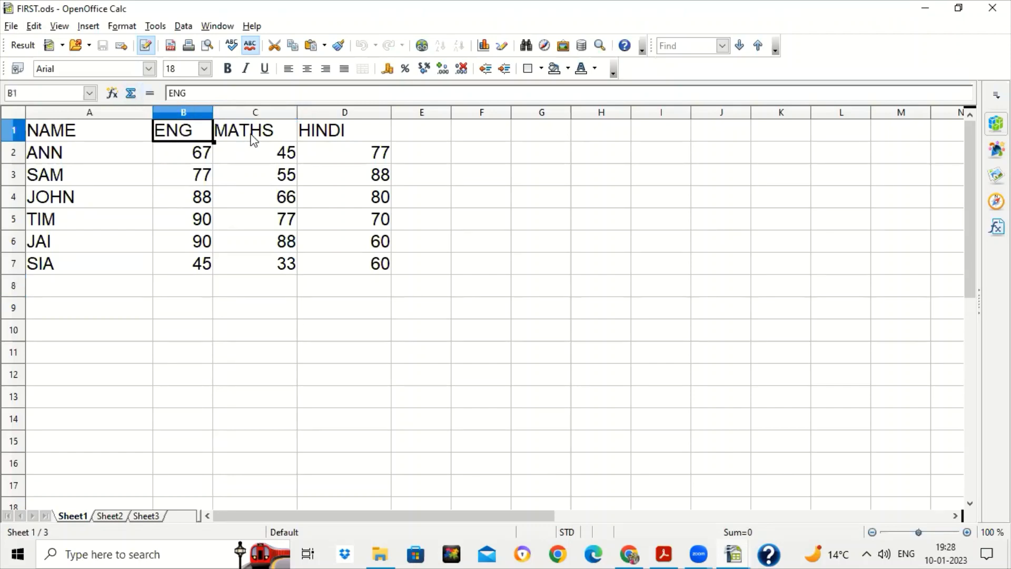
click(253, 140)
click(199, 132)
click(240, 135)
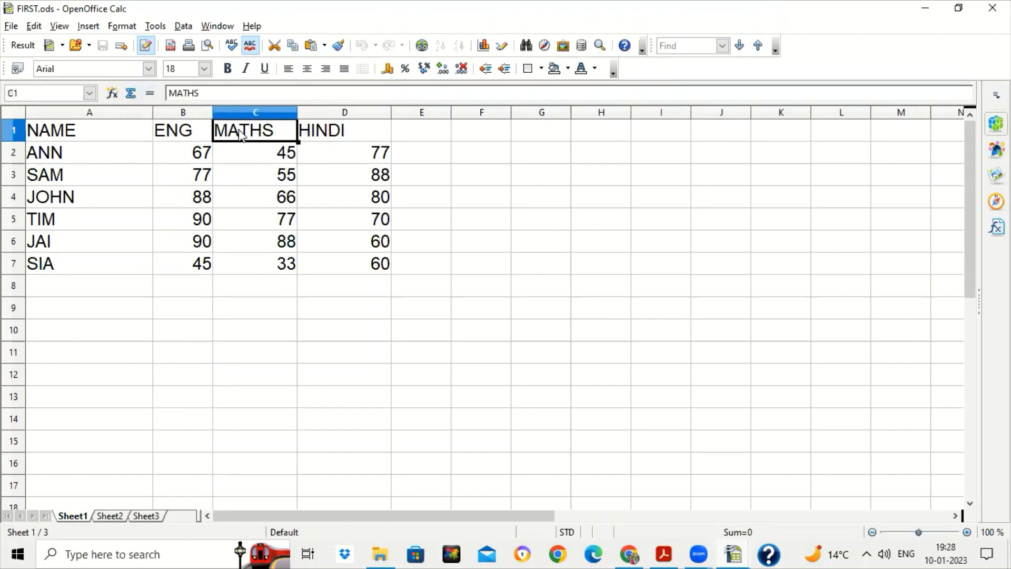
click(349, 135)
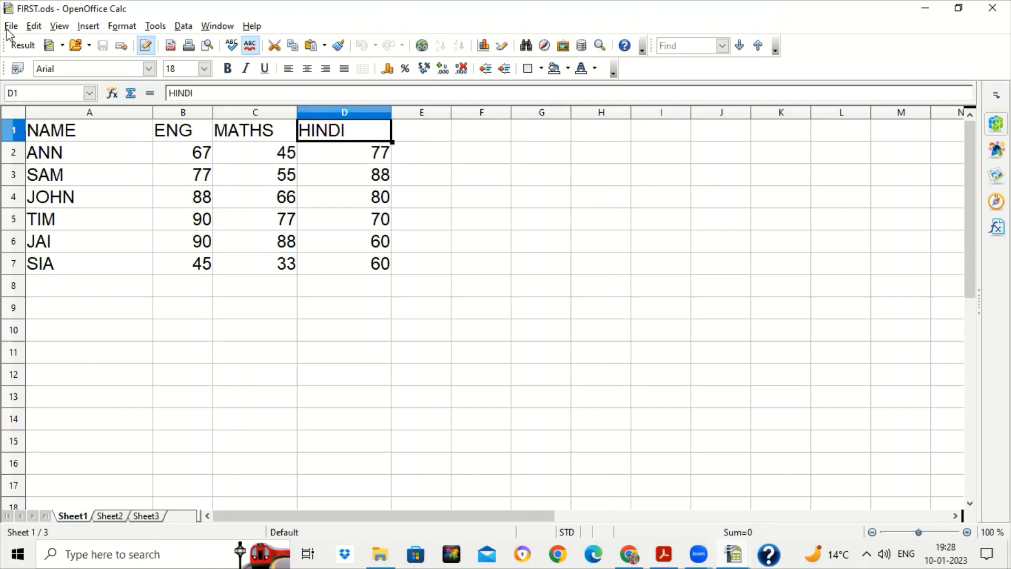
Merge math.ods from Downloads into FIRST.ods
click(35, 26)
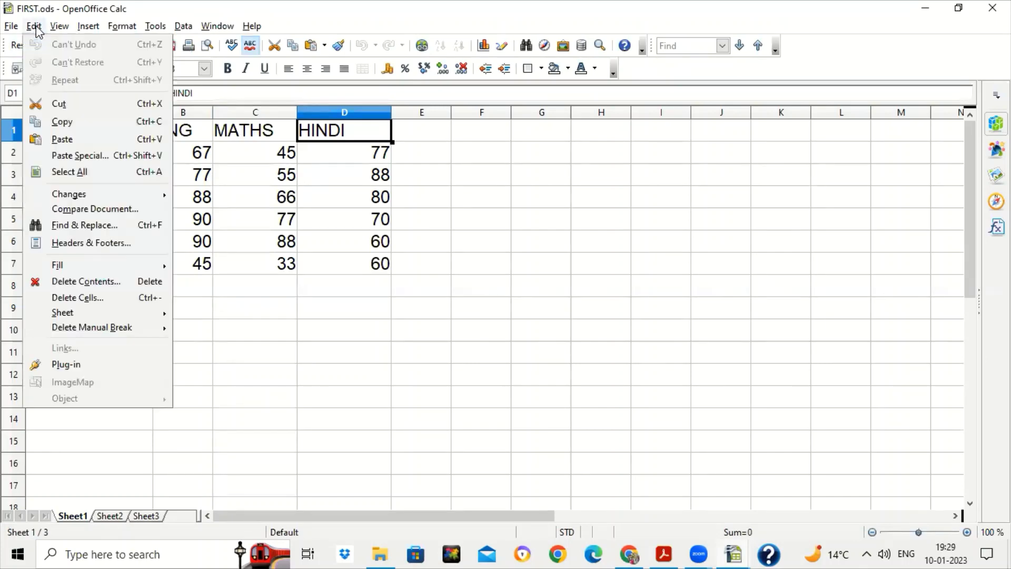
mouse_move(49, 197)
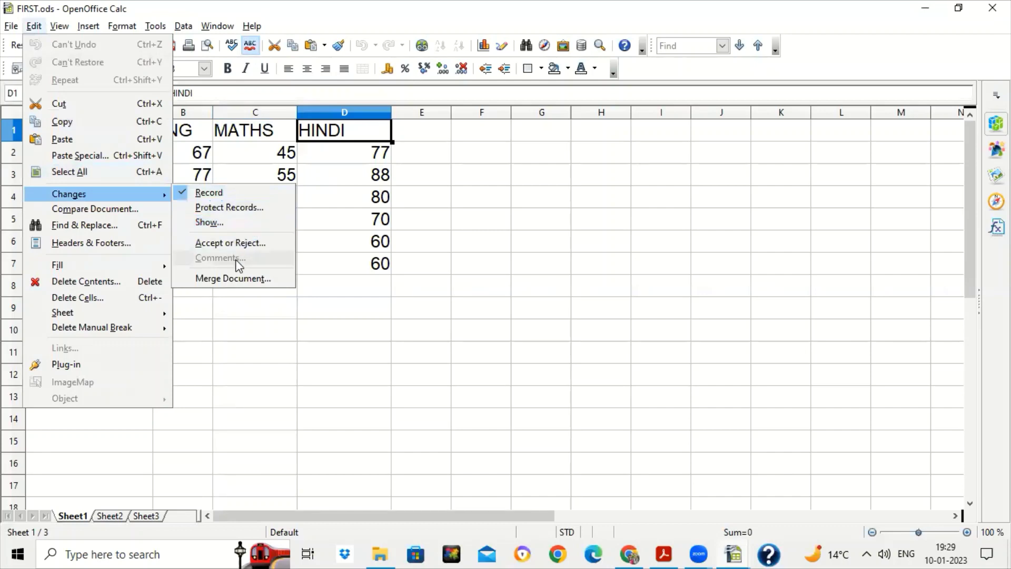
click(236, 279)
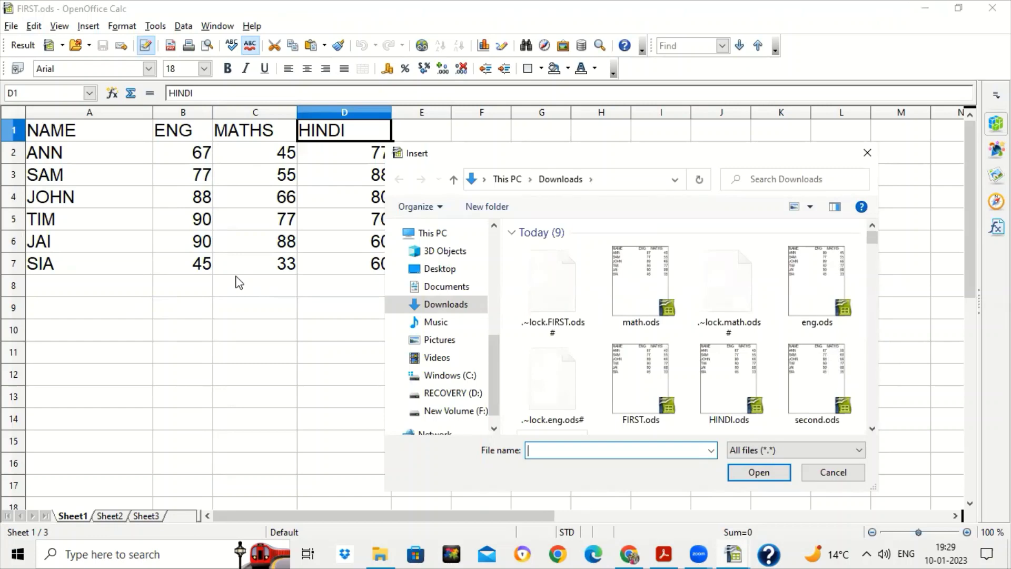
click(610, 280)
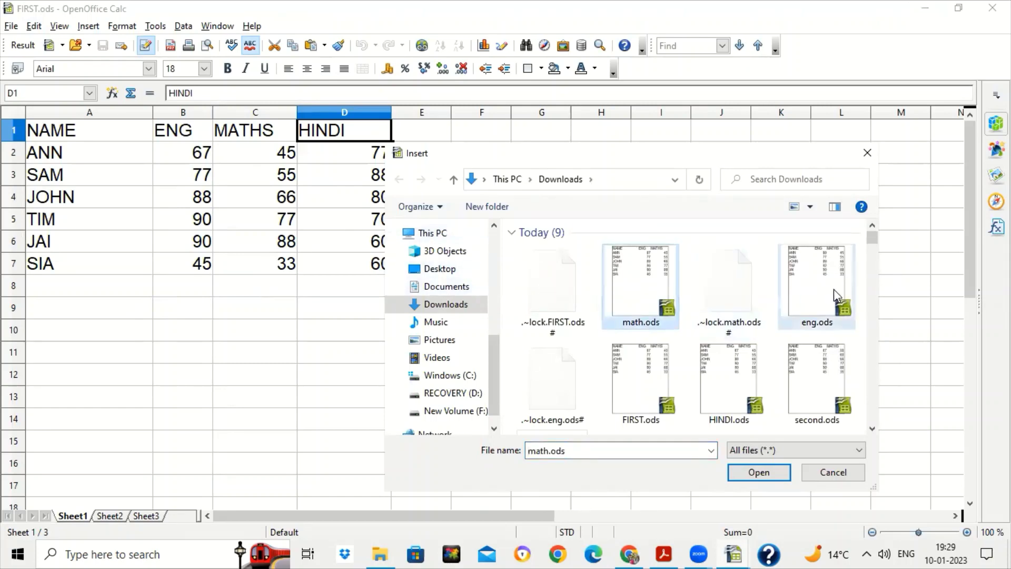
click(834, 295)
click(621, 293)
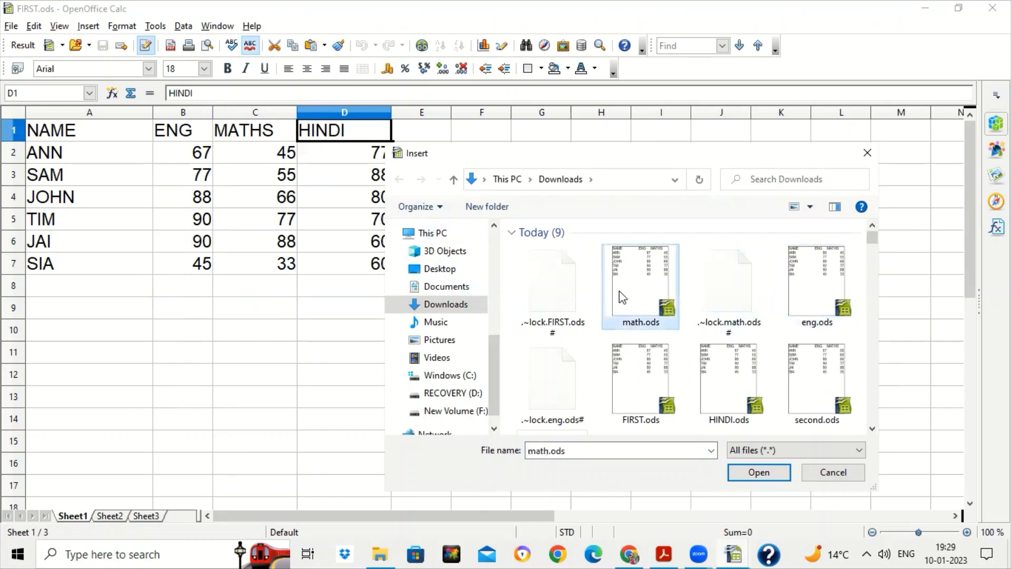
click(759, 472)
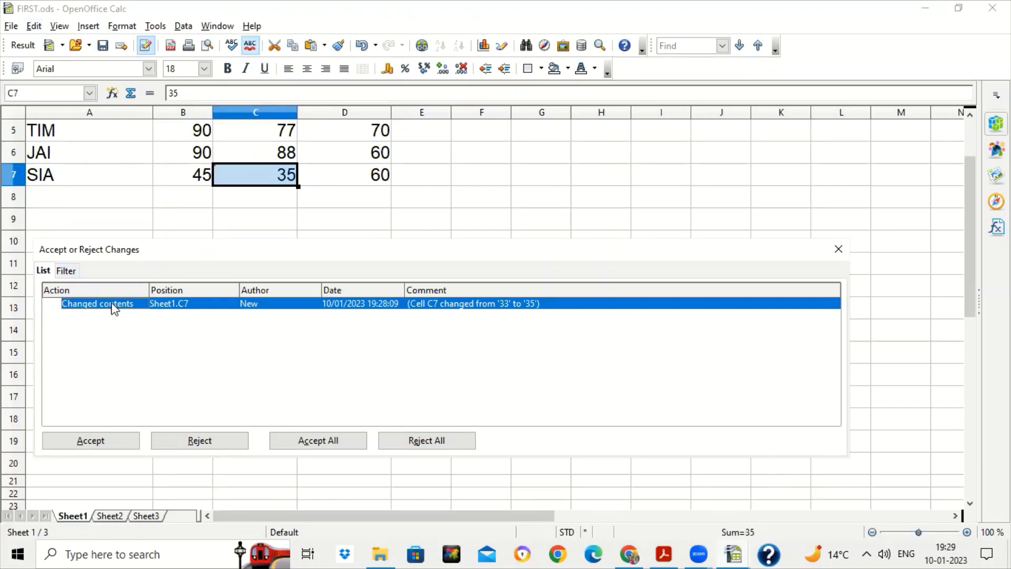
Accept the merged change to the MATHS mark in C7 and close the change review
mouse_move(251, 181)
click(84, 440)
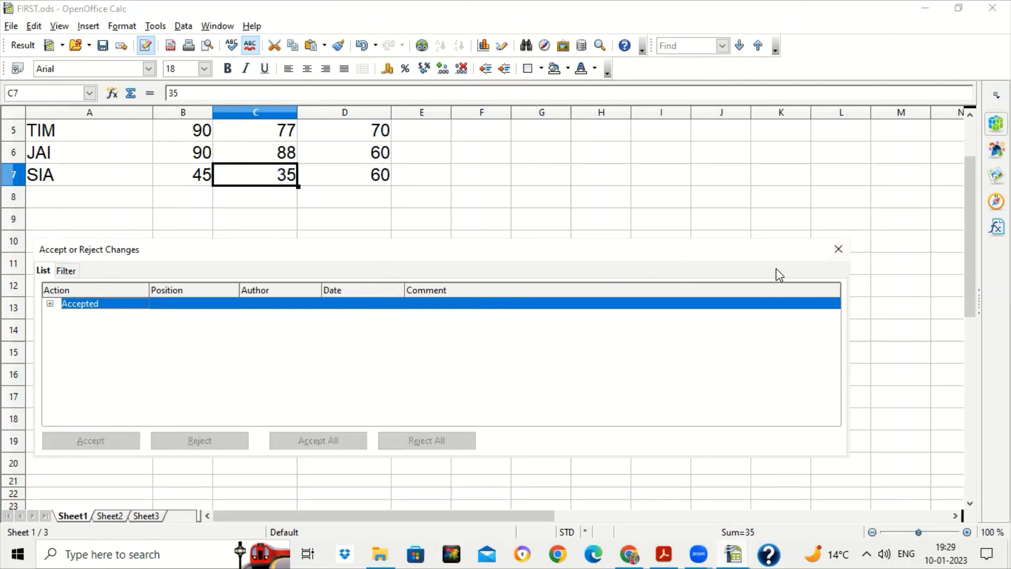
click(838, 249)
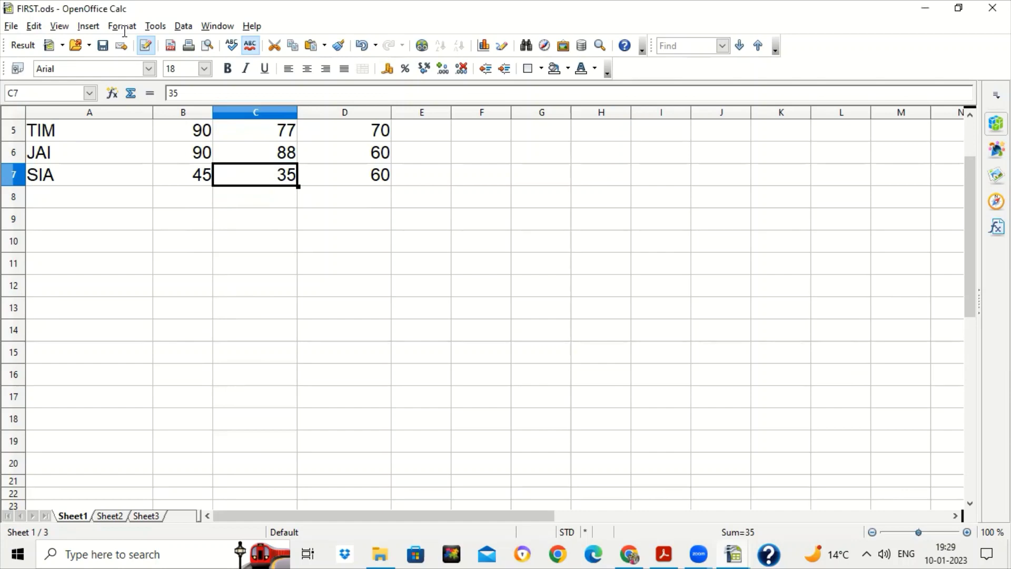
Merge eng.ods from Downloads into FIRST.ods
click(33, 26)
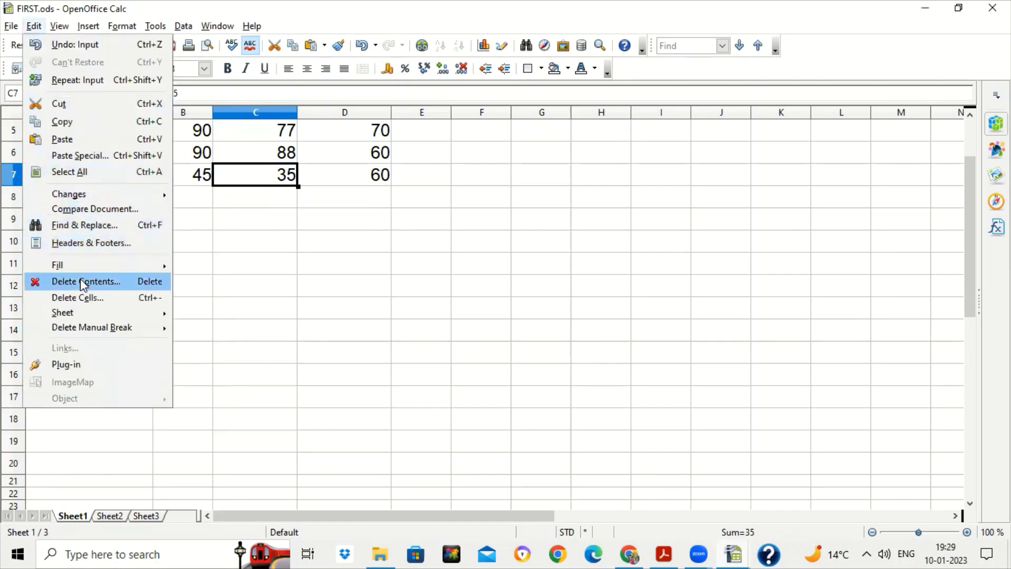
mouse_move(104, 198)
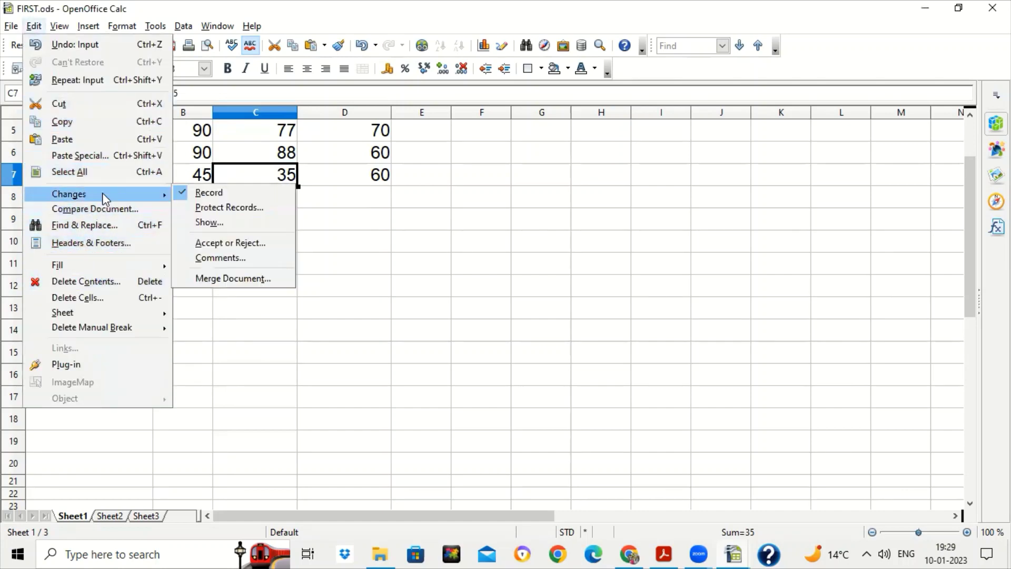
click(263, 281)
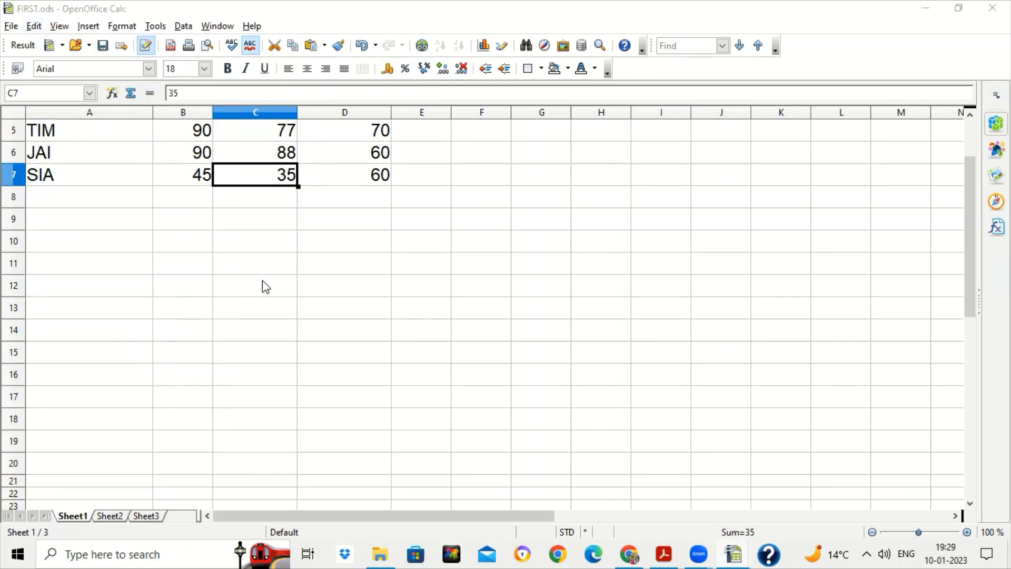
click(804, 301)
click(770, 474)
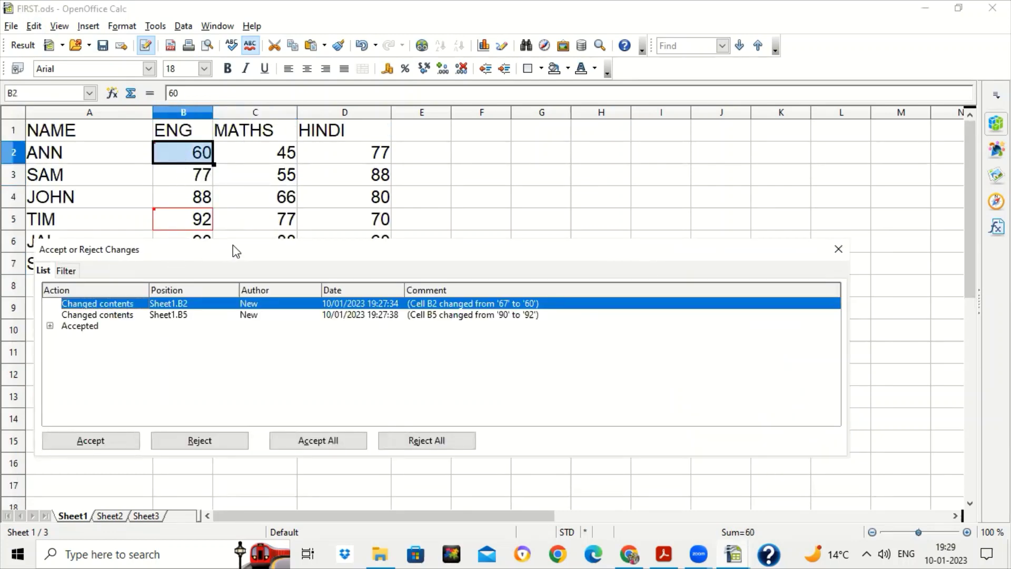
Accept the merged changes to the ENG marks in B2 and B5, and close the change review
click(114, 449)
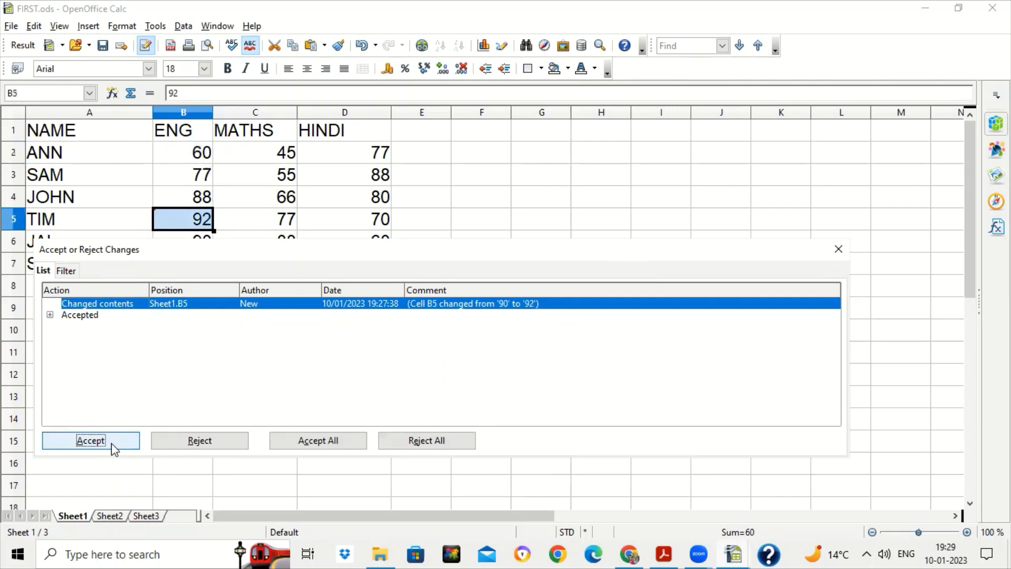
click(115, 449)
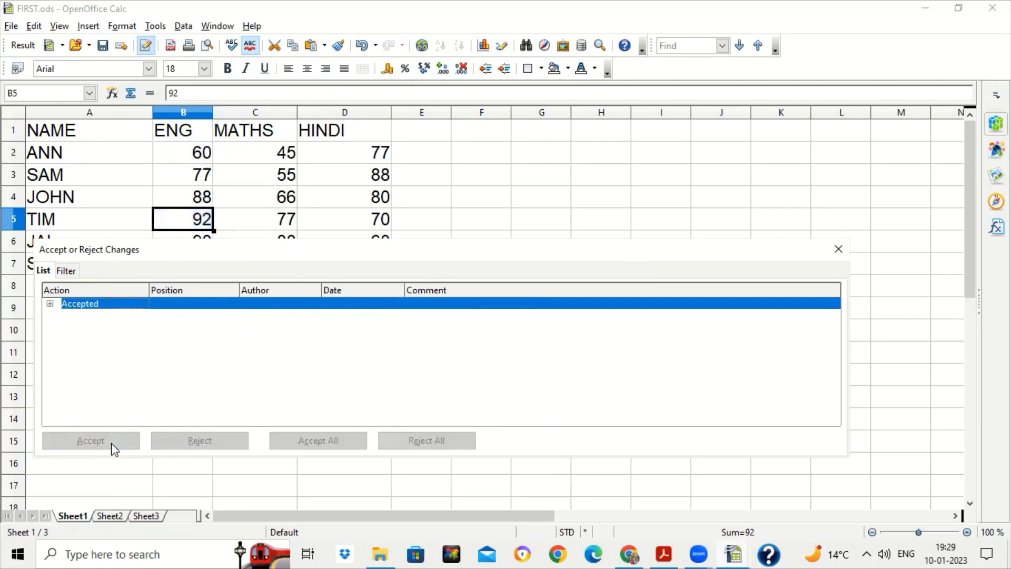
click(839, 252)
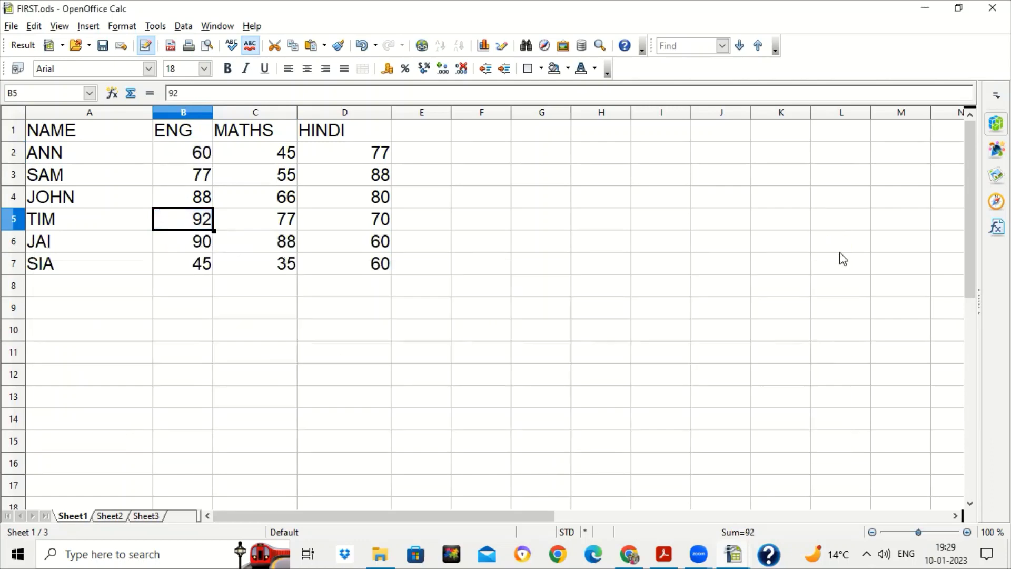
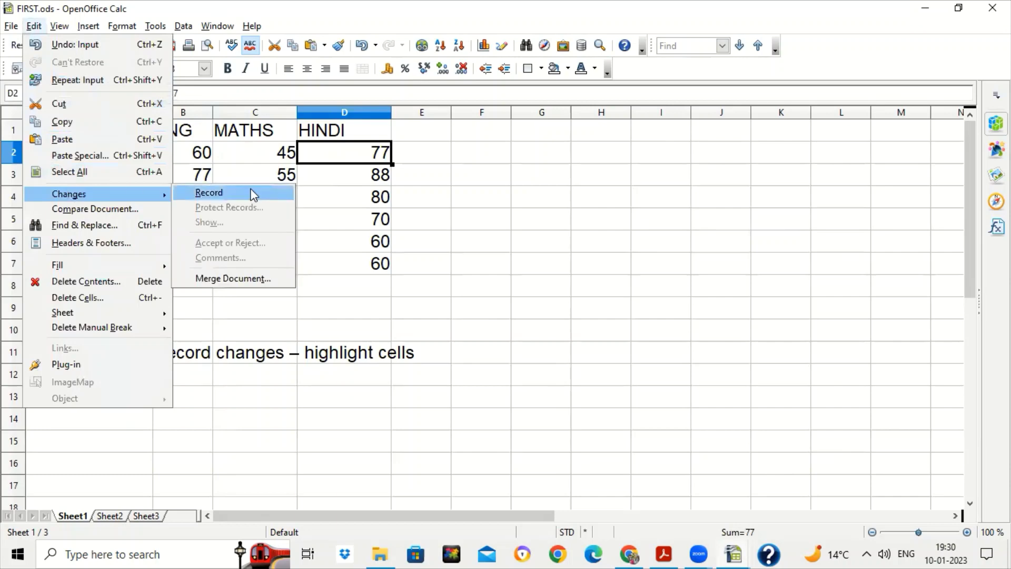
Turn on change recording, set the MATHS mark in C4 to 60, and view that cell's change note
click(252, 196)
click(253, 197)
text(60)
key(Return)
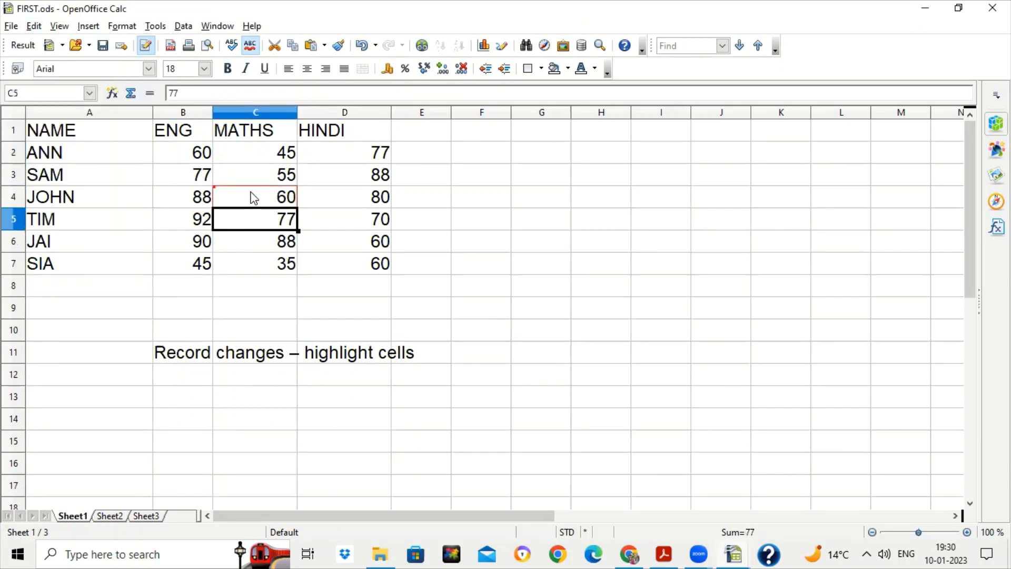
click(404, 285)
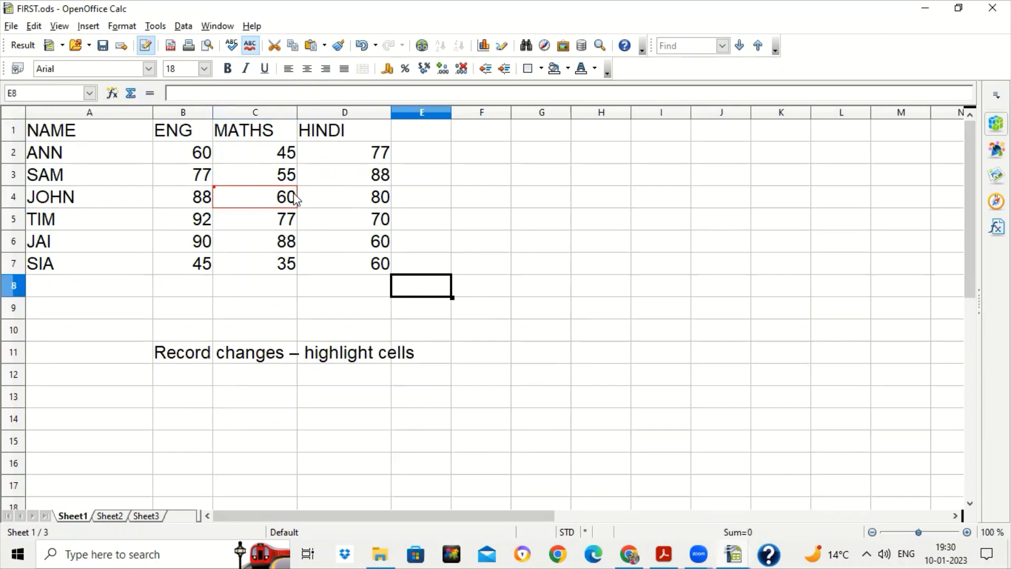
mouse_move(294, 198)
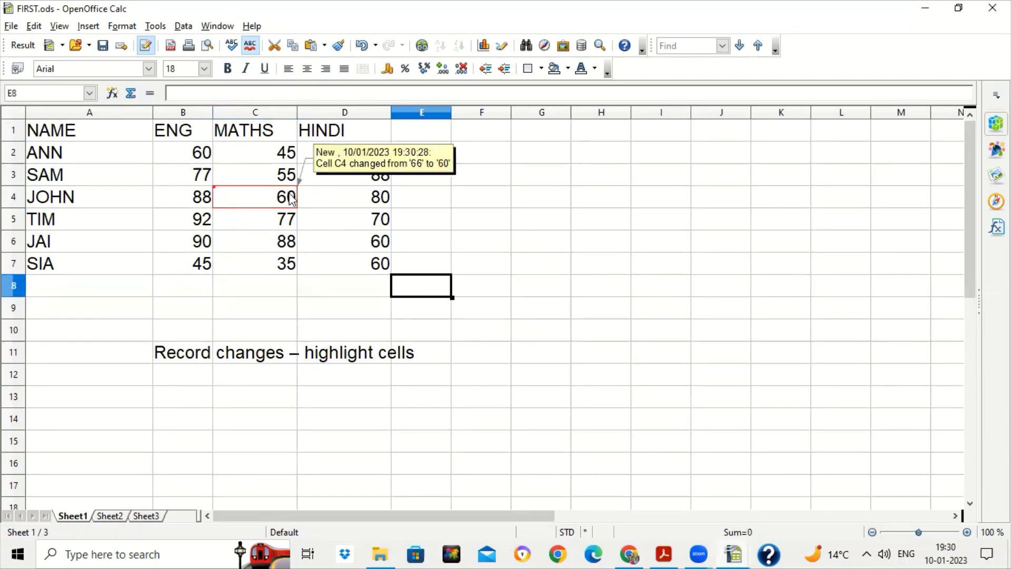
Add the comment "increased marks" to the recorded change in cell C4
click(289, 198)
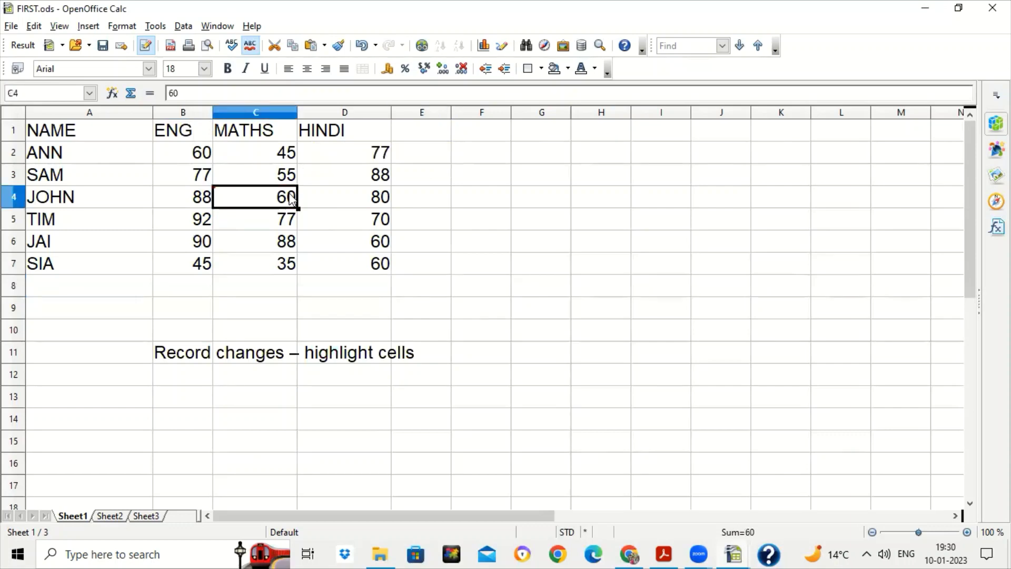
click(35, 28)
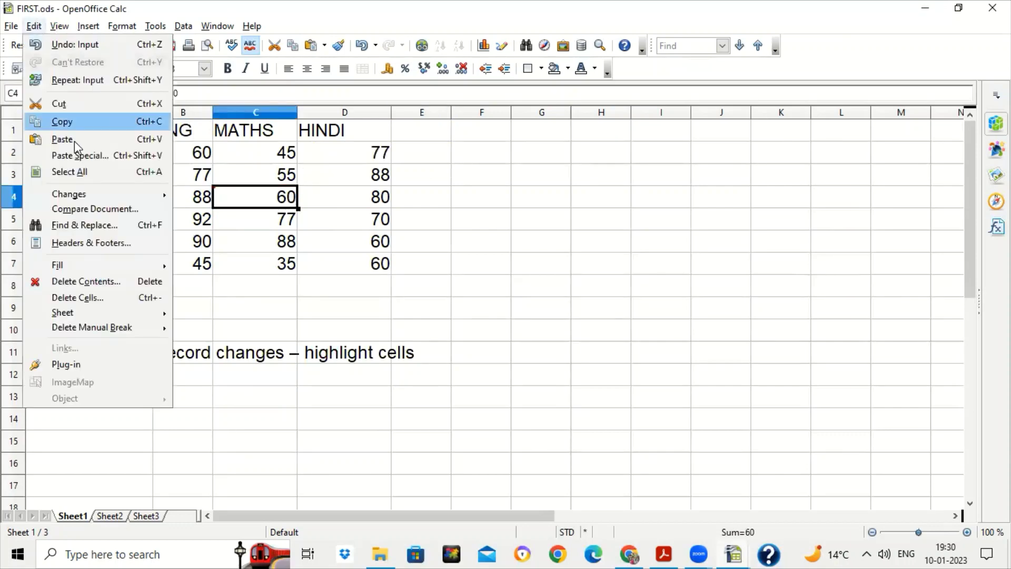
mouse_move(87, 192)
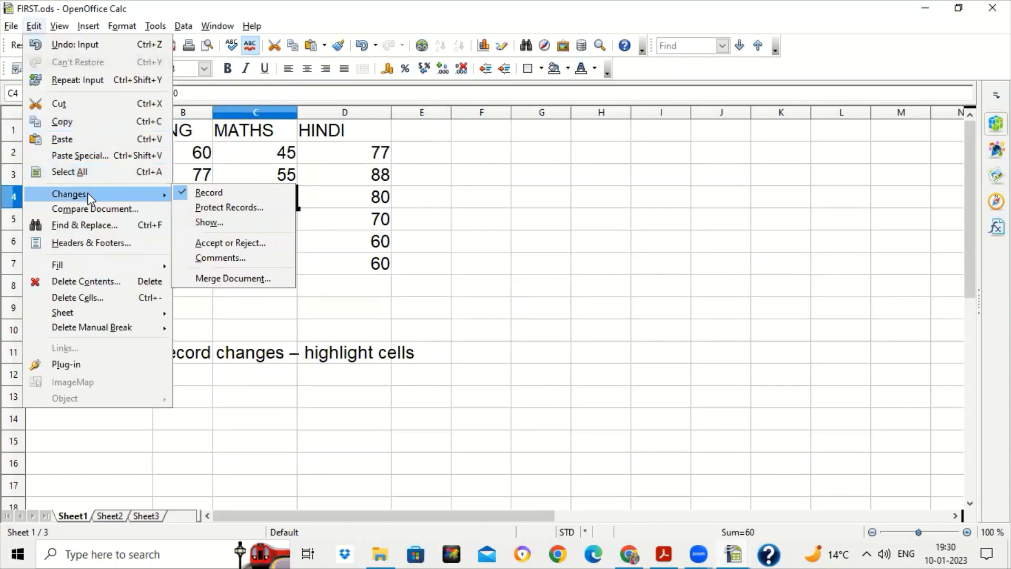
click(221, 258)
text(increases)
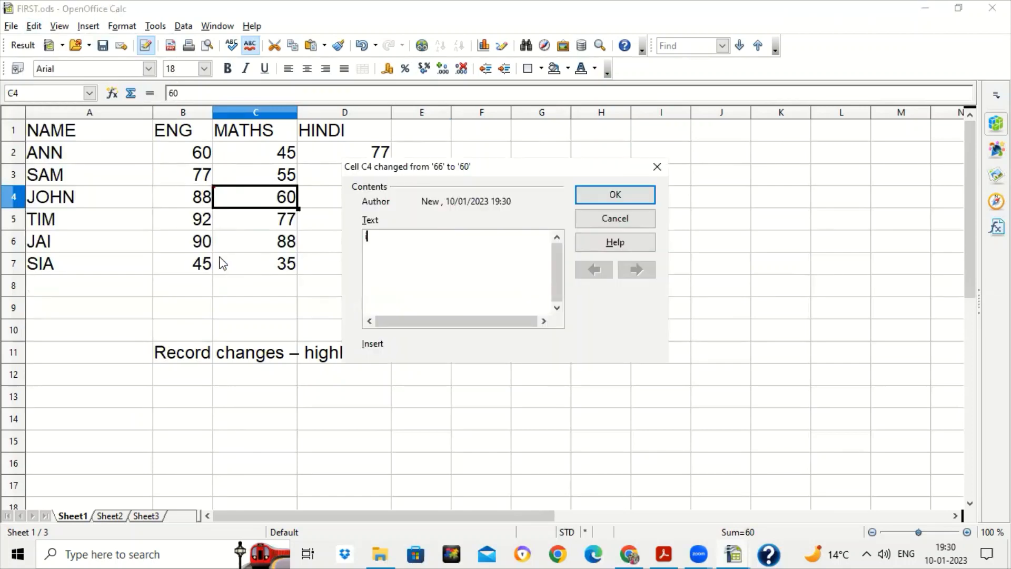
key(BackSpace)
text(d marks)
click(644, 193)
mouse_move(283, 205)
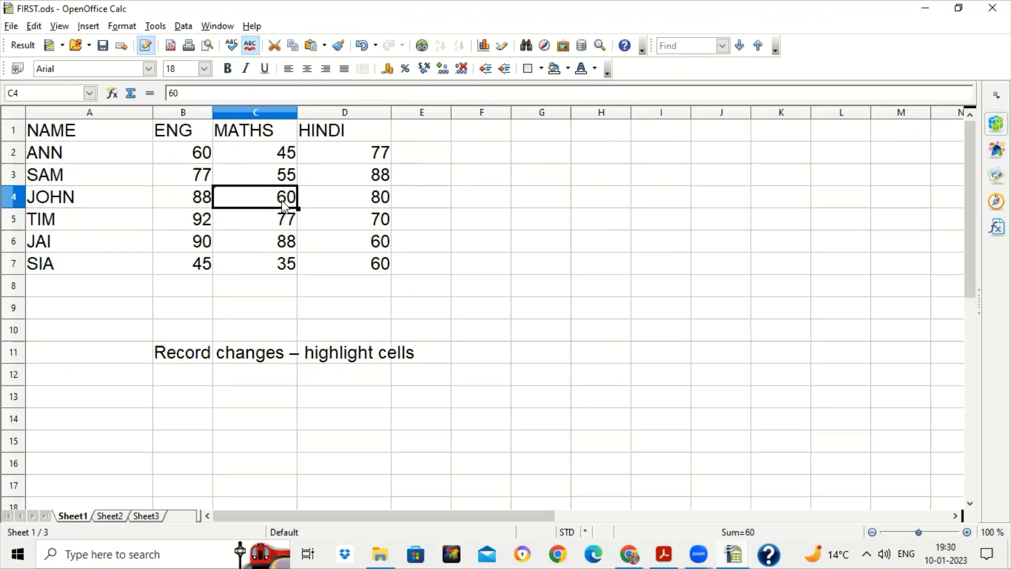
click(285, 295)
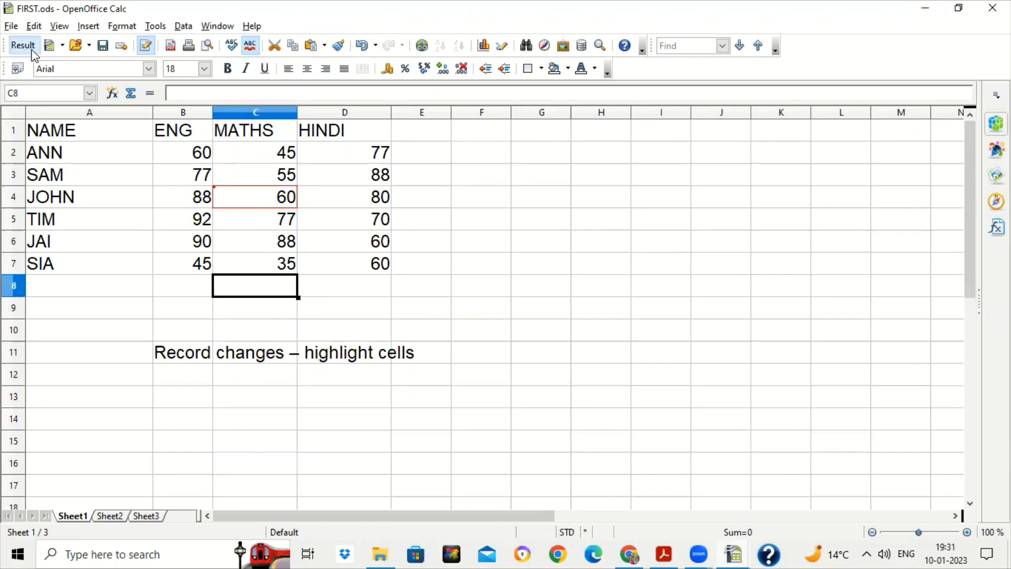
Turn off change recording in FIRST.ods
click(34, 26)
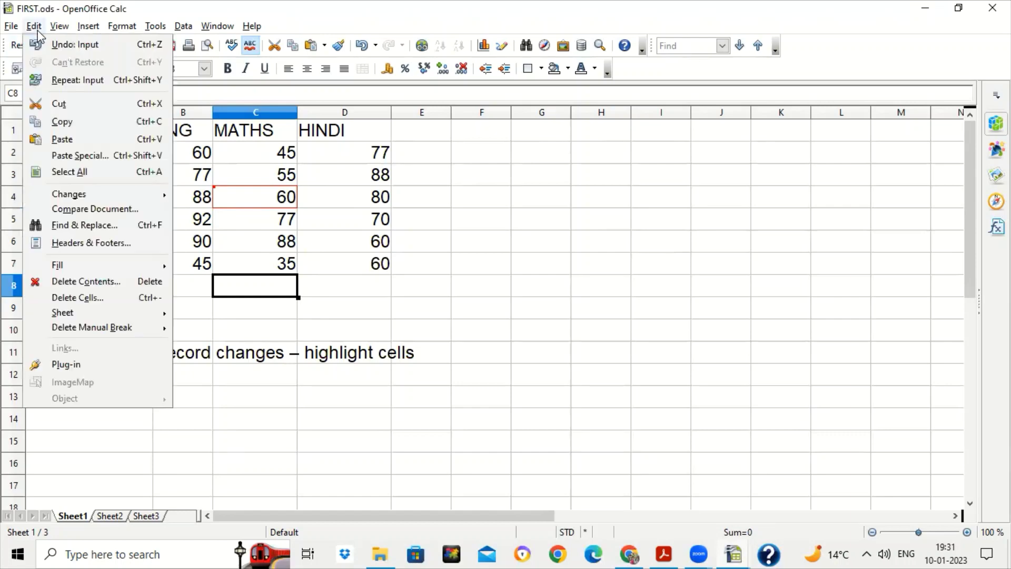
mouse_move(154, 199)
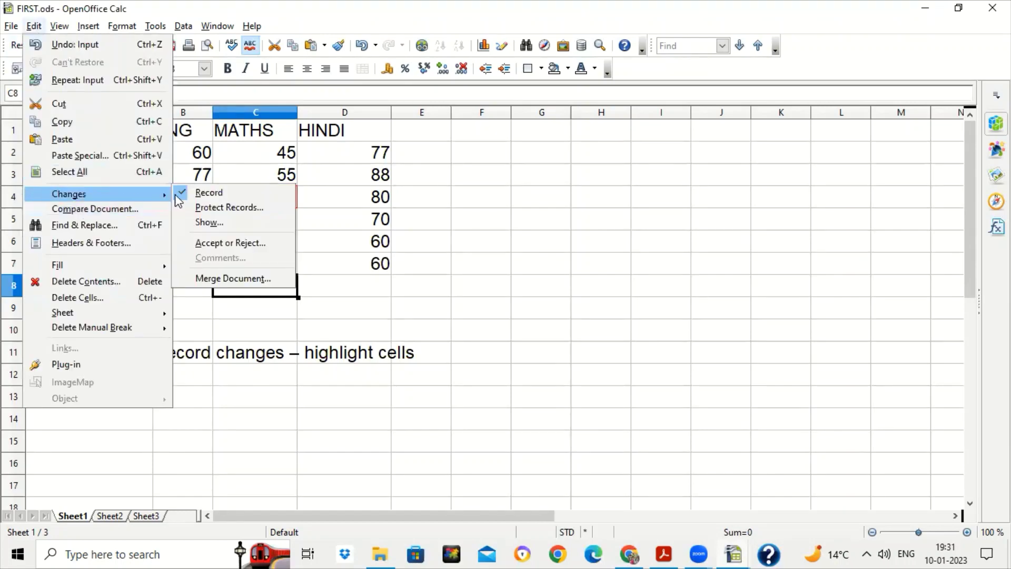
click(187, 192)
click(476, 311)
click(473, 316)
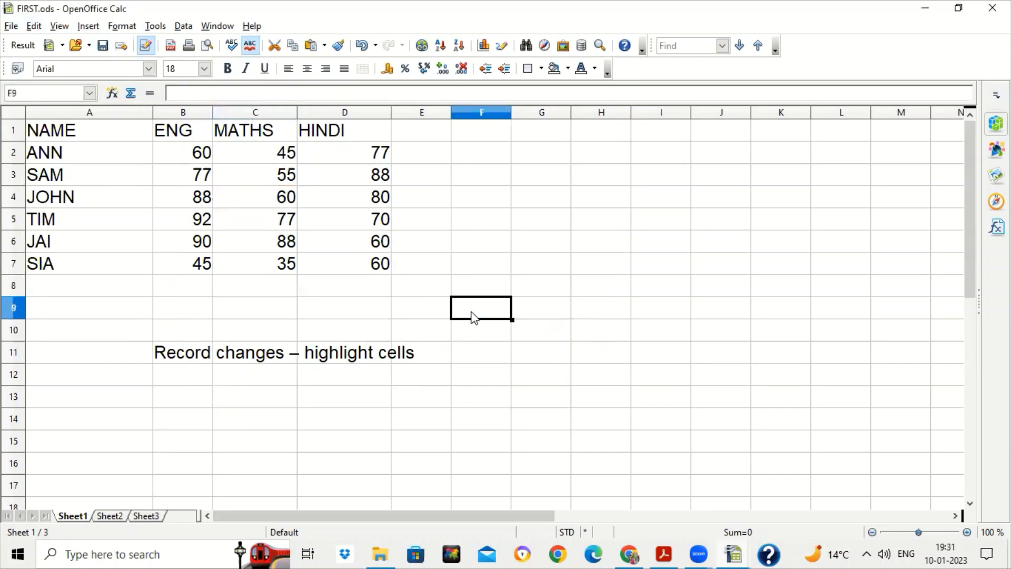
Enter the label "Compare document" in cell B14 and "Merge document" in B15
click(176, 416)
text(Compare document)
key(Return)
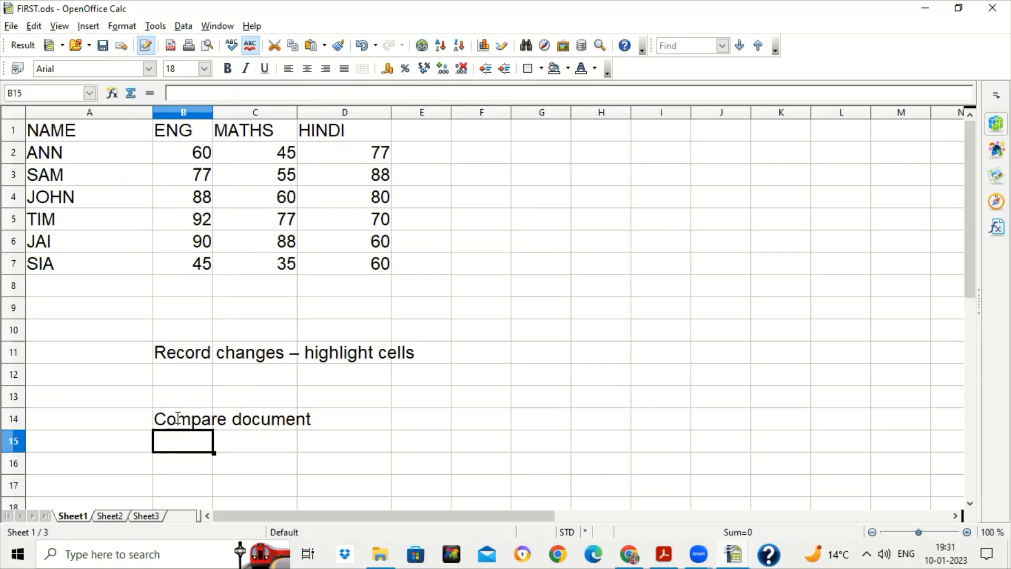
text(Merge )
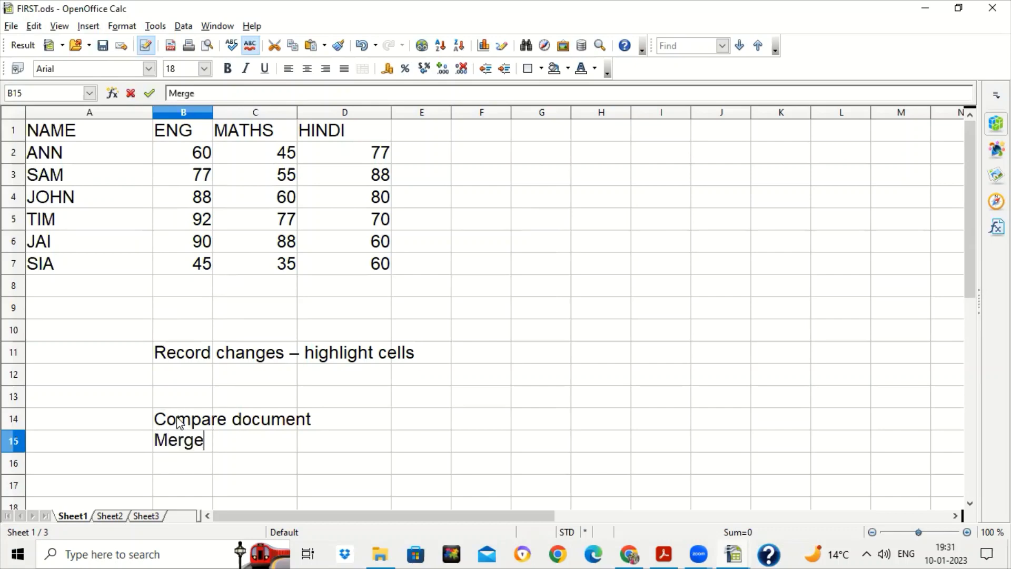
text(docu)
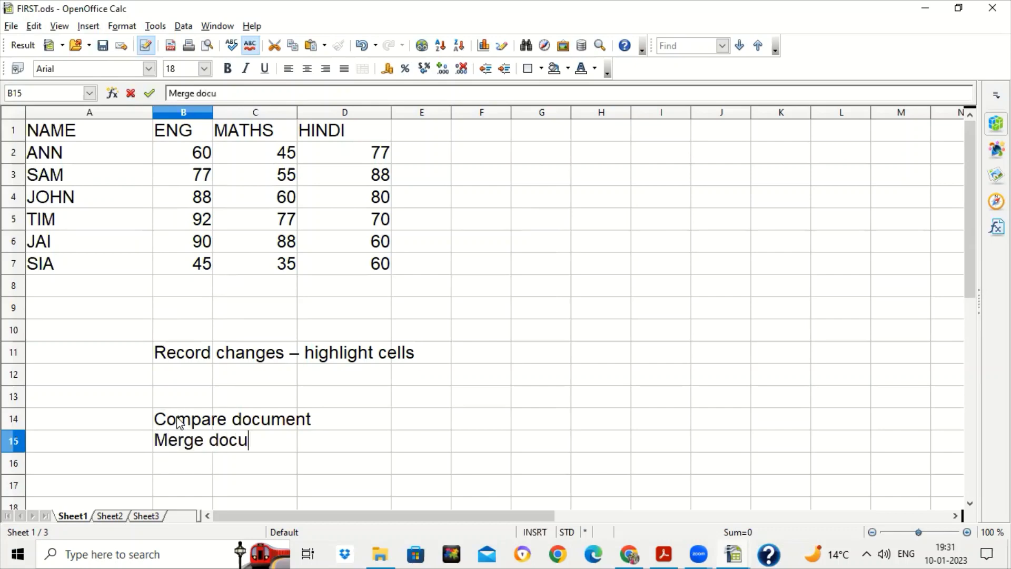
text(ment)
key(Return)
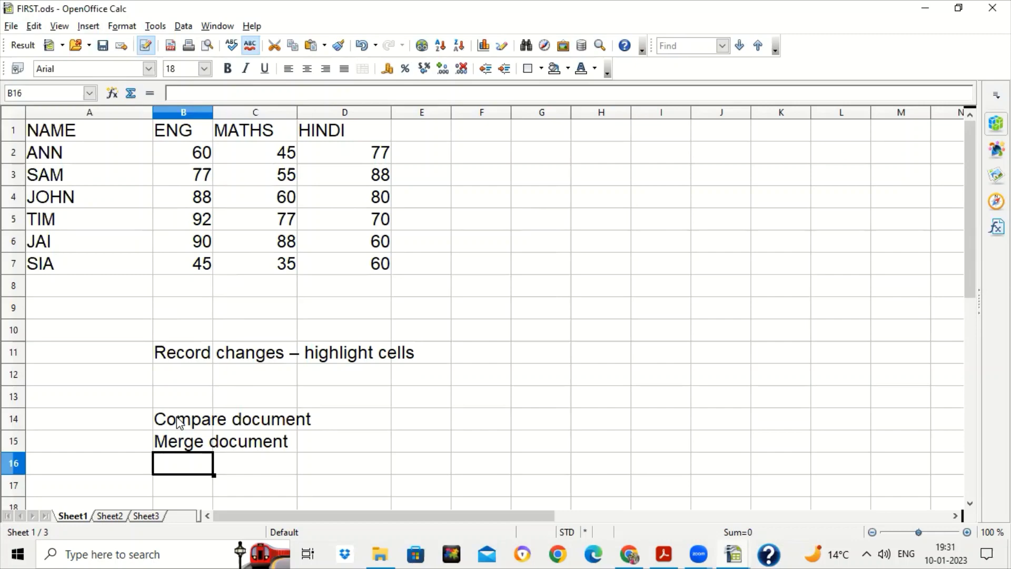
Enter the note "open original file and compare it with edited file" in cell D15, beside the Merge document label
key(Up)
key(Right)
key(Right)
text(op)
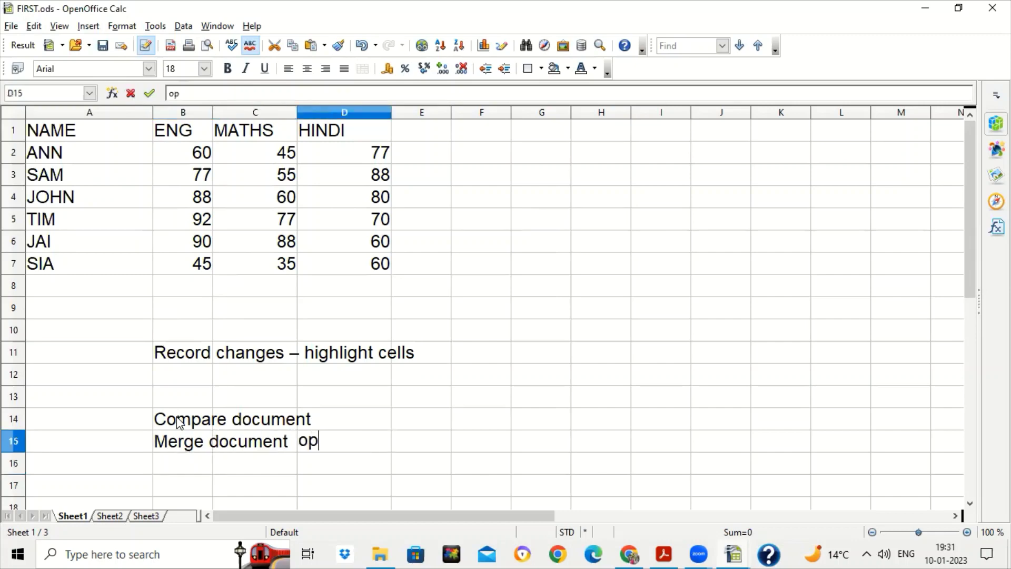
text(en original )
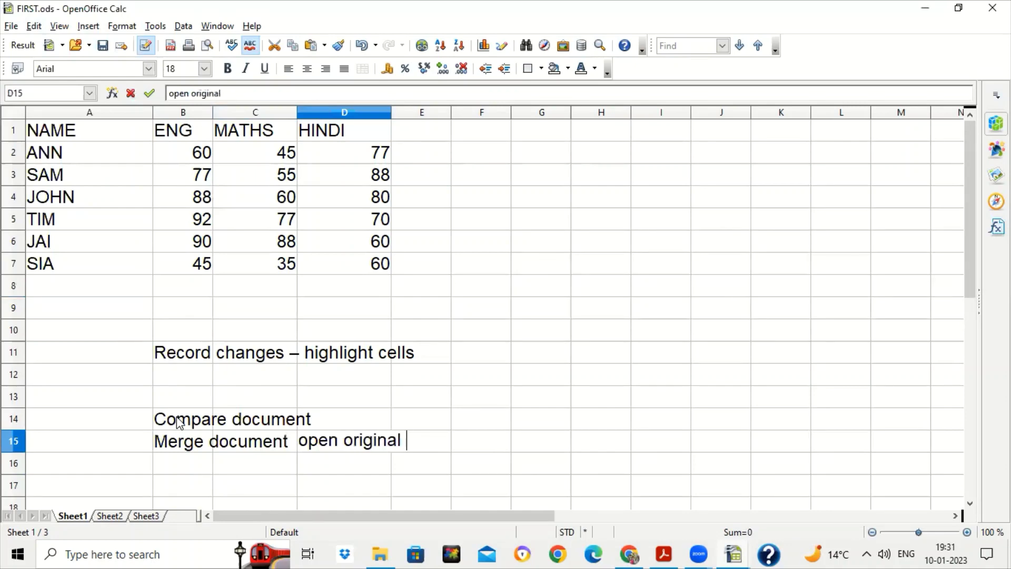
text(file and com)
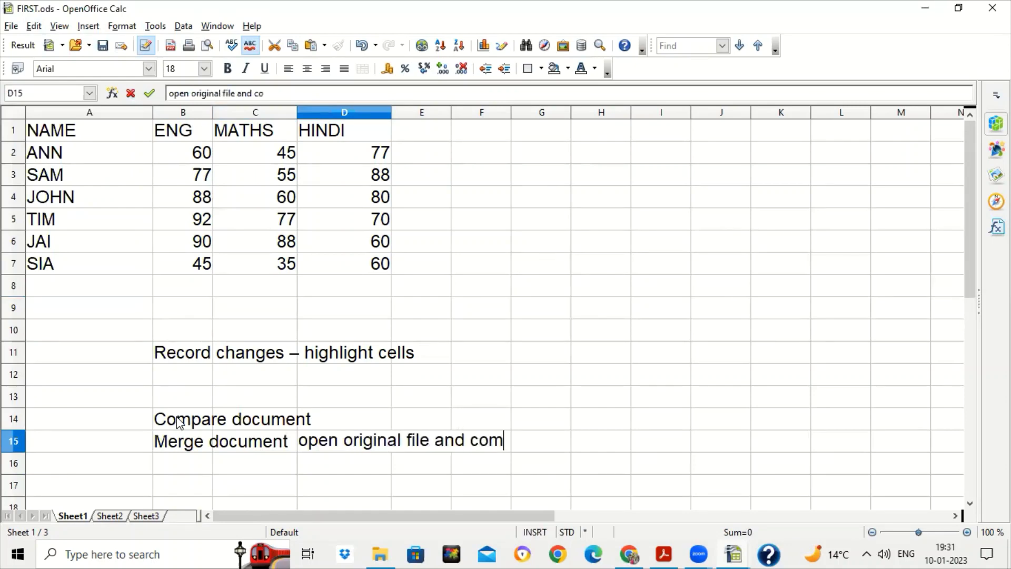
text(pare it will)
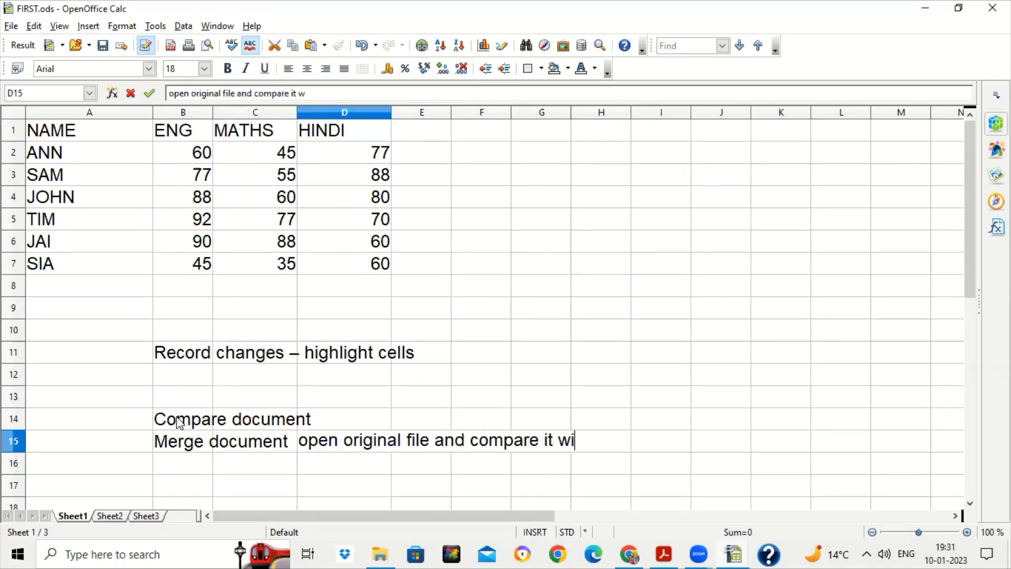
key(BackSpace)
key(BackSpace)
text(th ed)
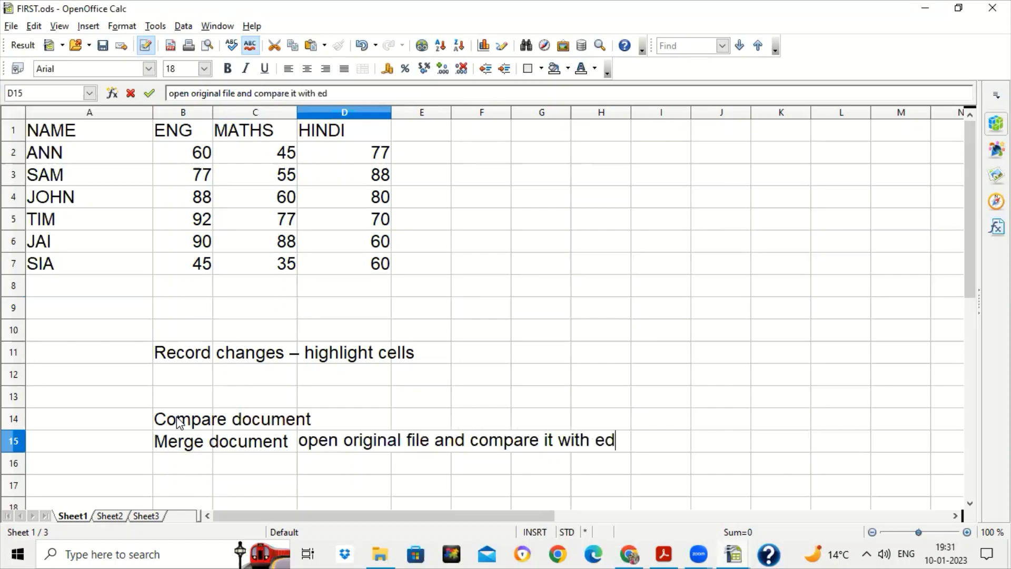
text(ited file)
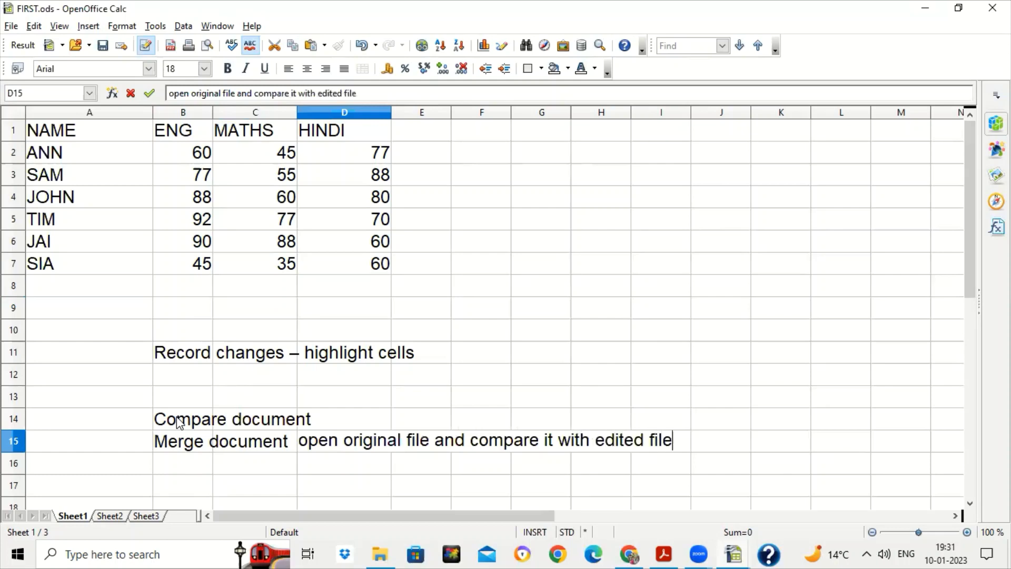
key(Return)
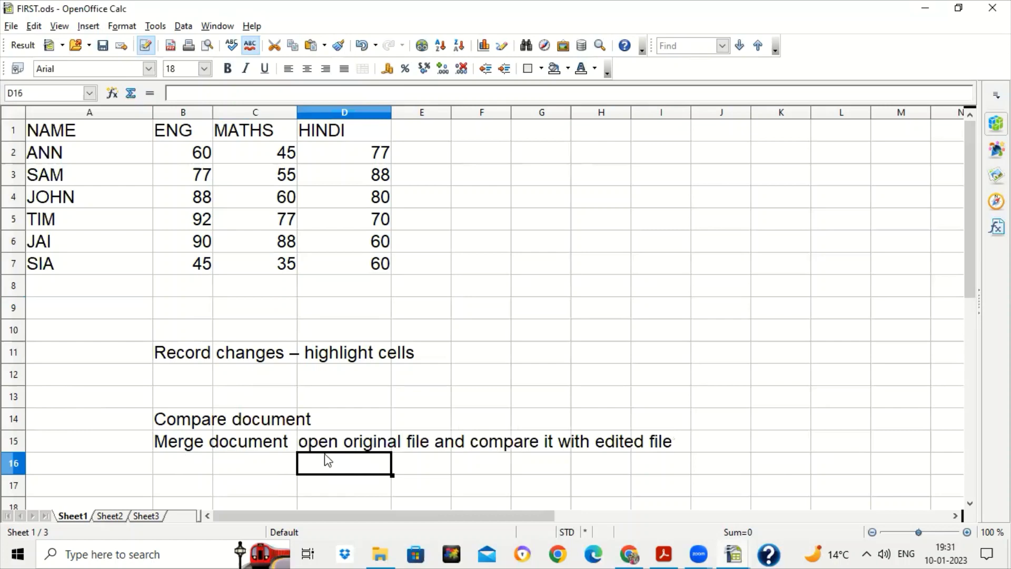
Copy the explanatory note from D15 into cell E14, on the Compare document row
click(325, 445)
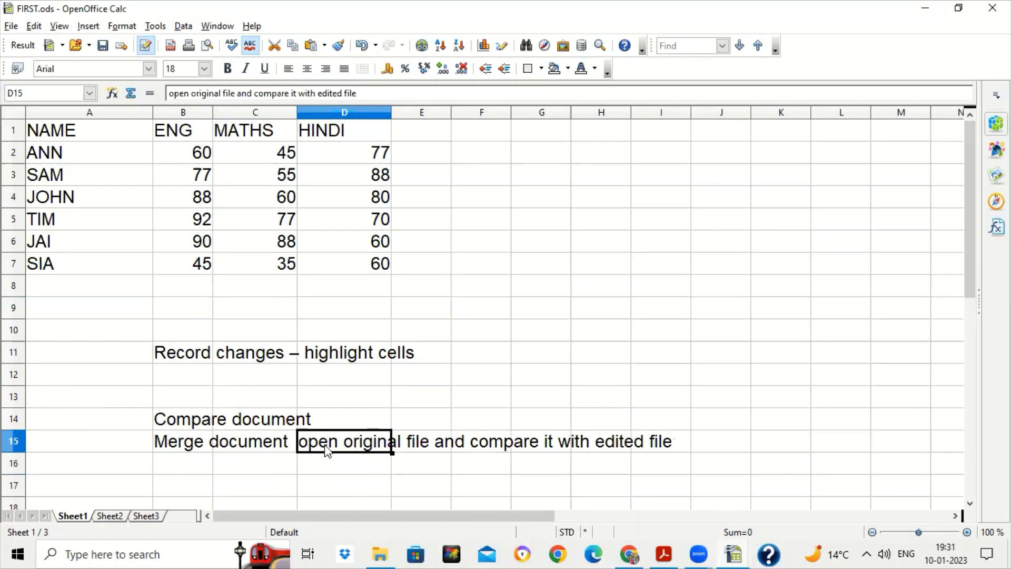
key(Up)
key(Right)
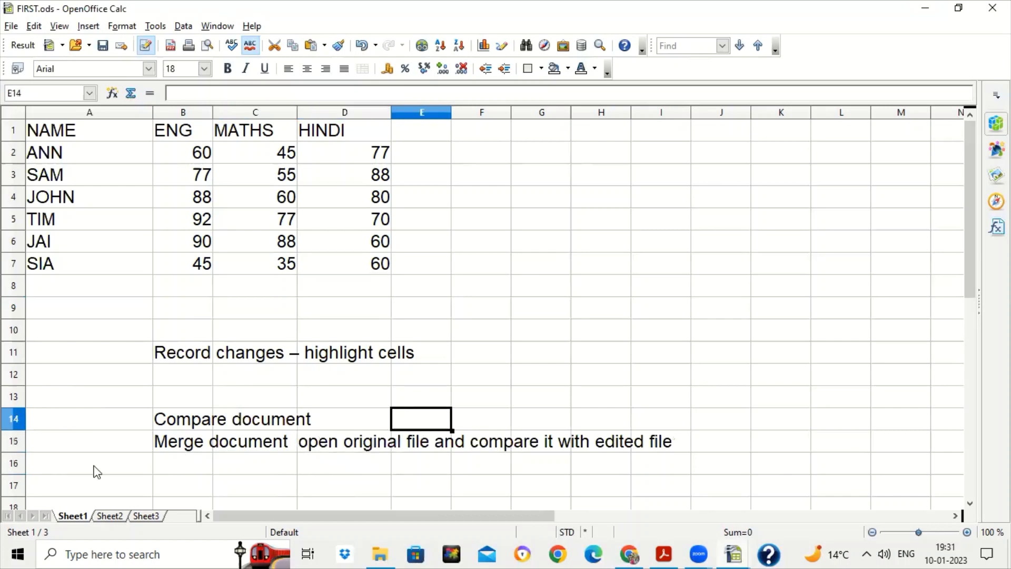
text(open original file and compare it with edited file)
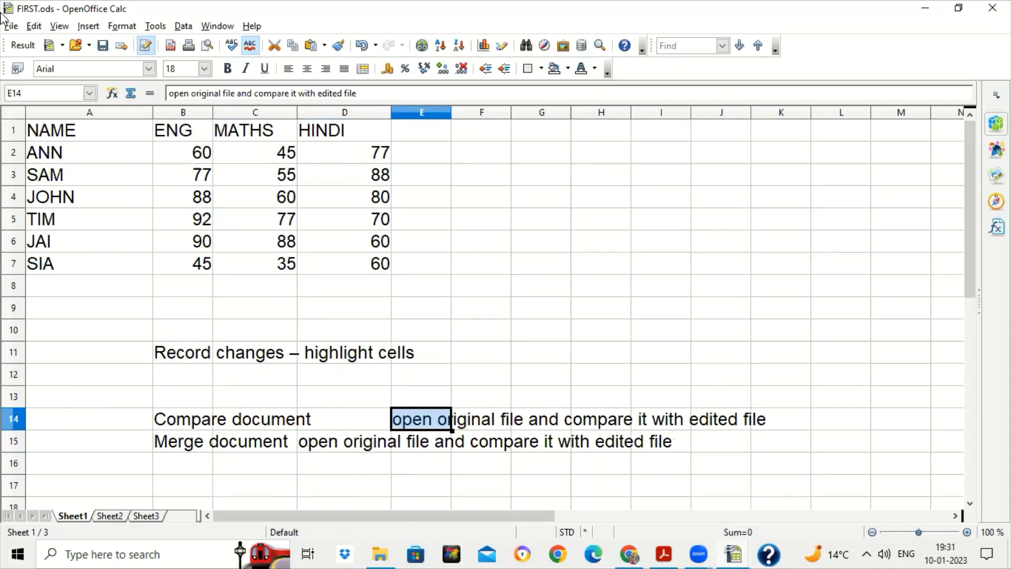
Reword the note in E14 to "open edited file and compare it with original file"
double_click(207, 93)
text(edited)
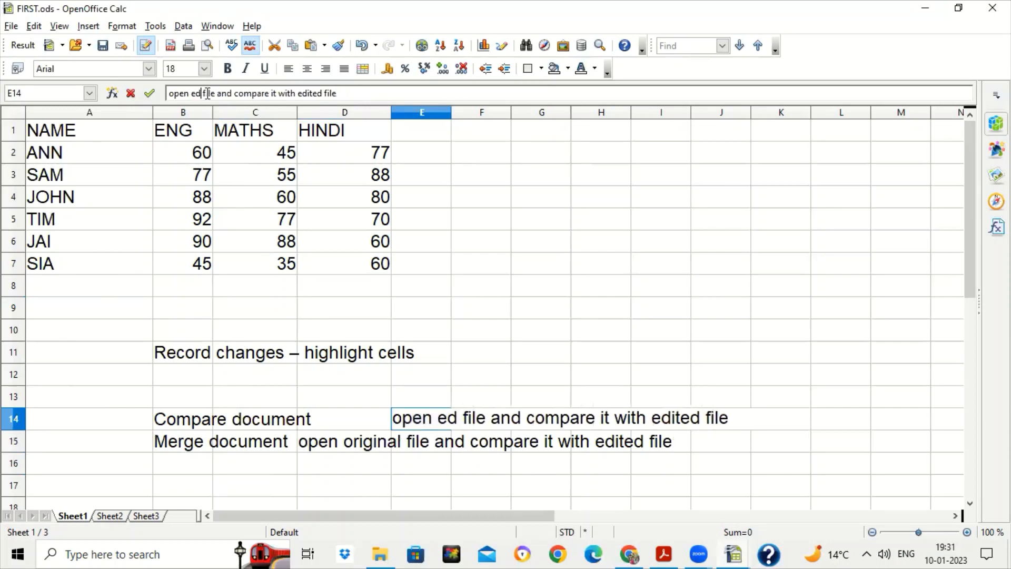
key(Return)
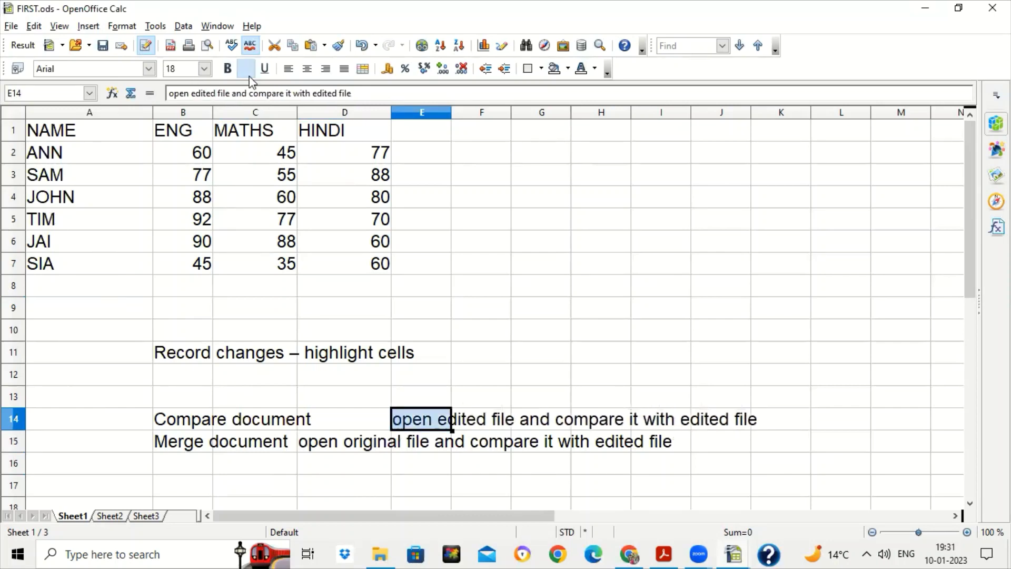
double_click(331, 94)
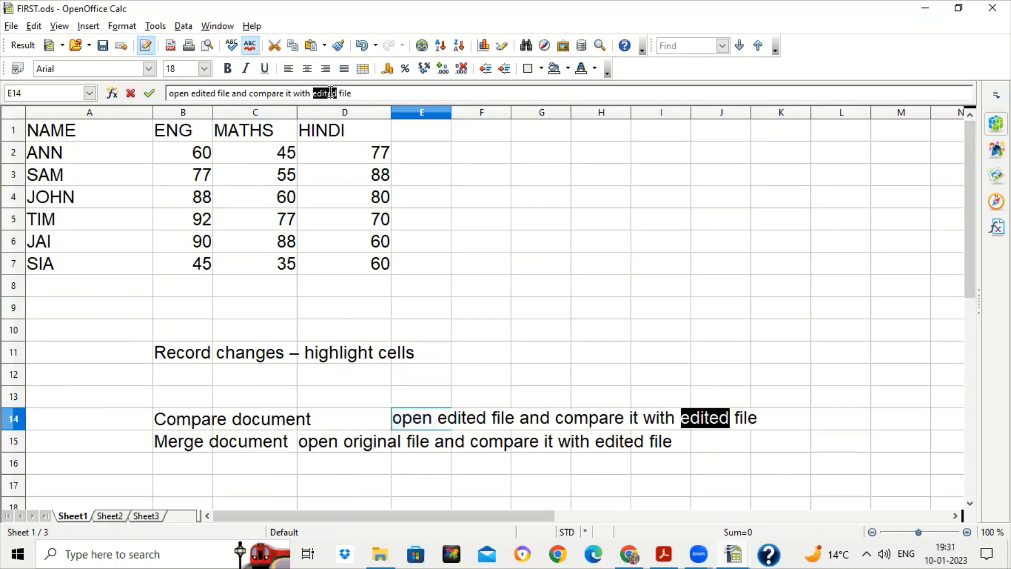
key(ctrl+z)
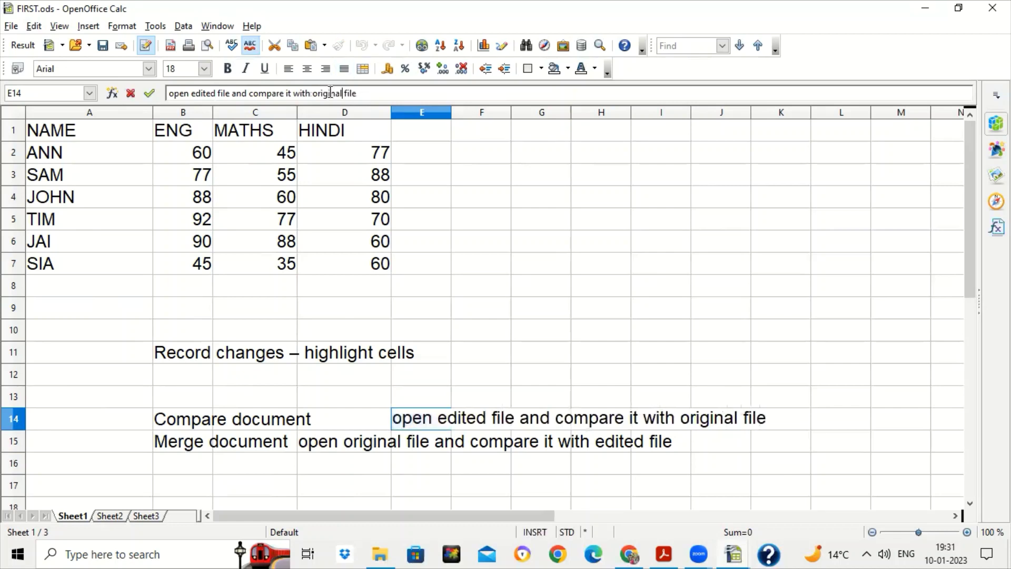
key(Return)
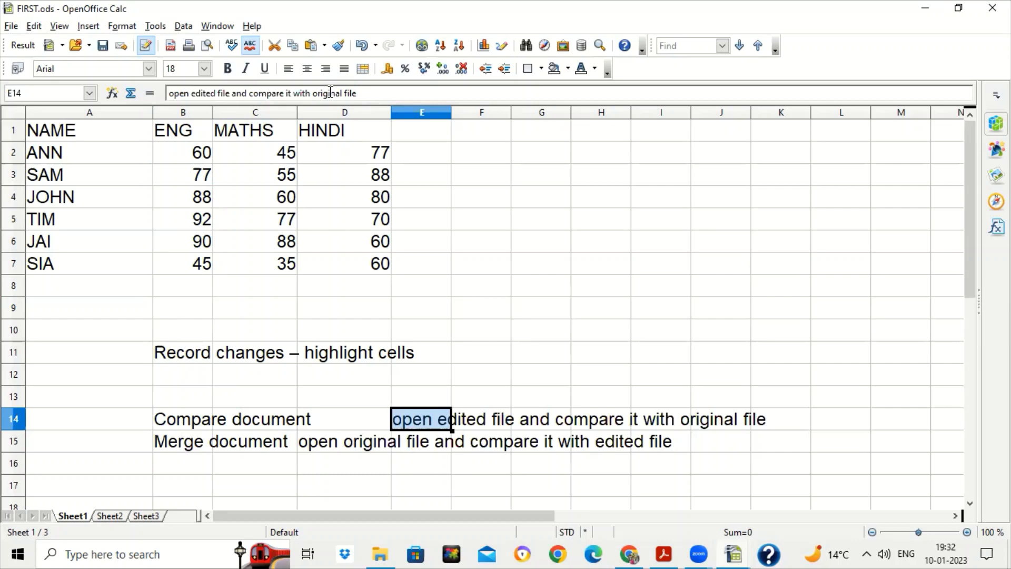
click(396, 250)
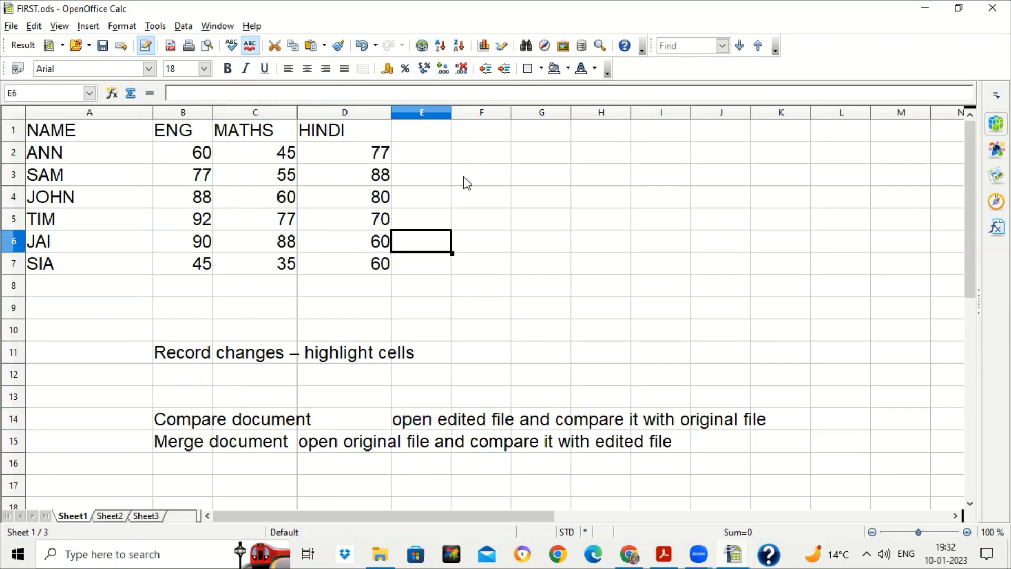
click(465, 183)
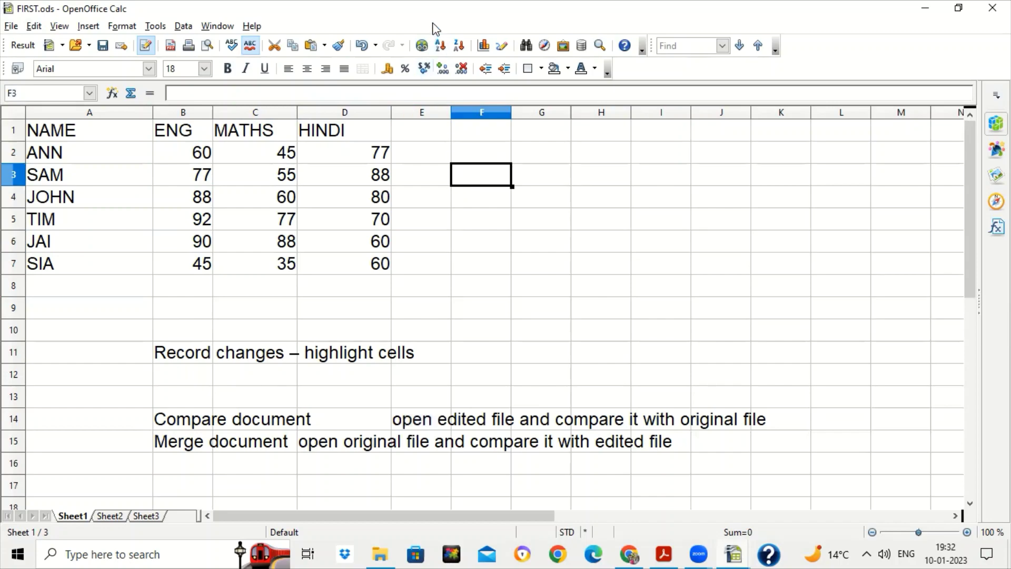